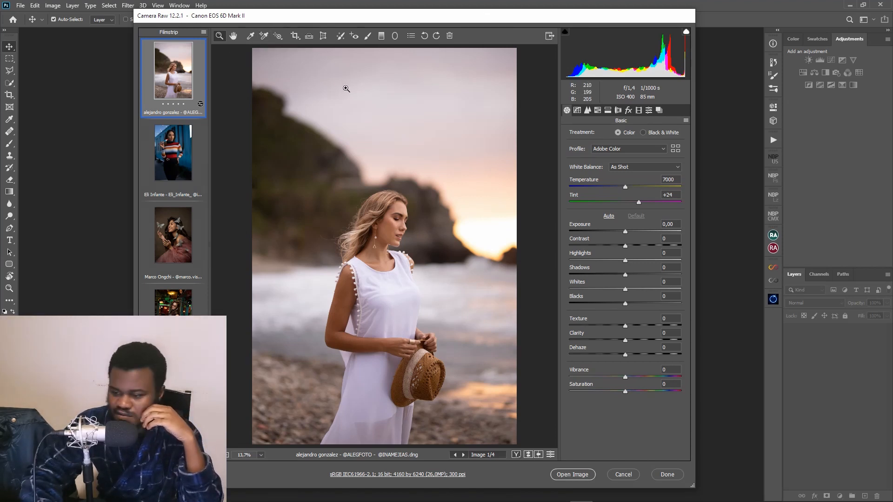
- Lower the exposure of the beach portrait to -0.30
left_click(626, 233)
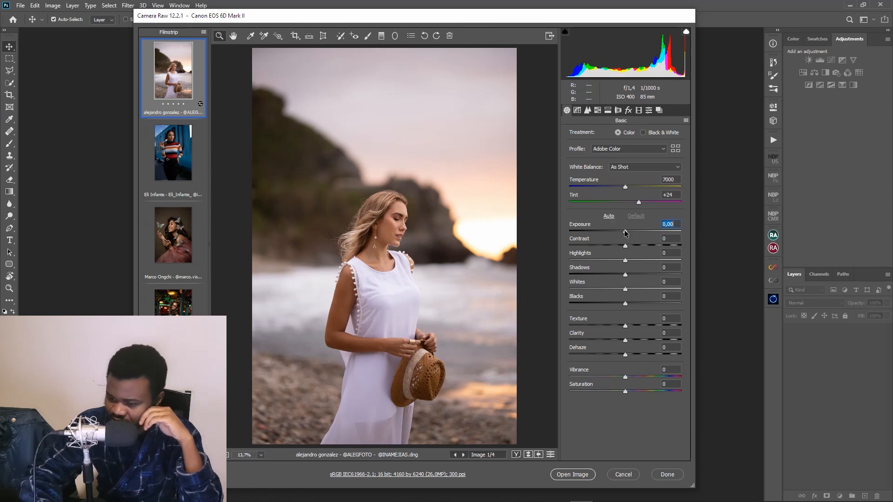
left_click_drag(626, 232, 620, 233)
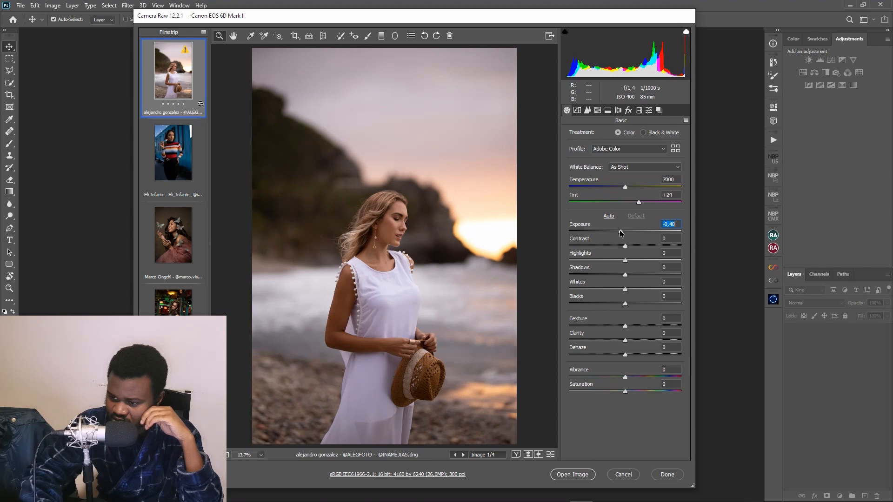
left_click_drag(621, 232, 622, 234)
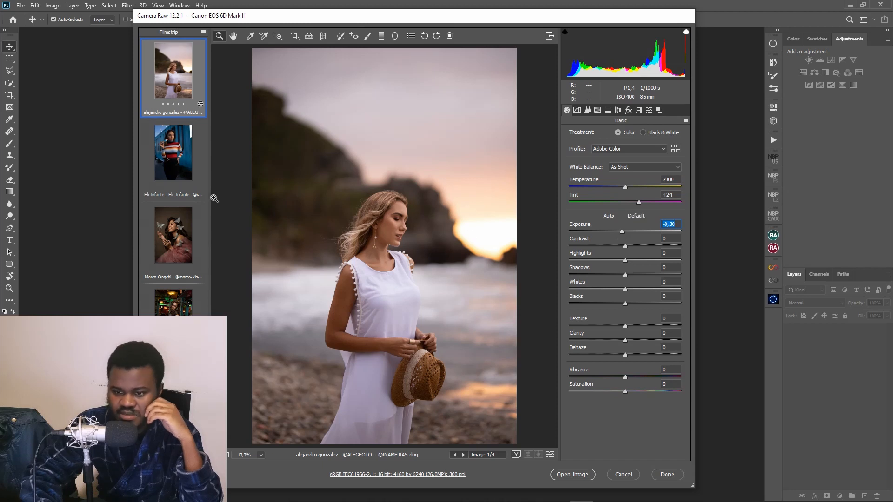
- Raise the exposure of the portrait of the woman in the striped sweater to +0.30
left_click(179, 146)
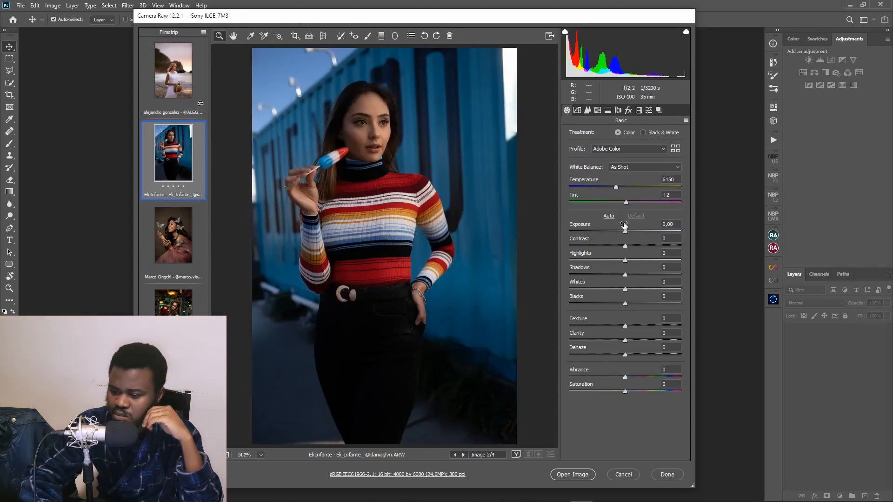
left_click_drag(626, 234, 629, 234)
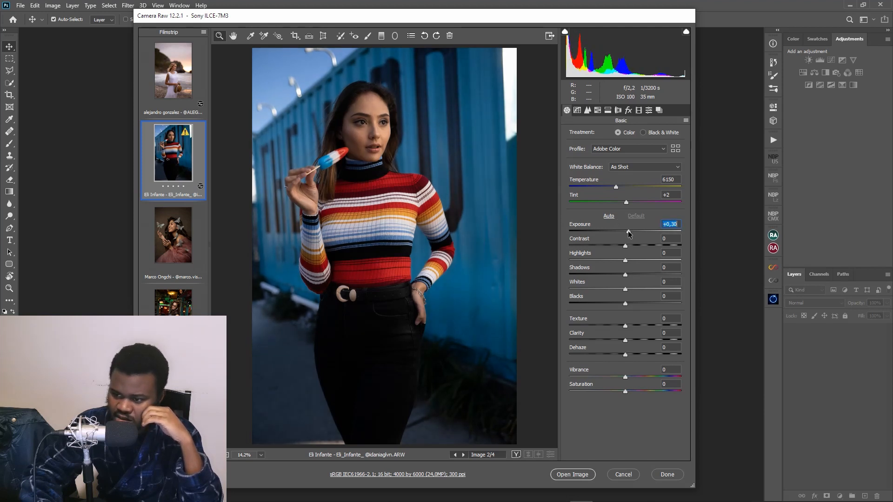
- Try highlights of -50 and exposure of +0.40 on the butterfly portrait, and reset its basic adjustments to default
left_click(462, 454)
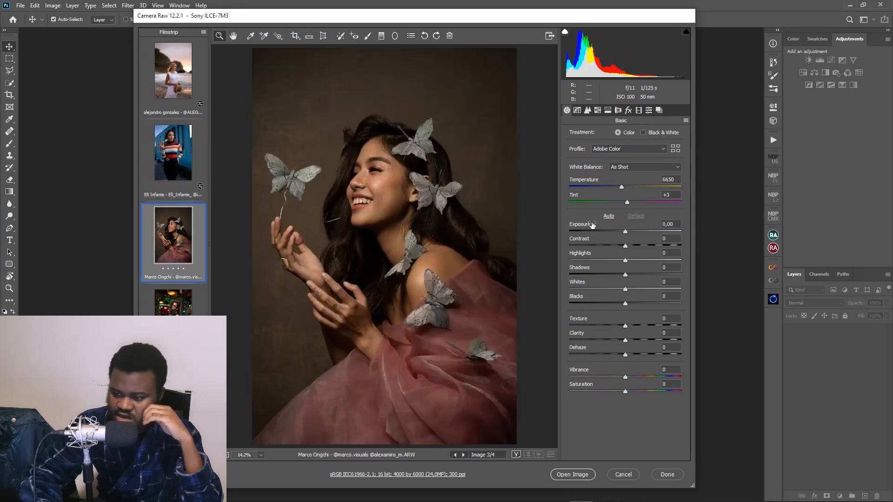
left_click(594, 259)
left_click_drag(594, 259, 596, 259)
left_click(629, 231)
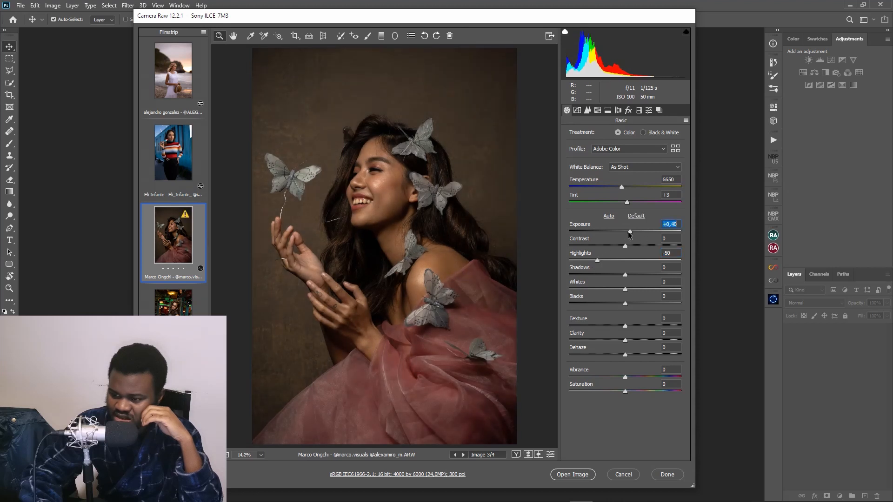
left_click(636, 216)
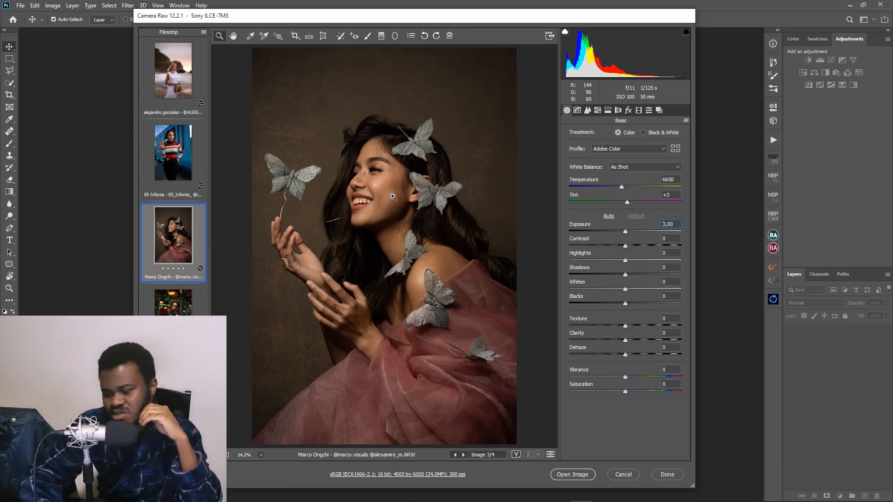
- Examine the woman's face in the butterfly portrait at 50% and return to the full-image view
left_click(384, 162)
left_click(425, 277)
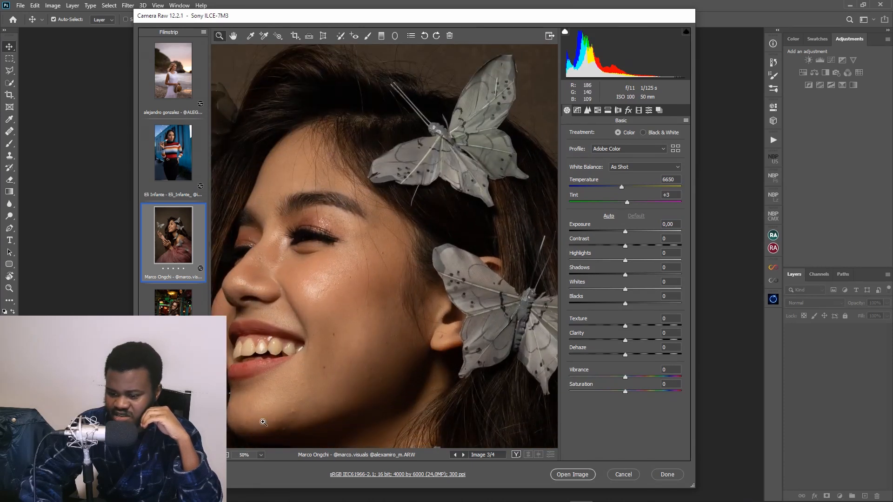
left_click(261, 456)
left_click(259, 430)
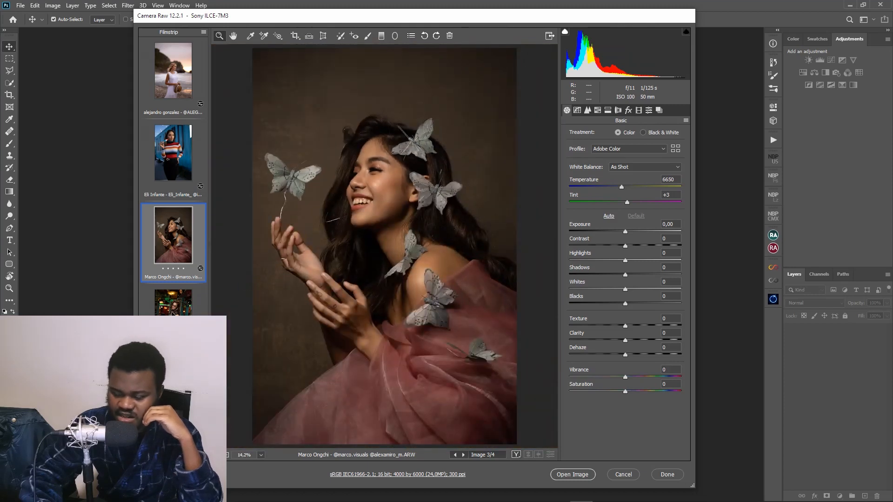
- Set highlights to -48 and exposure to +0.40 on the diner portrait
left_click(173, 312)
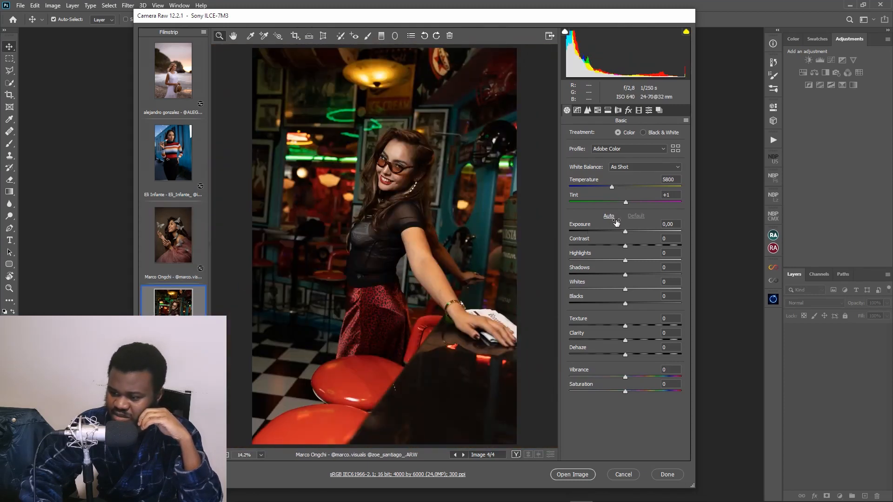
left_click(599, 260)
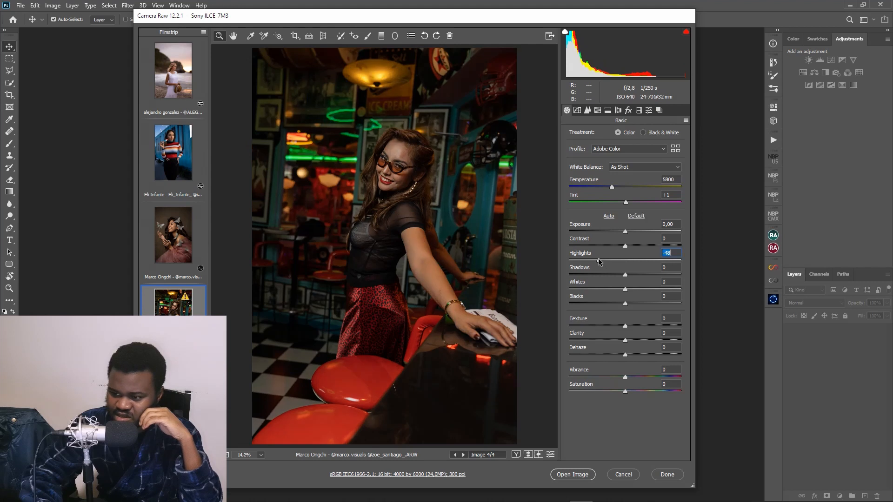
left_click(626, 232)
left_click_drag(627, 233, 630, 234)
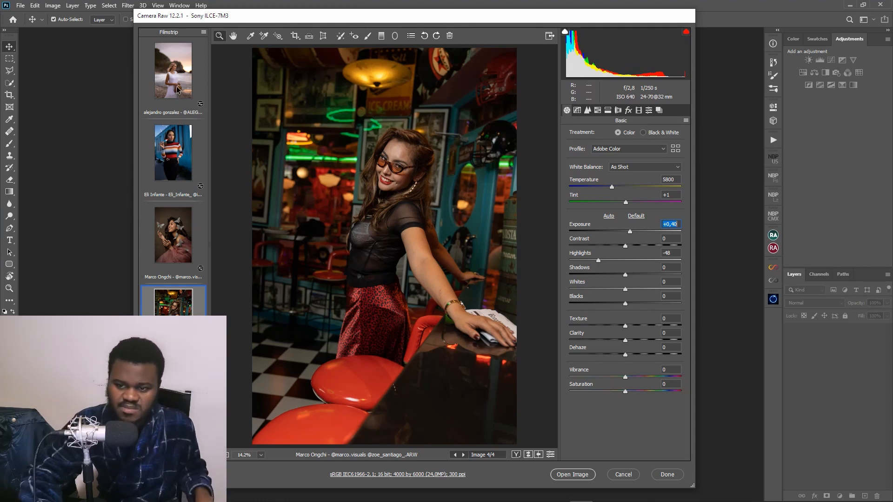
- Select all four raw photos and open them as Photoshop documents
key("ctrl+a")
left_click(585, 474)
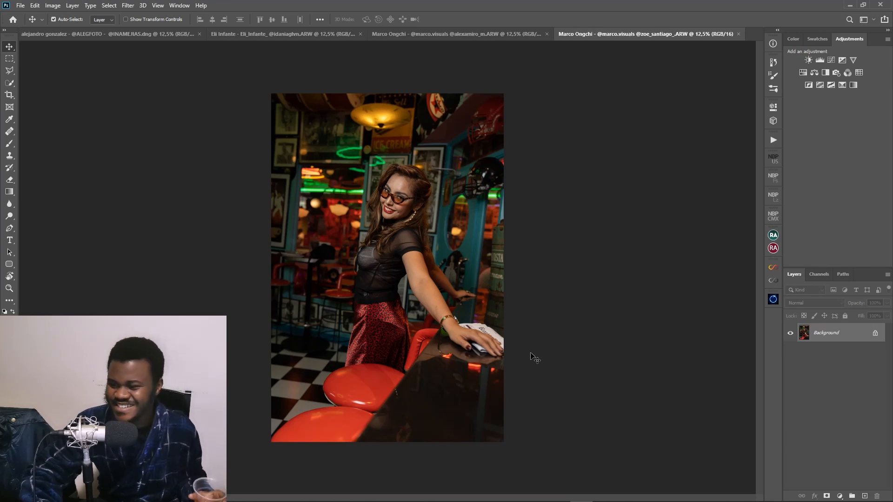
- Crop the butterfly portrait to a 4 : 5 (8 : 10) ratio, repositioning the image within the frame, and duplicate the Background layer
left_click(503, 32)
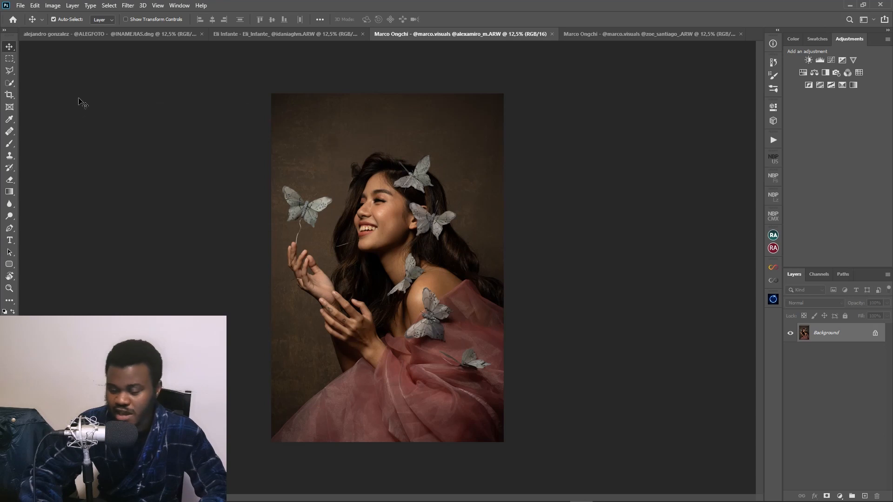
left_click(9, 95)
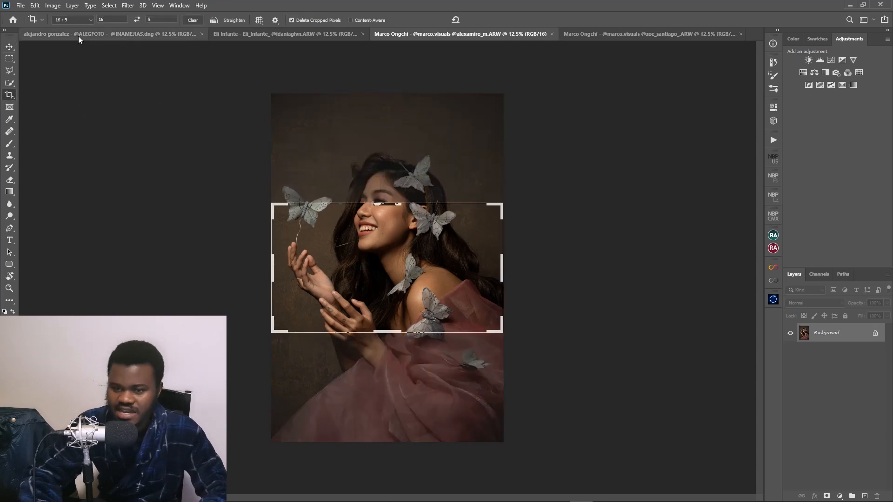
left_click(74, 19)
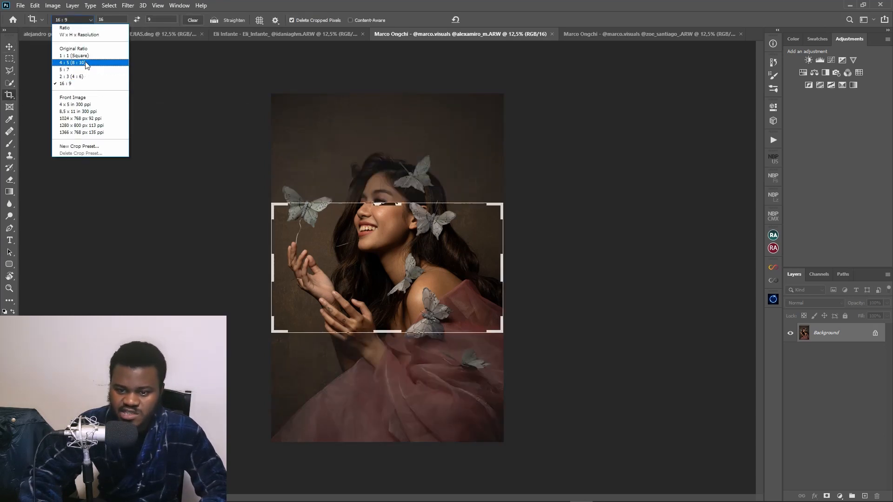
left_click(86, 63)
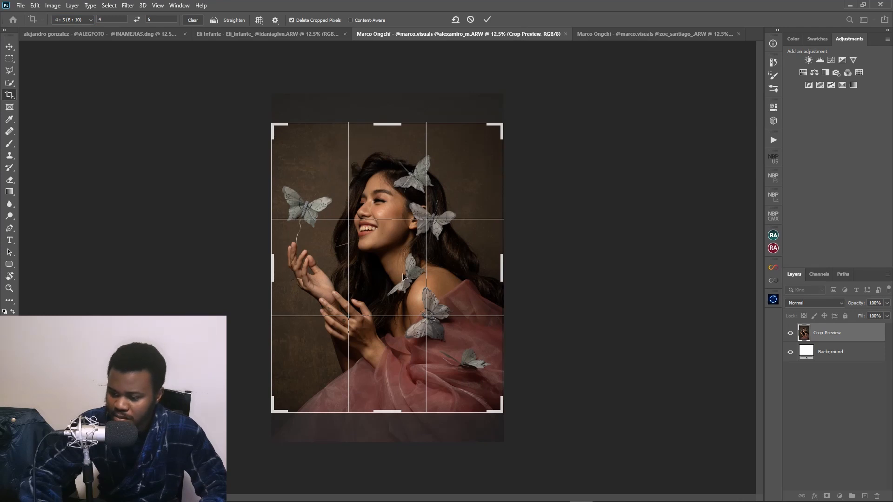
left_click_drag(396, 281, 393, 263)
left_click(487, 19)
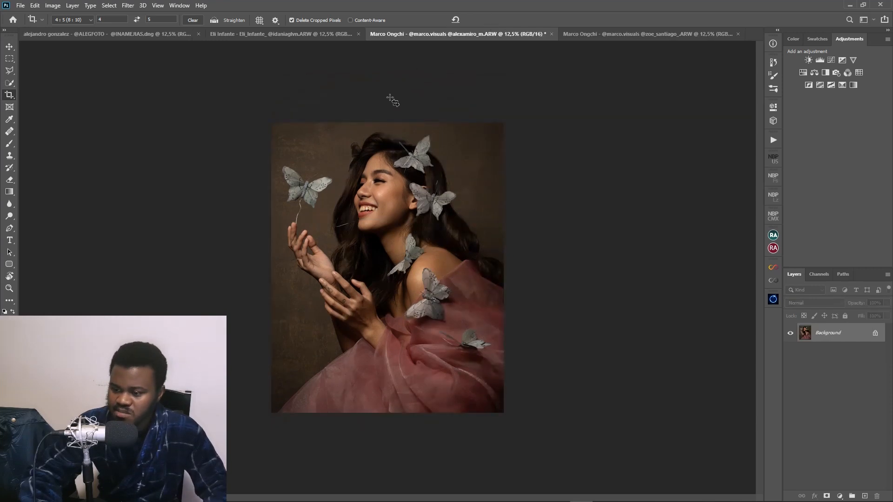
key("ctrl+j")
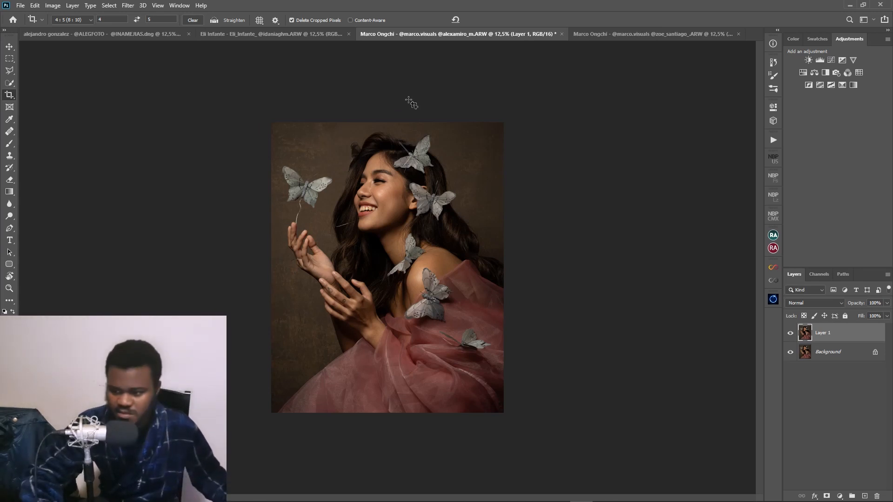
- Examine the butterfly portrait's face, hands and shoulder close up for skin blemishes and stray hairs
scroll(398, 176, "up", 5)
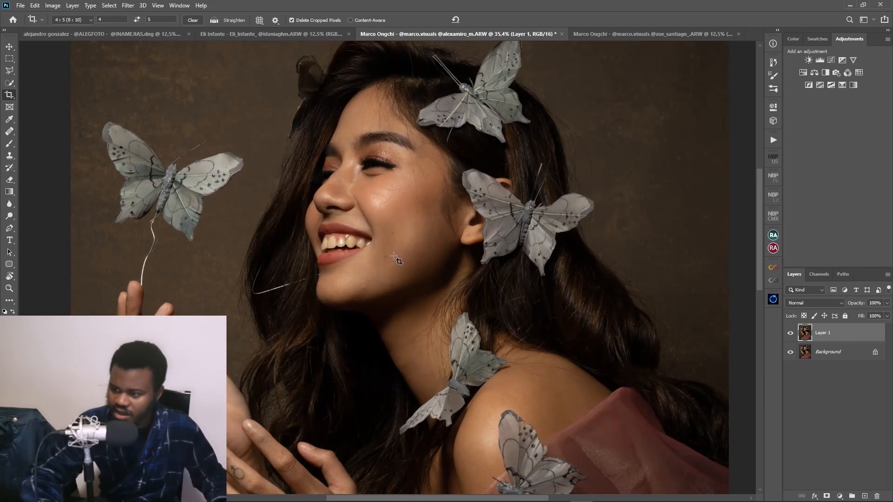
scroll(398, 255, "down", 3)
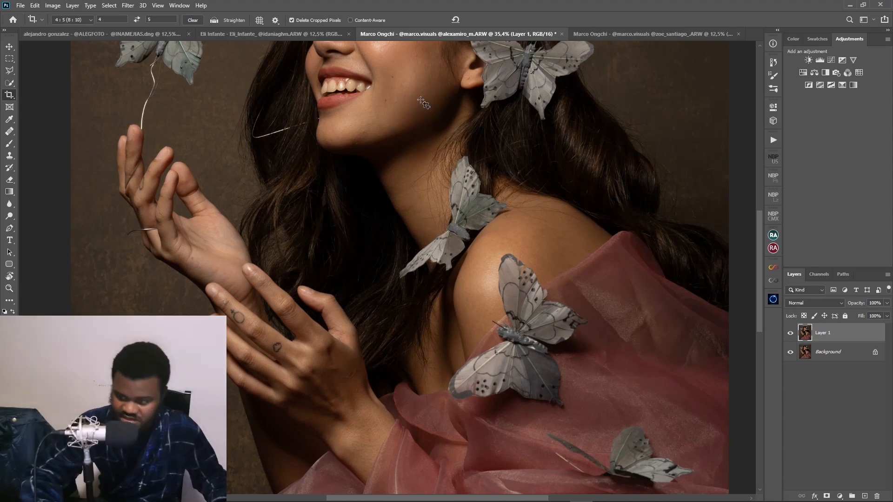
scroll(418, 123, "up", 3)
scroll(417, 122, "up", 3)
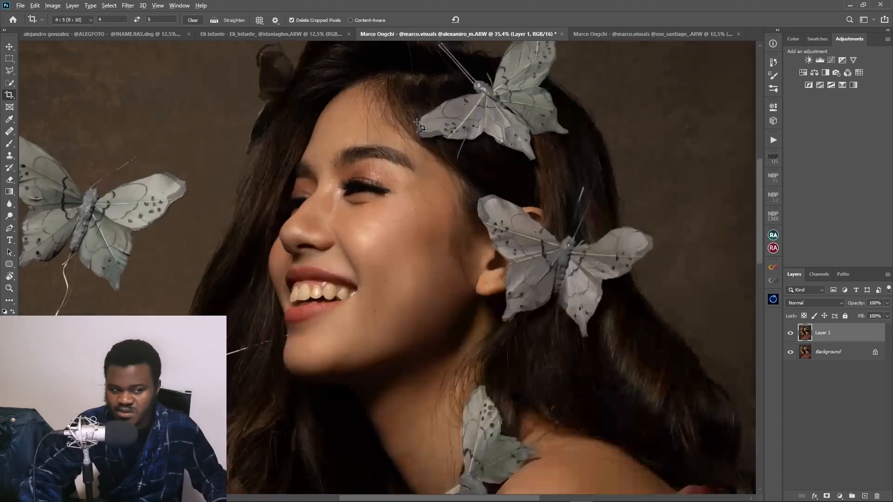
scroll(419, 152, "up", 3)
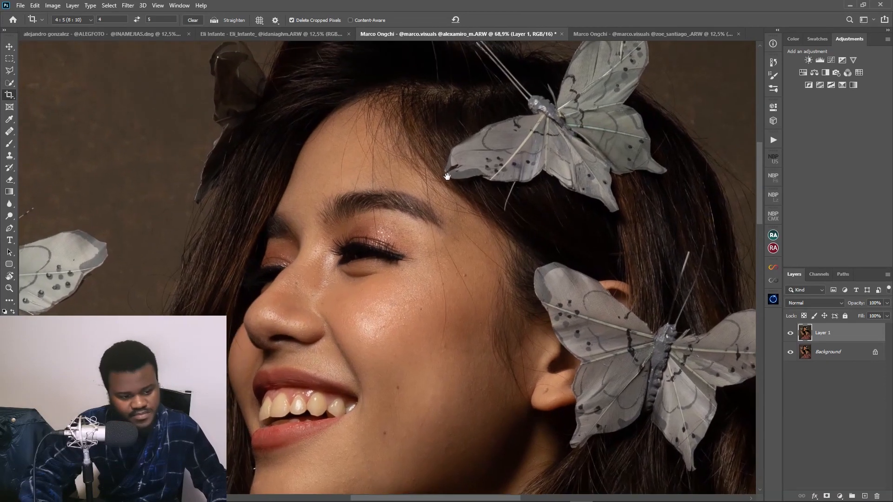
left_click_drag(447, 177, 451, 177)
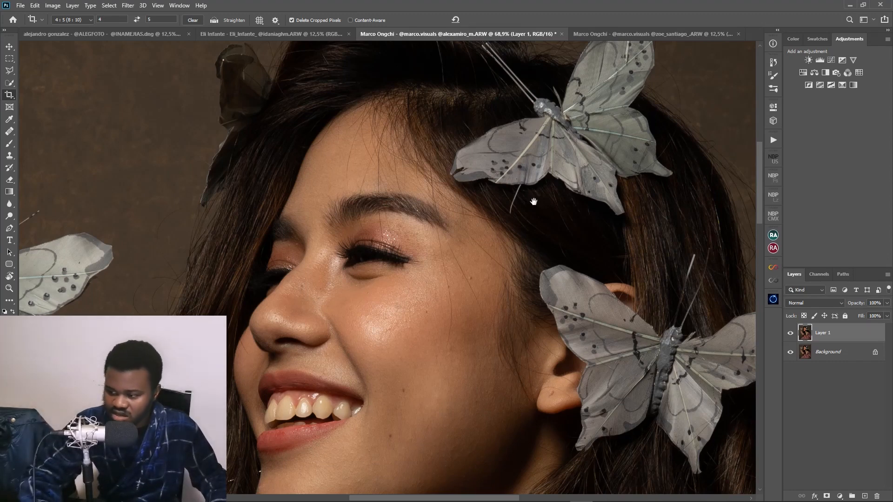
left_click_drag(533, 201, 527, 200)
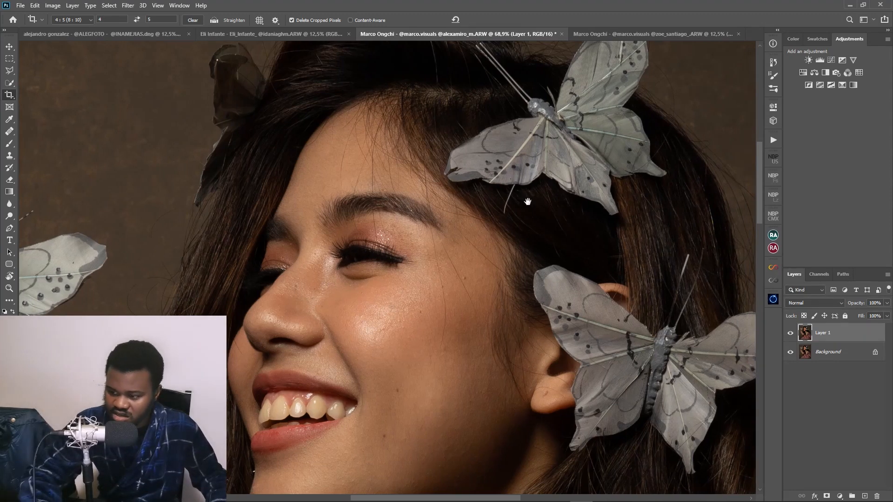
- With the Healing Brush at size 15, heal the small marks and fine hairs on the upper forehead using nearby clean skin
left_click(11, 132)
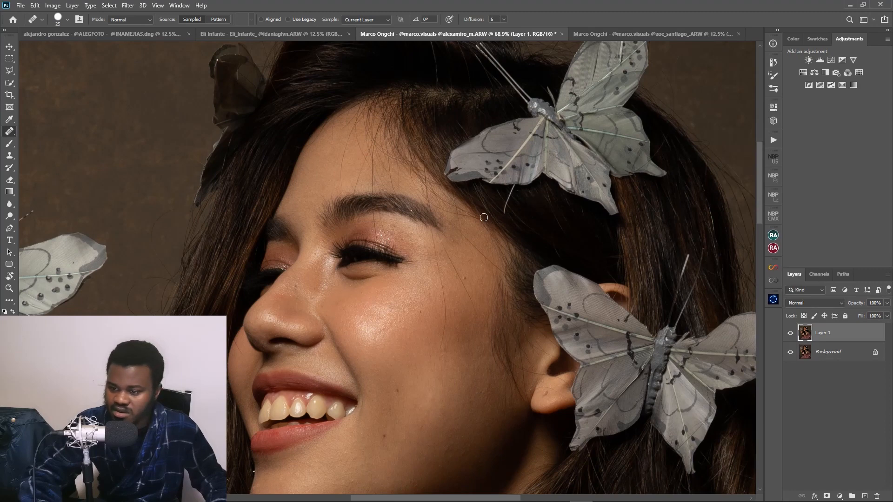
scroll(461, 214, "up", 3)
left_click_drag(412, 214, 388, 245)
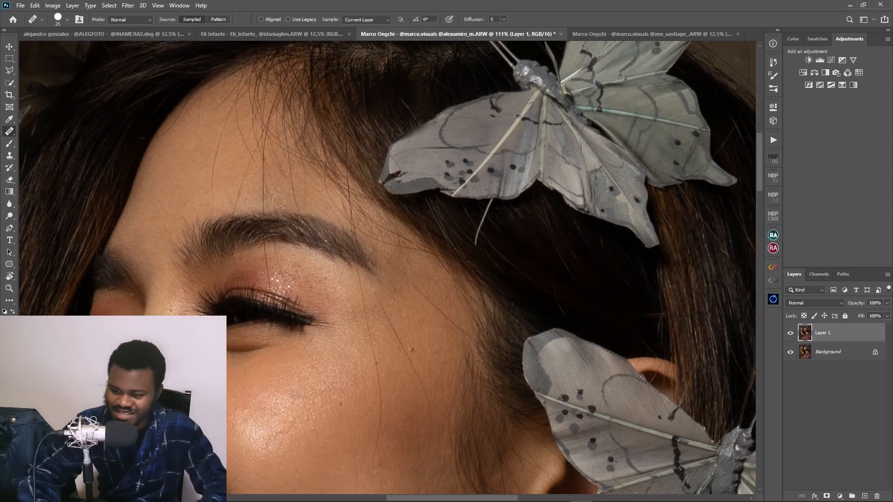
key("bracketleft")
key("bracketleft")
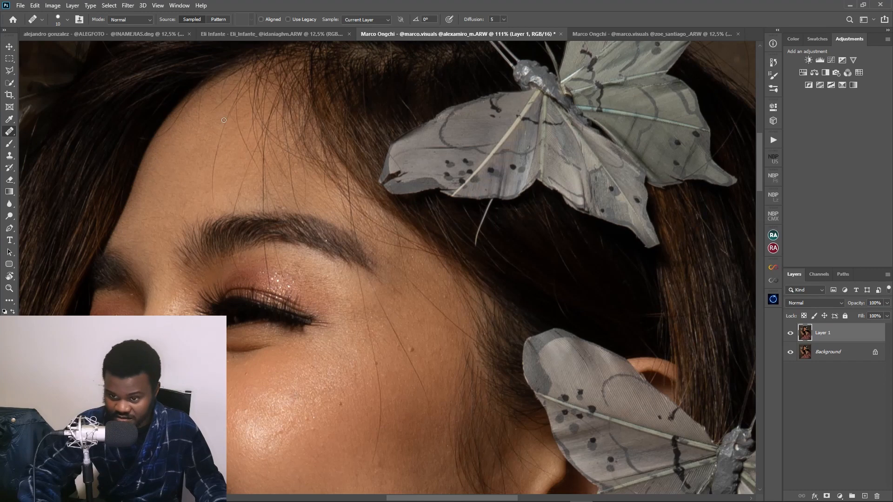
key("bracketright")
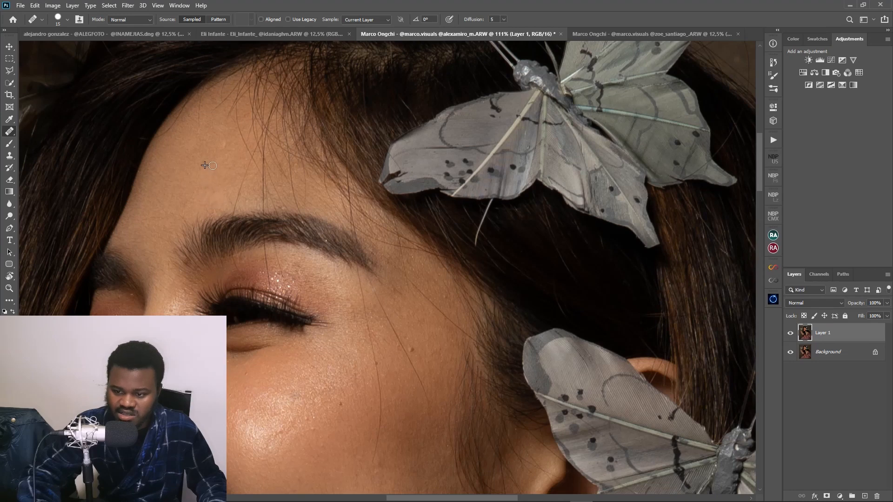
left_click(220, 120, "alt")
mouse_move(221, 142)
left_mouse_down()
mouse_move(217, 160)
mouse_move(219, 150)
left_mouse_up()
left_click(225, 148)
left_click(213, 134, "alt")
left_click(248, 176)
- Heal away the lower part of the long stray hair on the forehead just above the eyebrow
left_click(241, 150, "alt")
left_click_drag(248, 165, 232, 211)
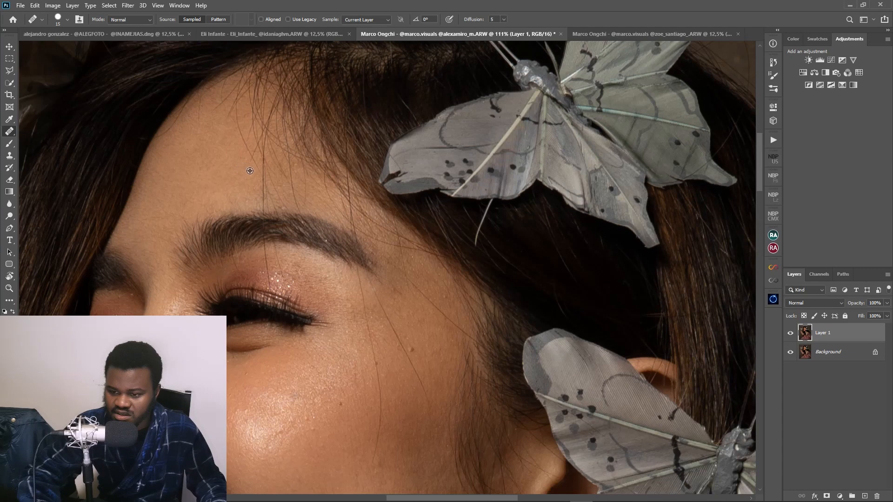
left_click_drag(261, 186, 263, 202)
mouse_move(264, 185)
left_mouse_down()
mouse_move(263, 207)
mouse_move(269, 183)
mouse_move(283, 207)
left_mouse_up()
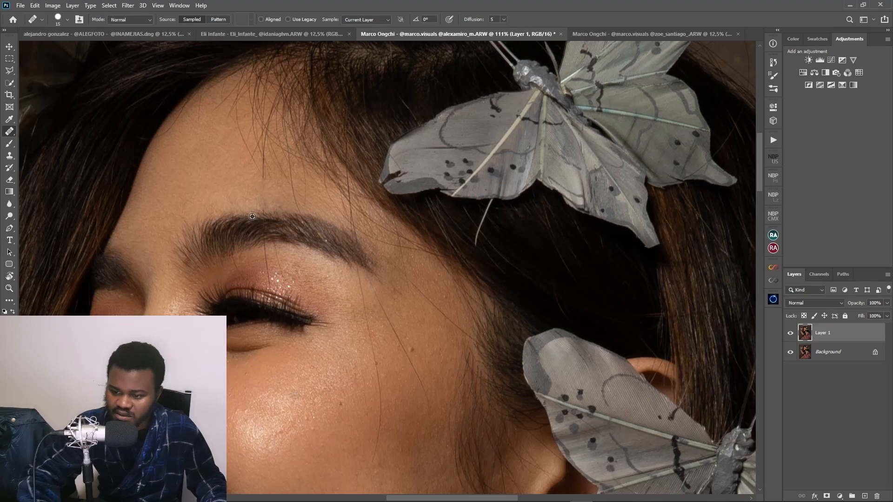
mouse_move(283, 213)
left_mouse_down()
mouse_move(259, 213)
mouse_move(278, 207)
mouse_move(260, 206)
mouse_move(267, 196)
mouse_move(248, 191)
left_mouse_up()
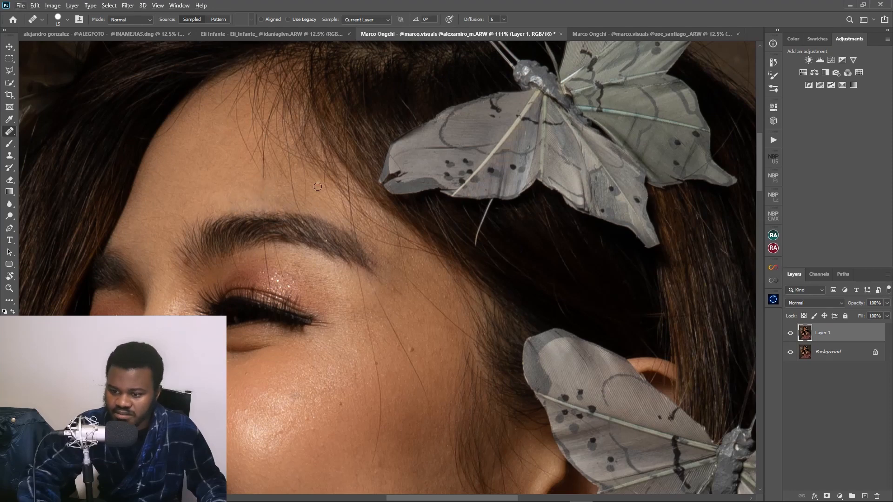
- Reduce the Healing Brush size to 10 and heal the stray hair crossing the upper eyelid below the eyebrow
scroll(317, 186, "down", 3)
scroll(289, 228, "up", 2)
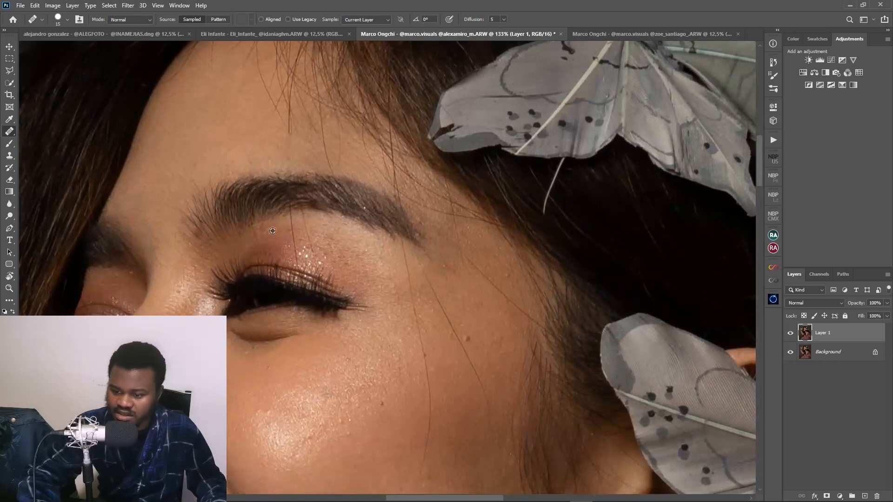
scroll(269, 231, "up", 1)
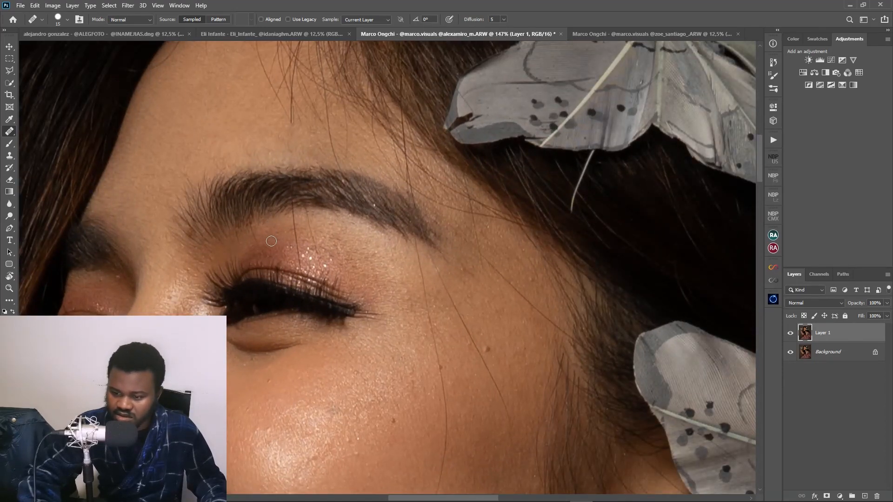
left_click_drag(251, 231, 263, 255)
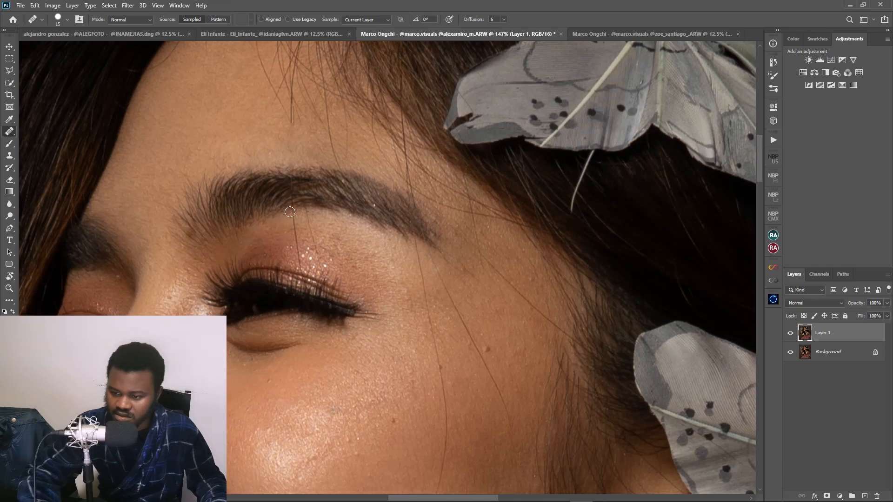
left_click_drag(293, 209, 301, 266)
key("bracketleft")
key("bracketleft")
key("bracketright")
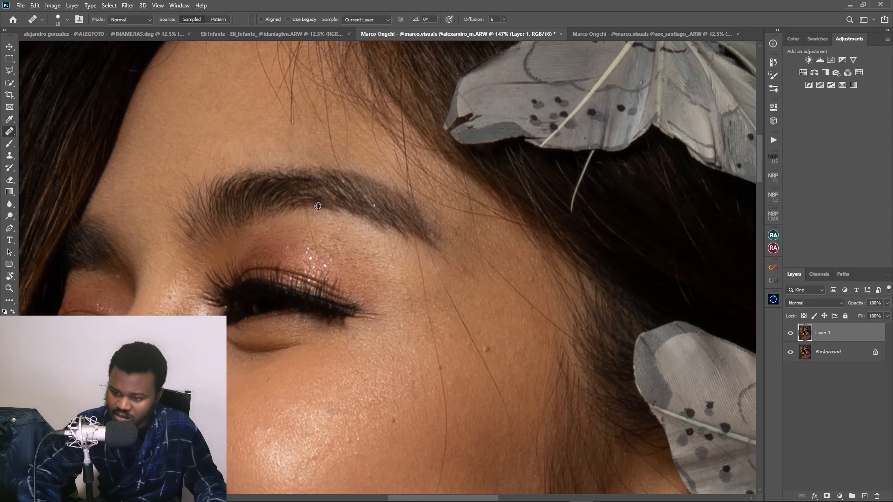
left_click_drag(306, 212, 324, 275)
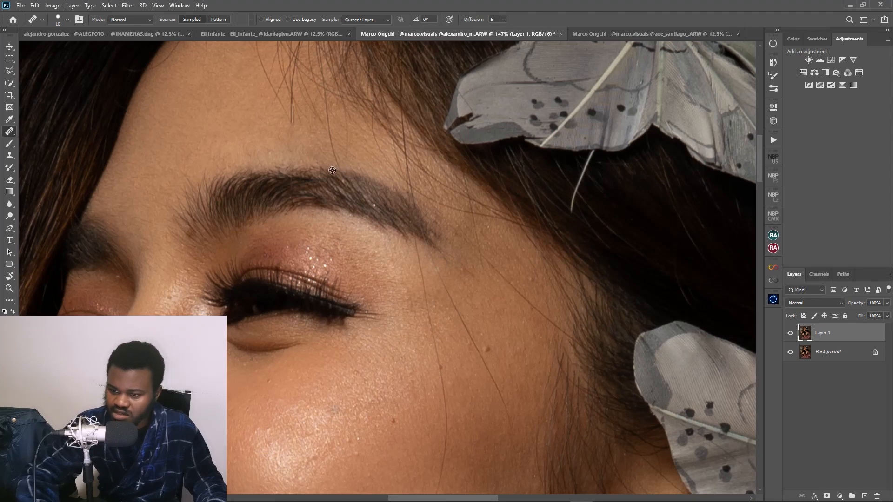
- Heal the long stray hair running from beside the eyebrow's outer end down across the cheek
mouse_move(339, 165)
left_mouse_down()
mouse_move(330, 133)
mouse_move(334, 158)
mouse_move(304, 184)
left_mouse_up()
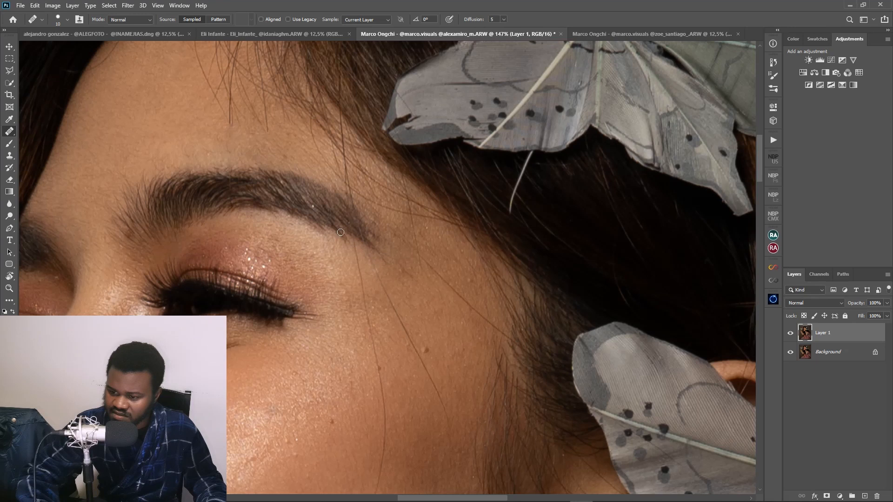
left_click_drag(353, 236, 369, 318)
mouse_move(404, 342)
left_mouse_down()
mouse_move(355, 269)
mouse_move(322, 191)
left_mouse_up()
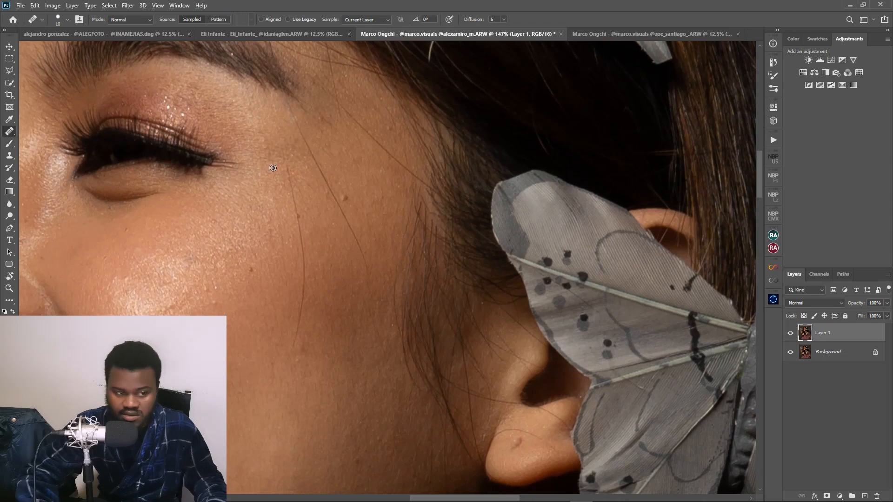
mouse_move(285, 165)
left_mouse_down()
mouse_move(305, 285)
mouse_move(293, 348)
left_mouse_up()
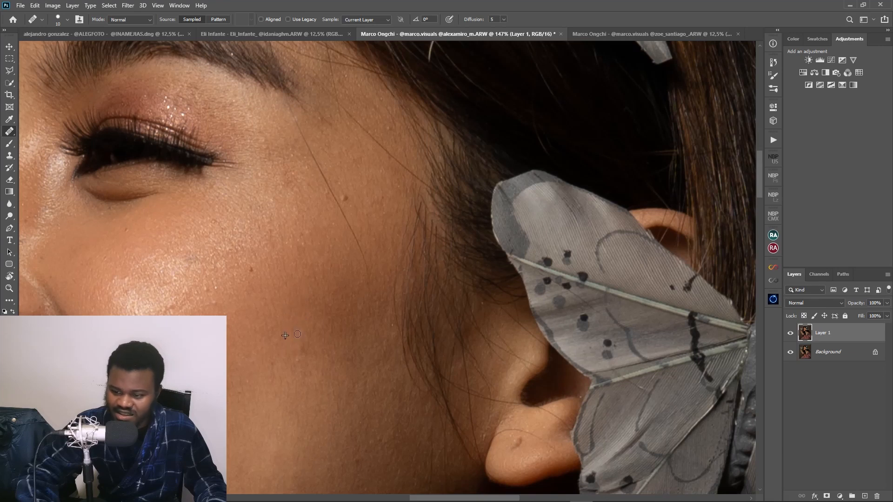
- Heal the two diagonal stray hairs crossing the temple, from the eyebrow's tail towards the cheek and the hairline
left_click(267, 82, "alt")
left_click_drag(282, 93, 372, 280)
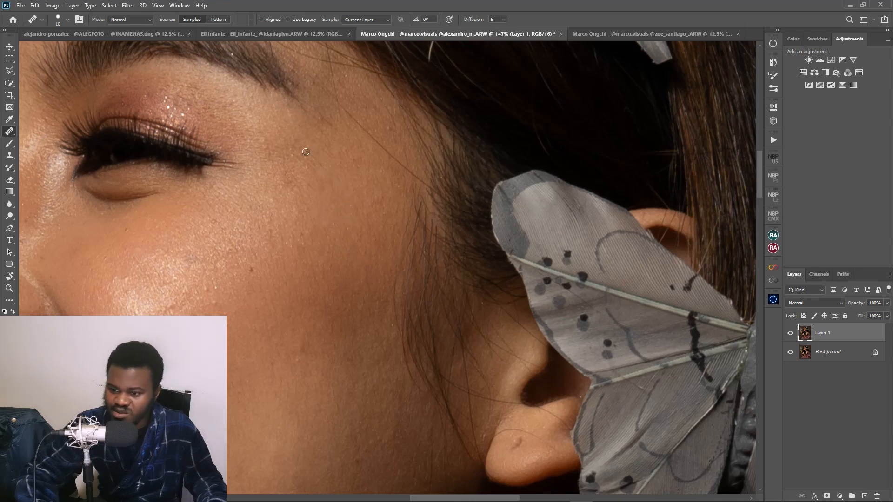
left_click_drag(397, 177, 366, 245)
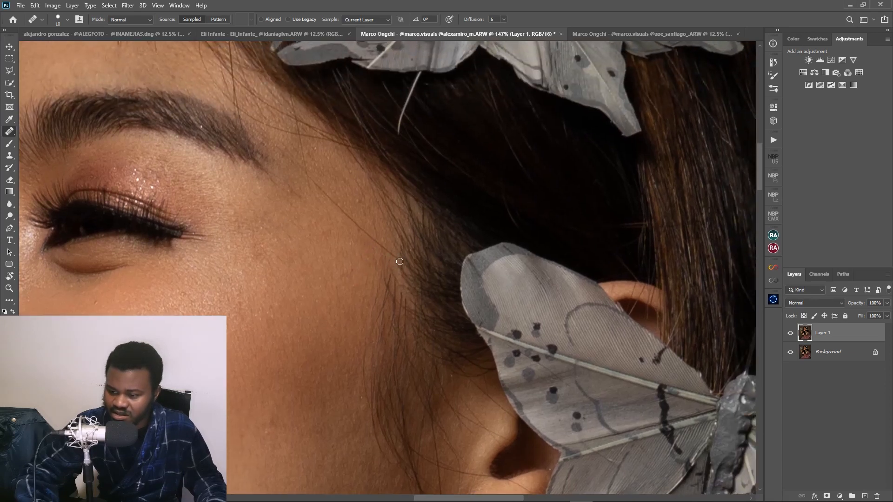
left_click_drag(393, 254, 337, 210)
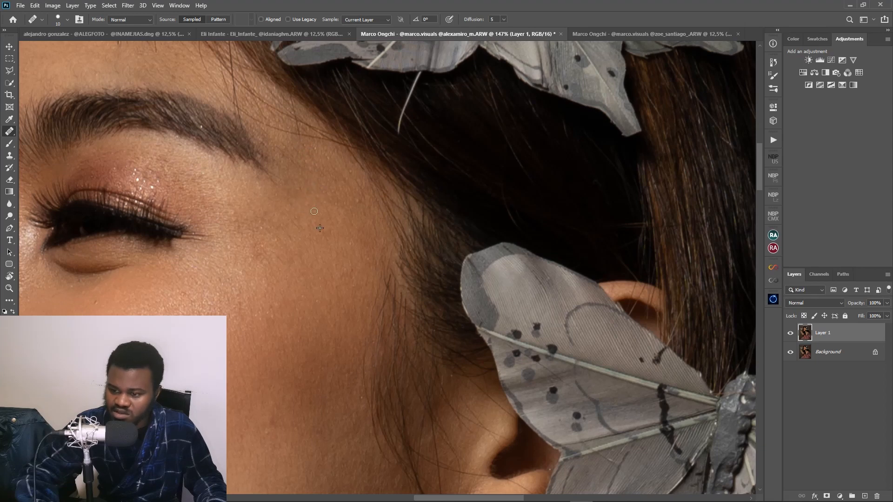
- Compare the healed eye and temple area with the original by hiding and showing Layer 1
scroll(280, 169, "down", 8)
left_click_drag(304, 199, 332, 219)
scroll(332, 219, "up", 5)
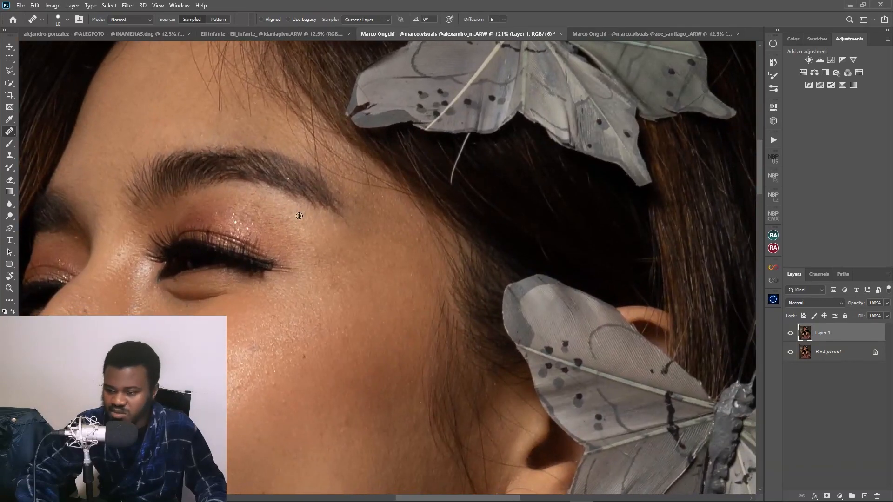
left_click(791, 334)
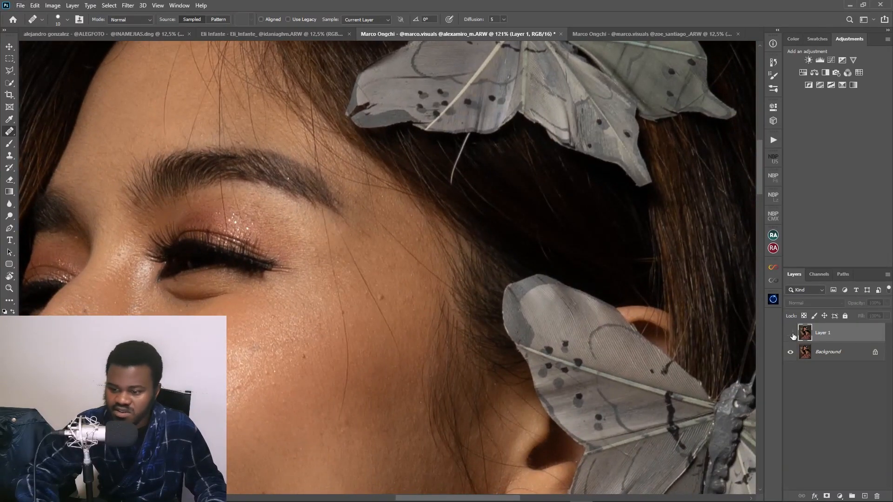
left_click(791, 334)
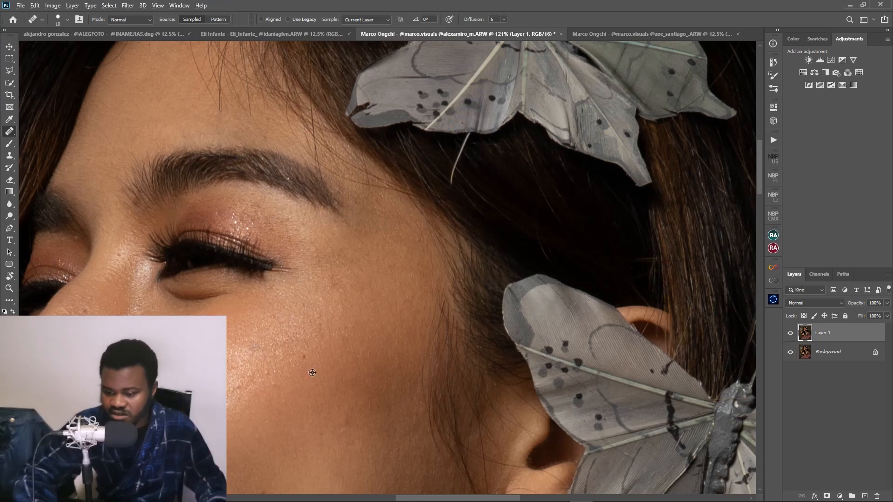
- Heal the small dark spots on the cheek and beside the mouth
left_click(305, 355)
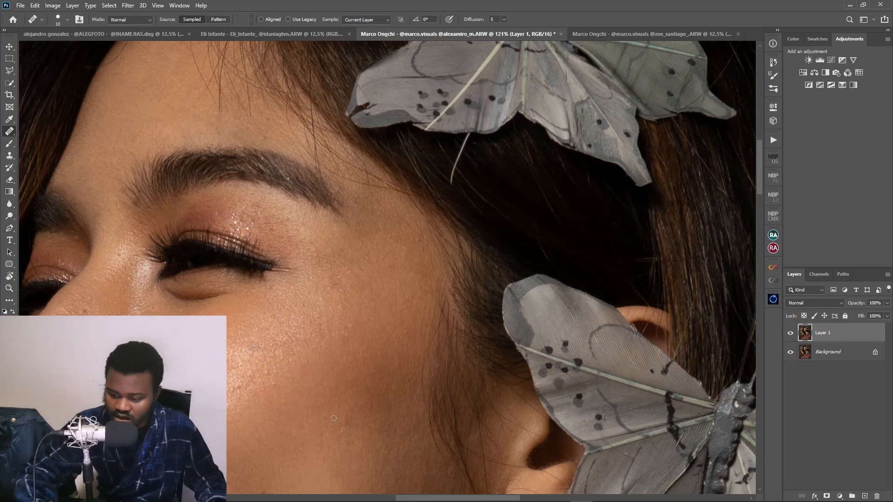
left_click_drag(346, 414, 350, 422)
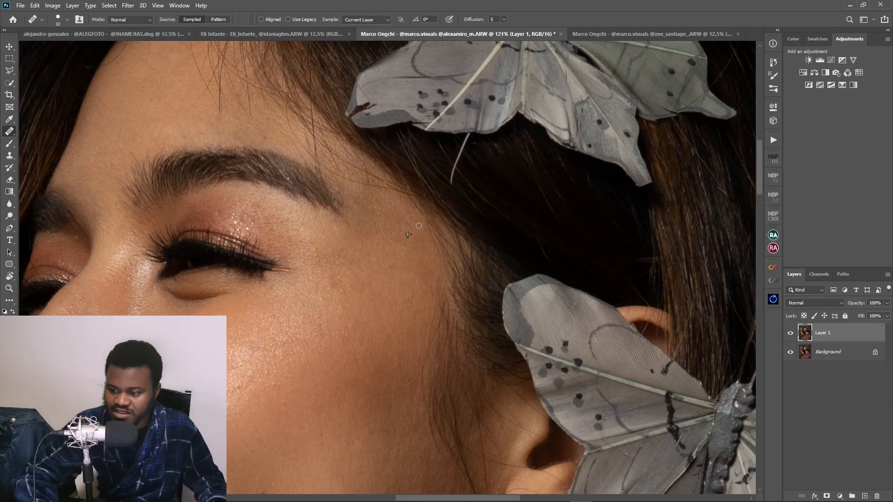
scroll(248, 293, "down", 1)
left_click_drag(236, 305, 273, 176)
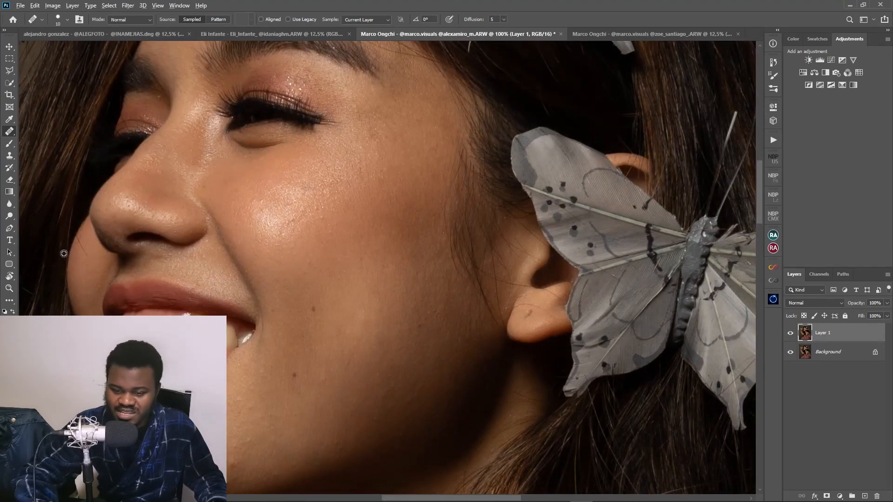
scroll(65, 247, "up", 2)
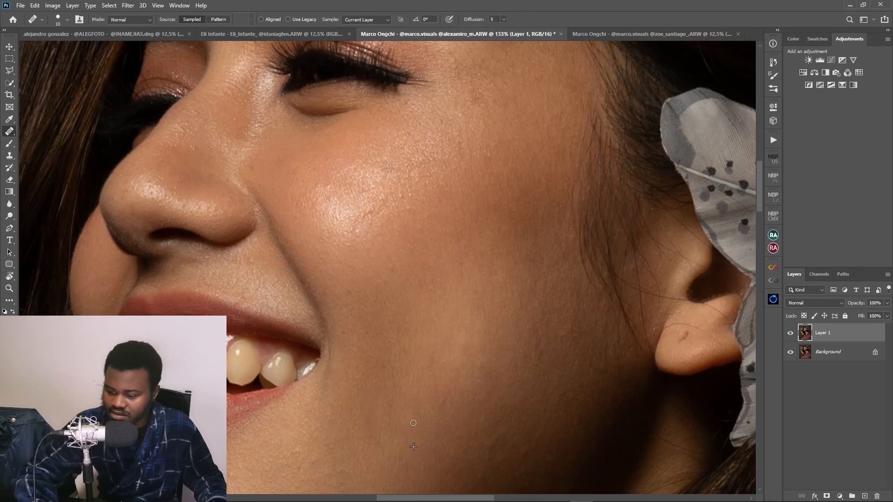
- Enlarge the Healing Brush to 20 and heal the small bumps on the shaded jaw using nearby skin
scroll(413, 426, "down", 2)
scroll(406, 289, "down", 2)
scroll(339, 367, "up", 4)
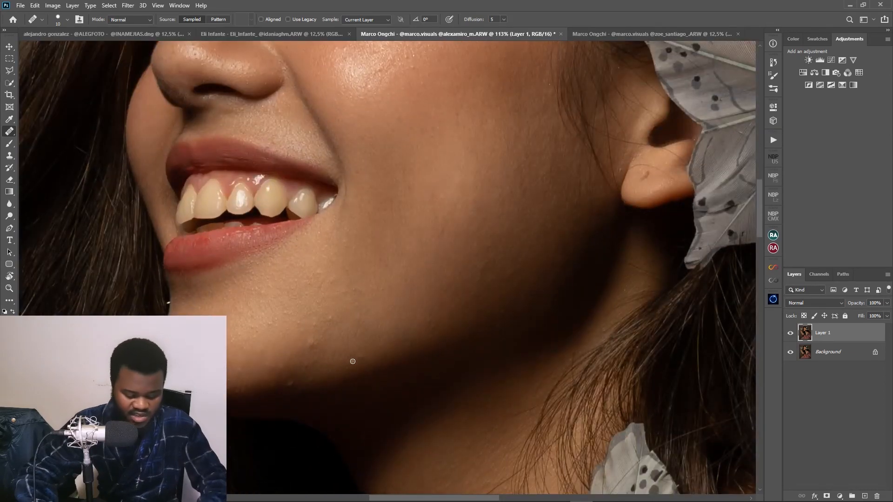
key("bracketright")
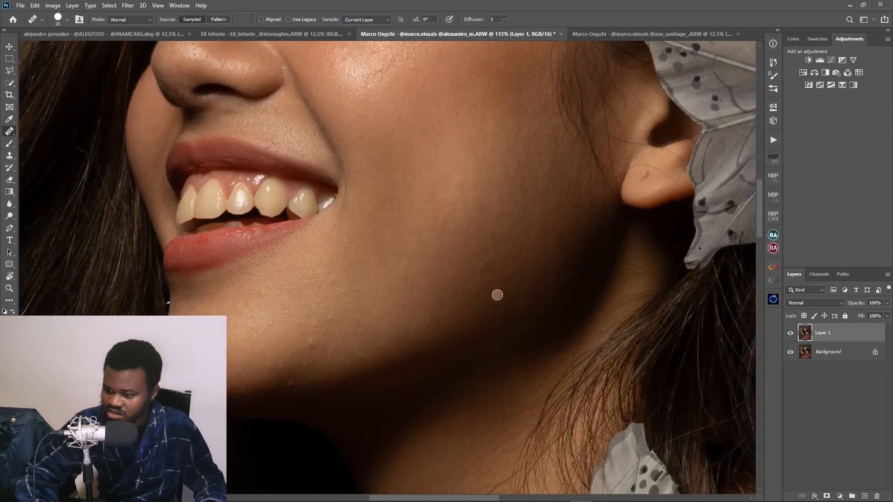
left_click(505, 285, "alt")
mouse_move(525, 258)
left_mouse_down()
mouse_move(504, 280)
mouse_move(494, 278)
left_mouse_up()
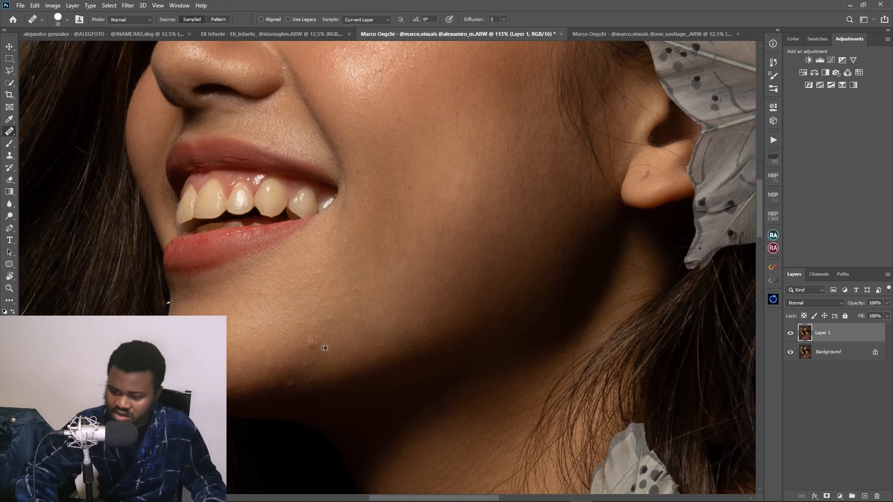
- Heal the small bumps on the chin and along the lower jawline using clean skin sampled close by
left_click_drag(314, 350, 331, 318)
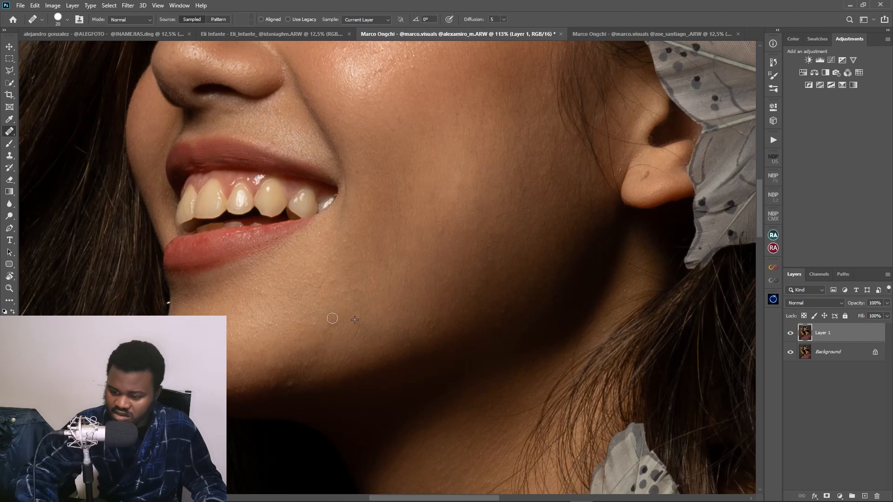
left_click(308, 381, "alt")
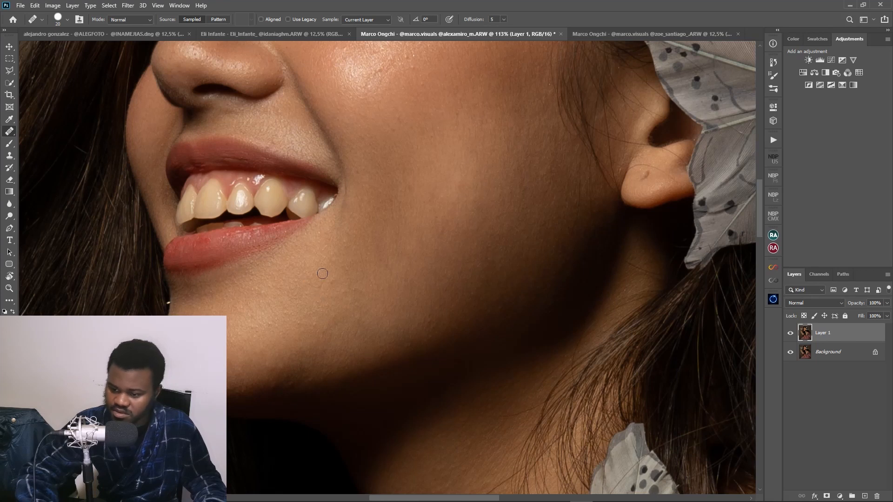
left_click(315, 309)
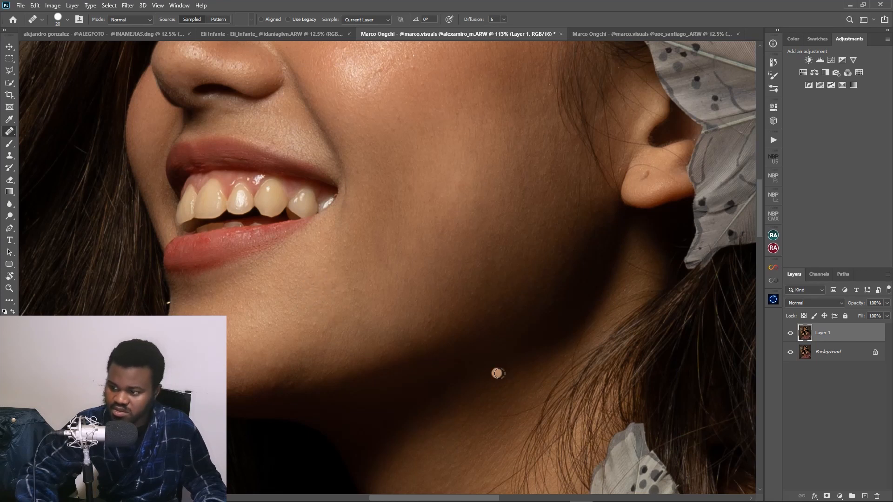
key("alt")
scroll(535, 351, "down", 1)
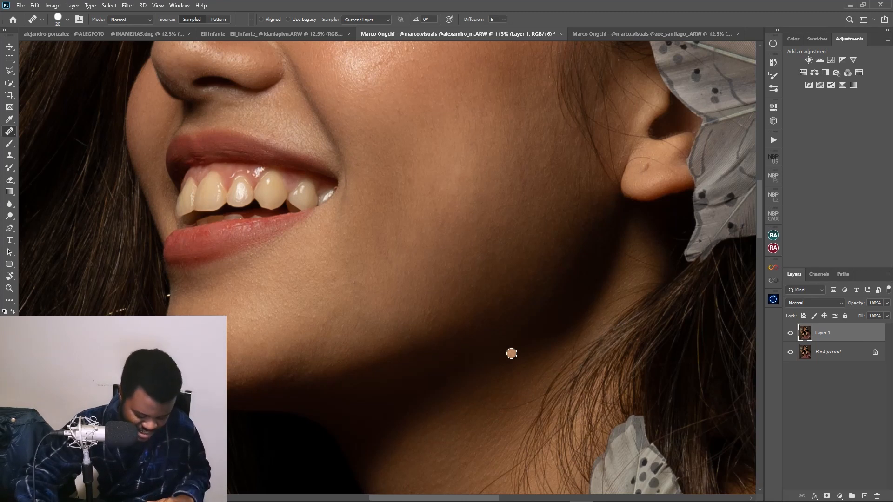
left_click(416, 334, "alt")
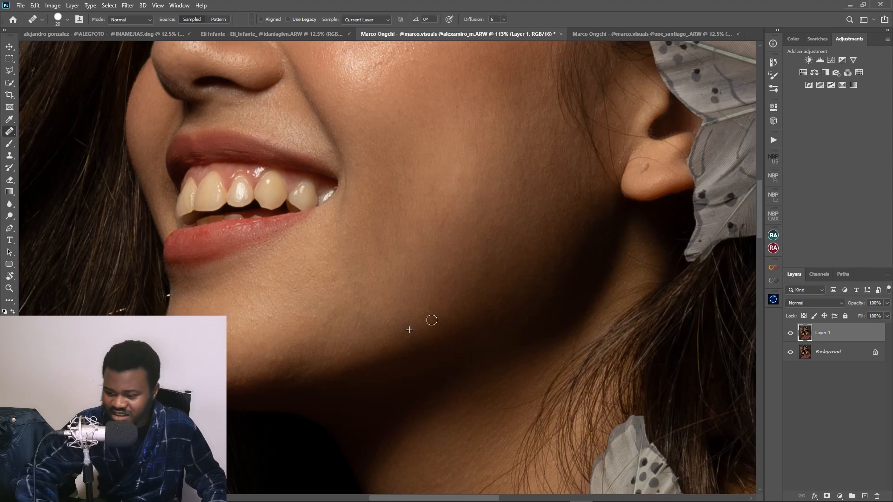
scroll(371, 325, "down", 3)
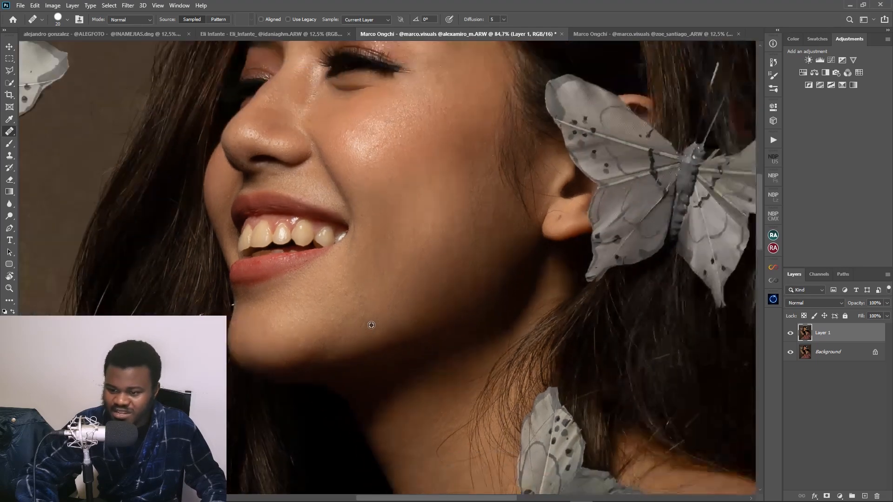
scroll(383, 174, "up", 3)
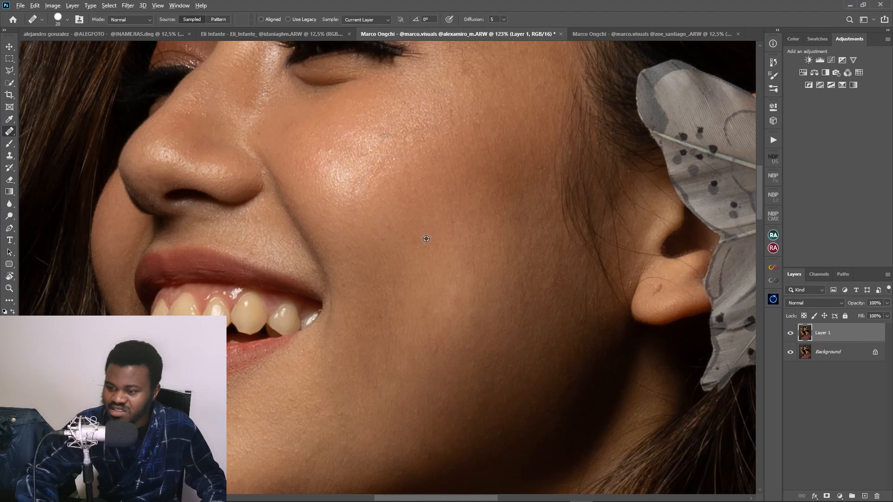
- Heal the fine hair lines on the back of the lower hand using sampled skin
scroll(425, 235, "down", 3)
left_click_drag(425, 280, 383, 158)
left_click_drag(474, 302, 377, 202)
scroll(419, 302, "down", 1)
left_click_drag(428, 319, 318, 176)
left_click_drag(198, 336, 390, 140)
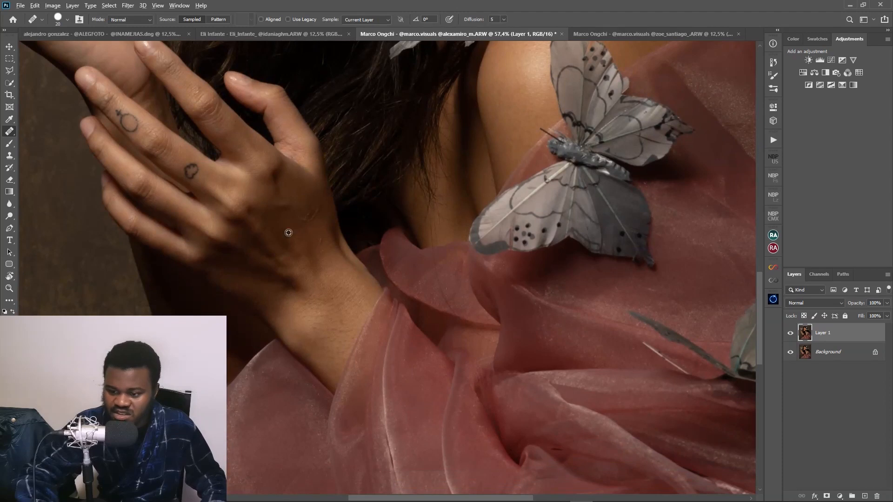
scroll(329, 235, "up", 3)
mouse_move(325, 240)
left_mouse_down()
mouse_move(307, 234)
mouse_move(278, 246)
mouse_move(309, 313)
mouse_move(334, 319)
mouse_move(289, 303)
left_mouse_up()
scroll(308, 235, "up", 3)
left_click(290, 302, "alt")
left_click_drag(295, 249, 258, 277)
mouse_move(277, 243)
left_mouse_down()
mouse_move(251, 265)
mouse_move(250, 281)
left_mouse_up()
scroll(290, 298, "down", 8)
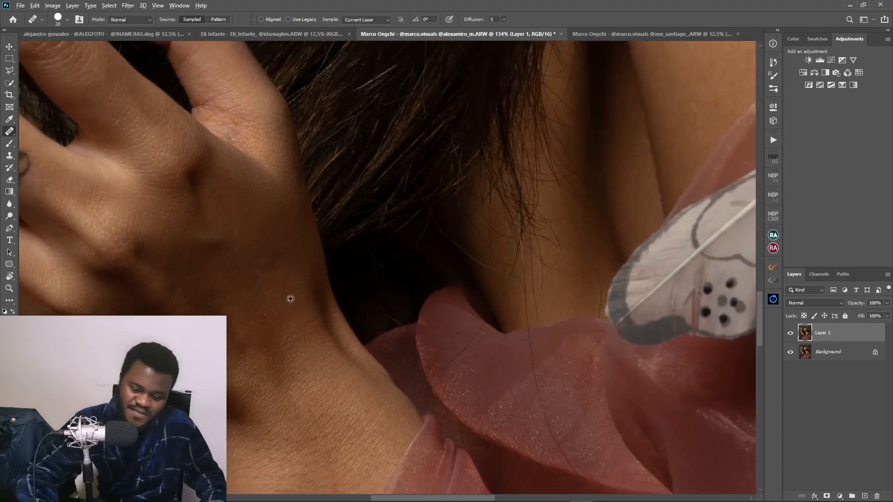
- Heal the section of butterfly wire crossing the base of the tattooed finger on the raised hand using nearby skin
scroll(290, 298, "down", 2)
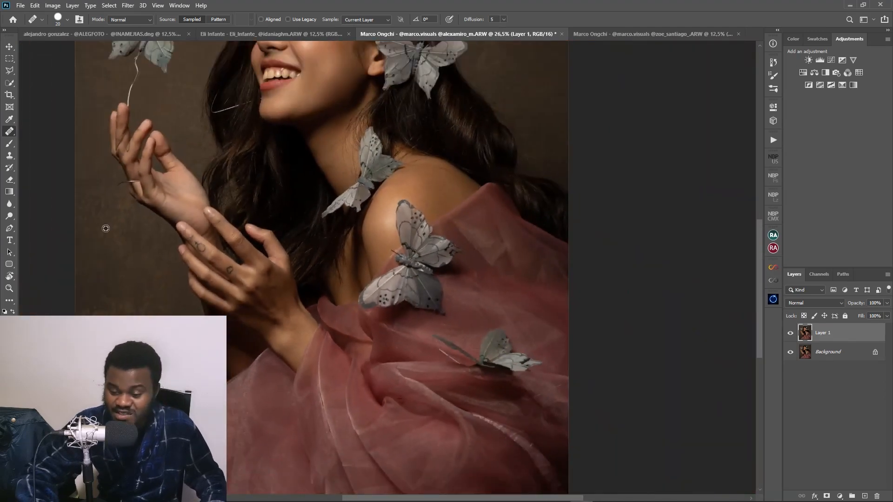
left_click_drag(183, 192, 324, 245)
scroll(241, 217, "up", 3)
scroll(278, 231, "up", 4)
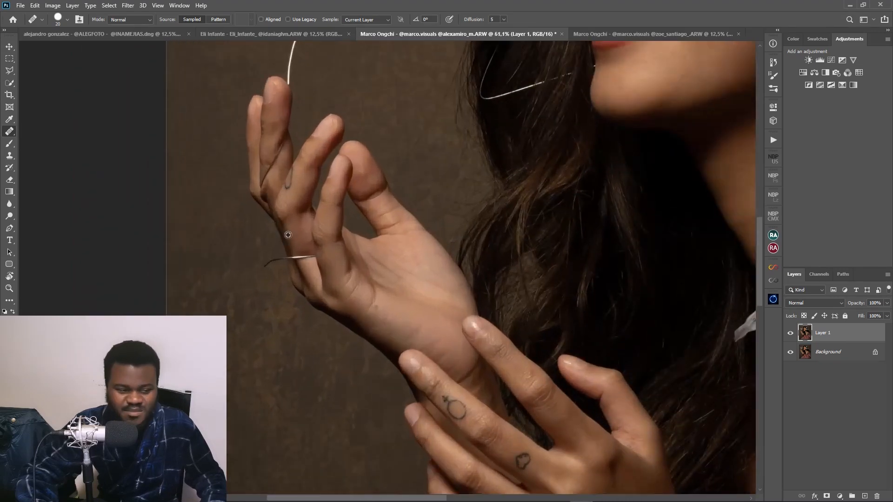
scroll(321, 244, "up", 1)
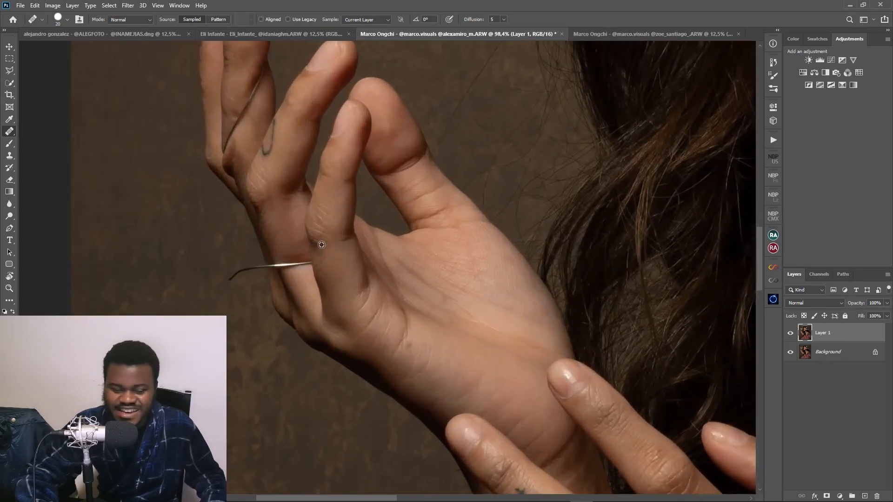
scroll(322, 245, "up", 2)
mouse_move(319, 261)
left_mouse_down()
mouse_move(348, 274)
mouse_move(342, 284)
left_mouse_up()
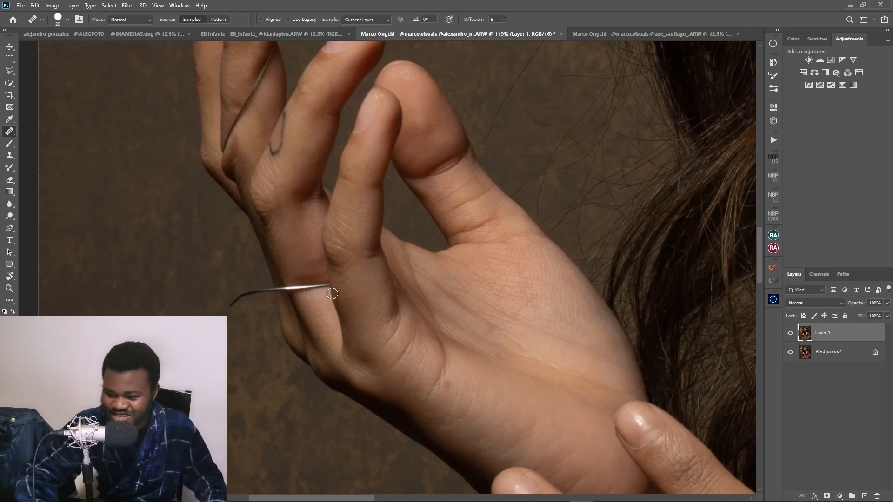
left_click_drag(327, 285, 315, 293)
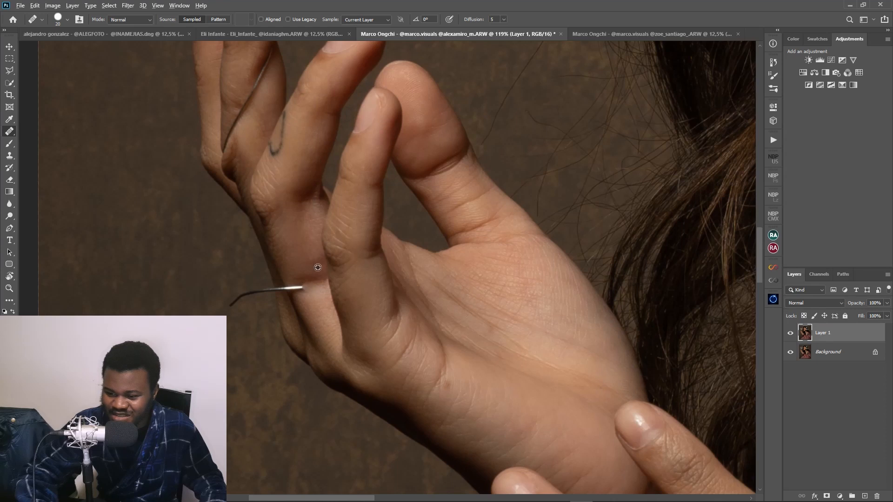
left_click_drag(315, 278, 299, 282)
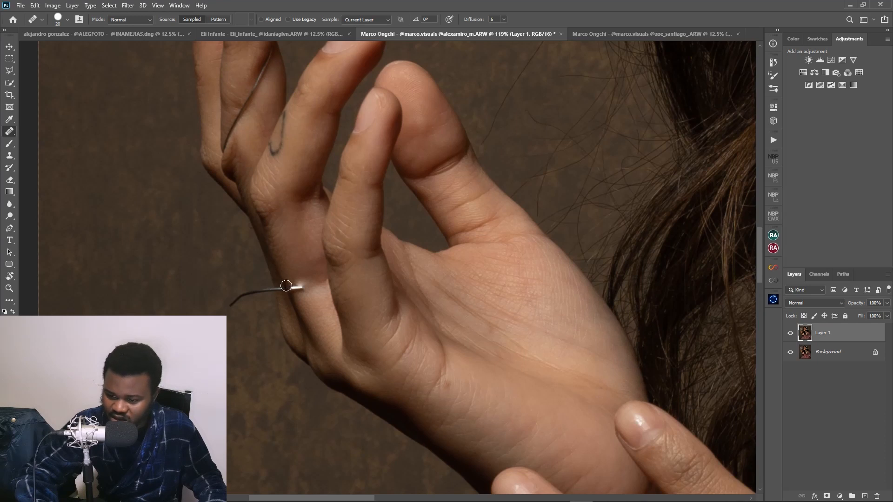
mouse_move(288, 287)
left_mouse_down()
mouse_move(312, 292)
mouse_move(295, 276)
mouse_move(297, 286)
mouse_move(302, 278)
mouse_move(306, 293)
mouse_move(301, 268)
mouse_move(291, 279)
mouse_move(300, 258)
mouse_move(322, 290)
left_mouse_up()
left_click(287, 259, "alt")
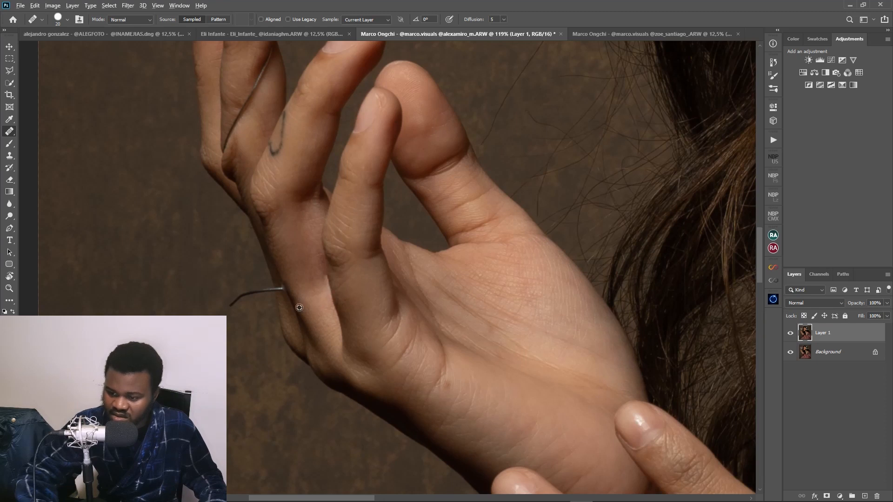
- Reduce the Clone Stamp brush to 60 and blend the healed skin at the base of the tattooed finger
scroll(303, 306, "down", 1)
scroll(310, 307, "up", 2)
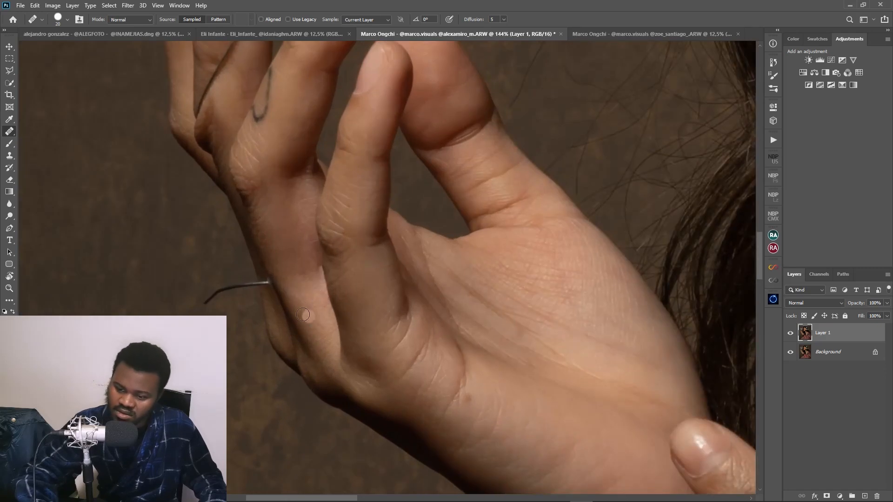
left_click(125, 182)
key("ctrl+z")
left_click(9, 155)
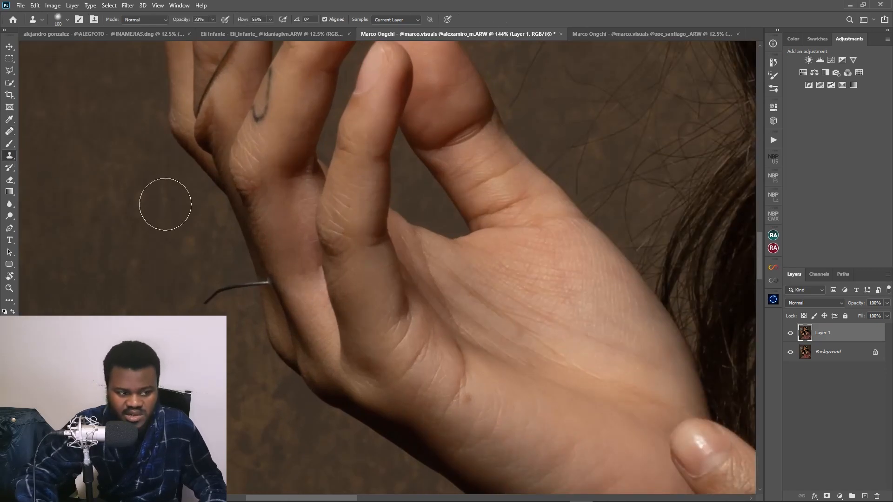
key("bracketleft")
key("bracketleft")
key("bracketleft")
key("bracketleft")
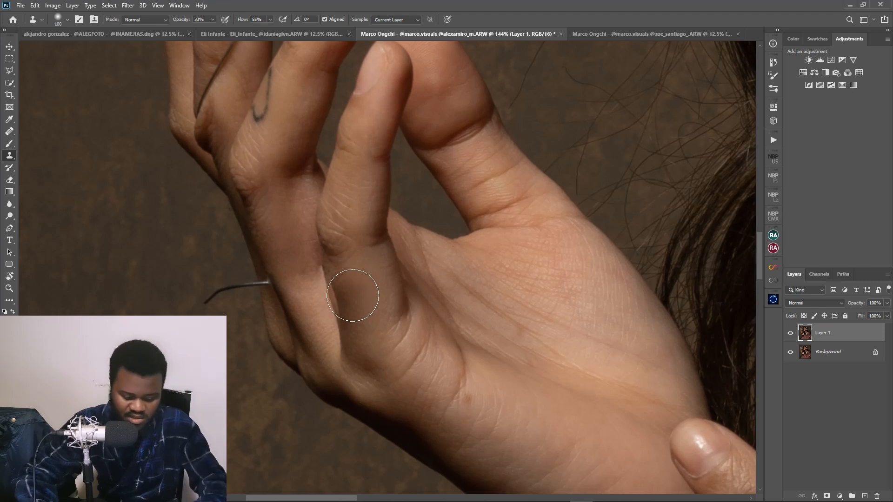
left_click(306, 307, "alt")
mouse_move(294, 259)
left_mouse_down()
mouse_move(305, 284)
mouse_move(285, 241)
left_mouse_up()
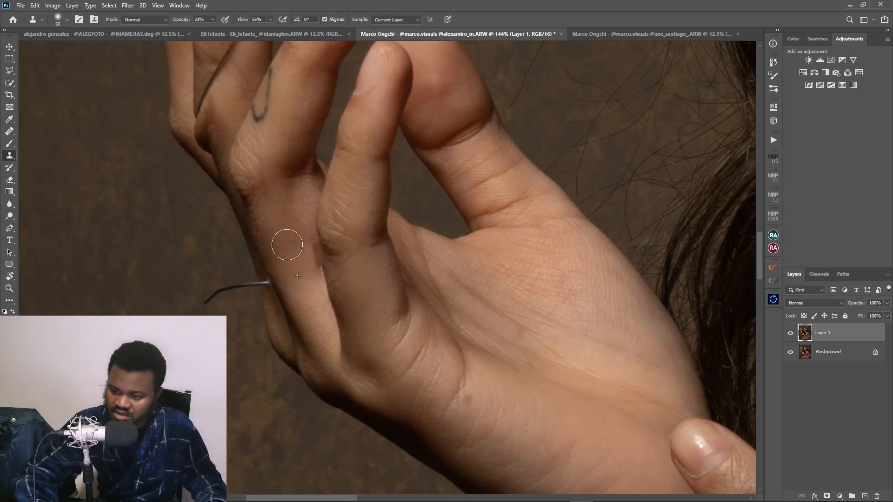
- Reduce the Clone Stamp brush to 40 and smooth the remaining tonal transition on the same patch of finger skin
key("bracketleft")
key("bracketleft")
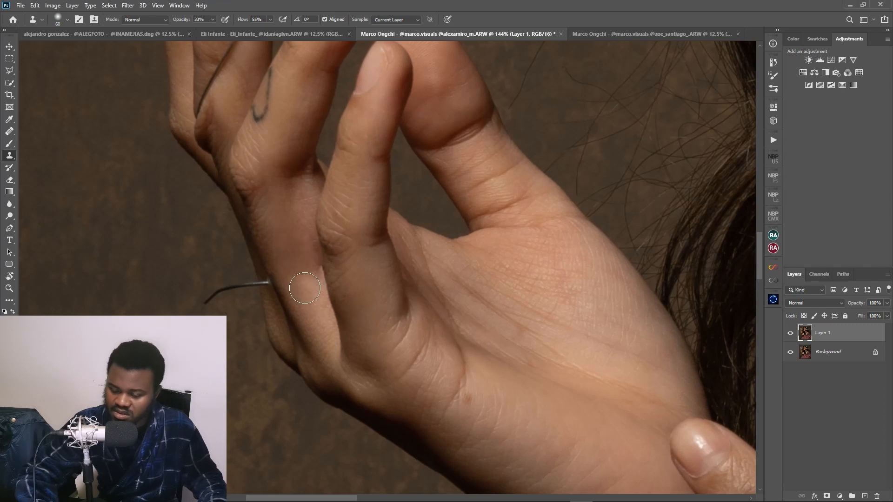
left_click(302, 291, "alt")
mouse_move(289, 257)
left_mouse_down()
mouse_move(300, 288)
mouse_move(307, 267)
mouse_move(309, 276)
mouse_move(294, 262)
mouse_move(301, 290)
left_mouse_up()
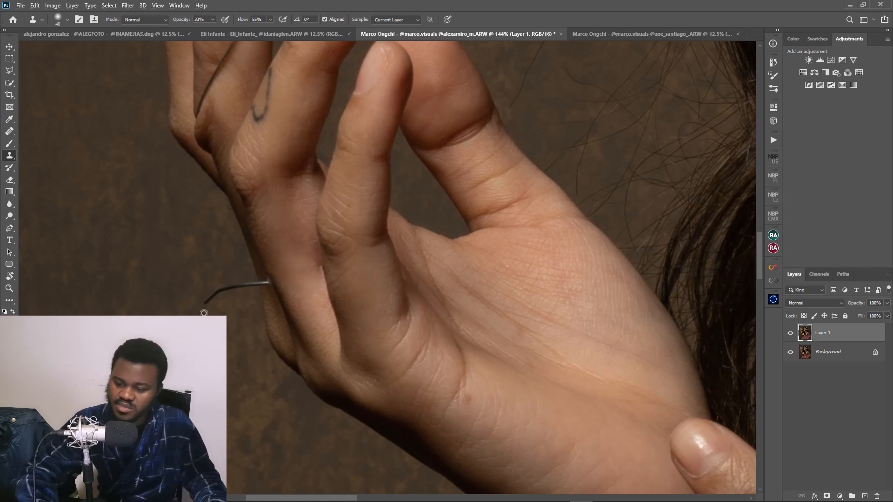
- Remove the remaining wire from the finger edge and the brown background beside the hand with the Healing Brush
left_click(10, 131)
mouse_move(289, 313)
left_mouse_down()
mouse_move(358, 302)
mouse_move(355, 294)
left_mouse_up()
scroll(357, 301, "up", 2)
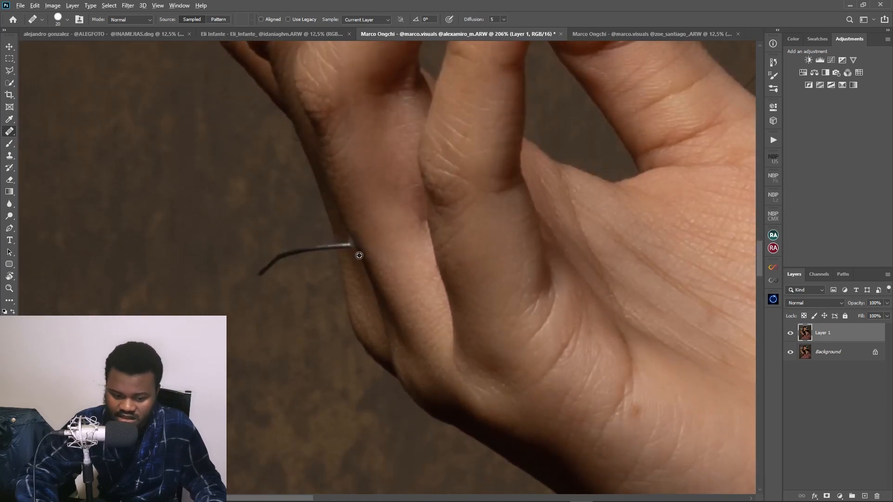
left_click(359, 256, "alt")
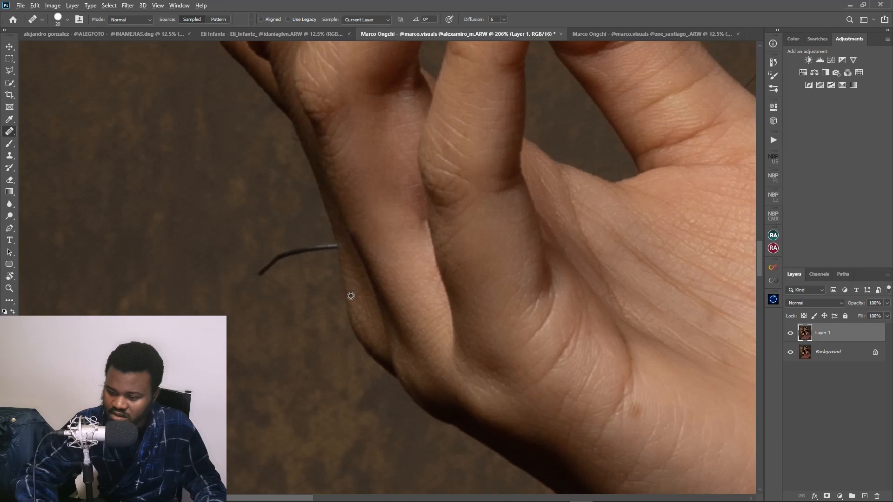
left_click(337, 247)
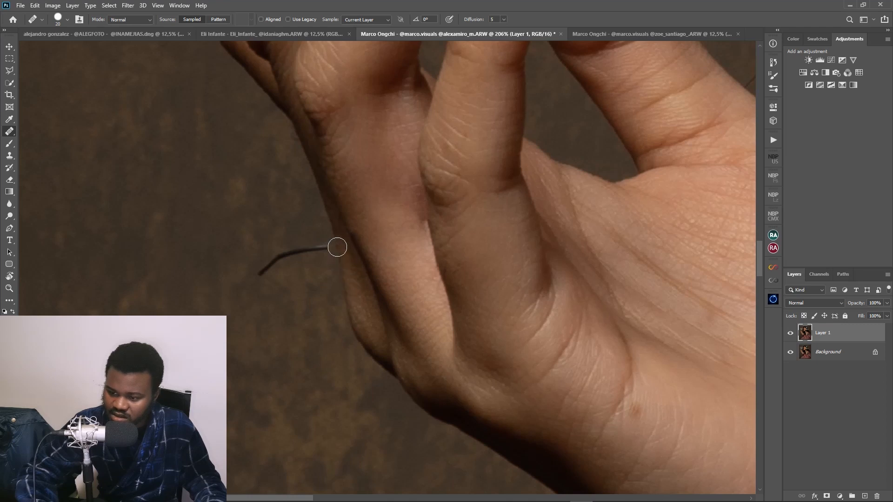
mouse_move(337, 247)
left_mouse_down()
mouse_move(281, 257)
mouse_move(263, 273)
left_mouse_up()
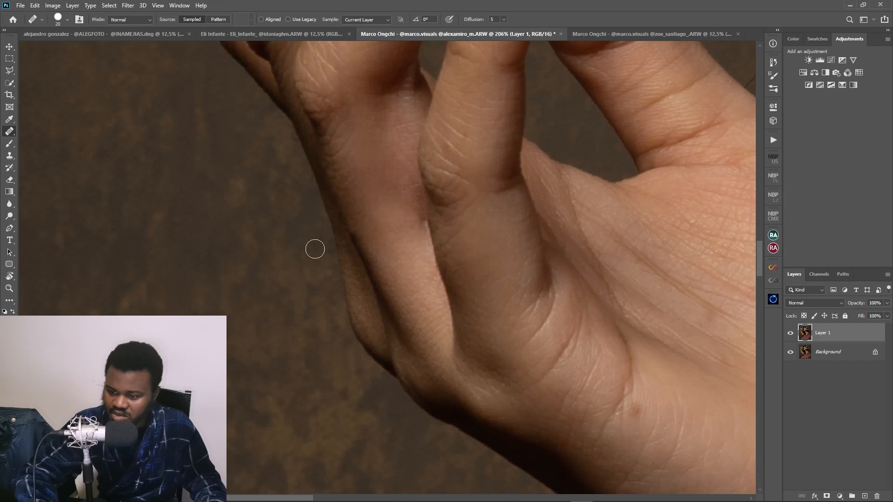
- Toggle the visibility of Layer 1 to compare the raised hand before and after the retouch
scroll(323, 319, "down", 3)
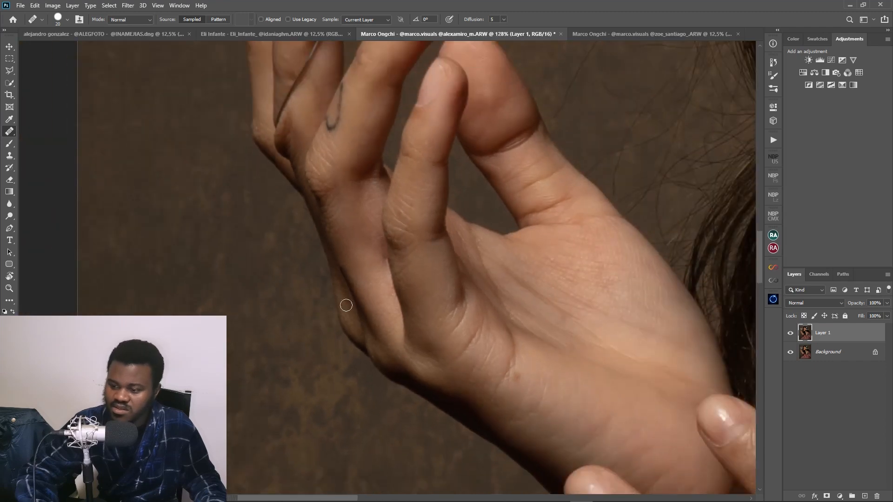
left_click(791, 334)
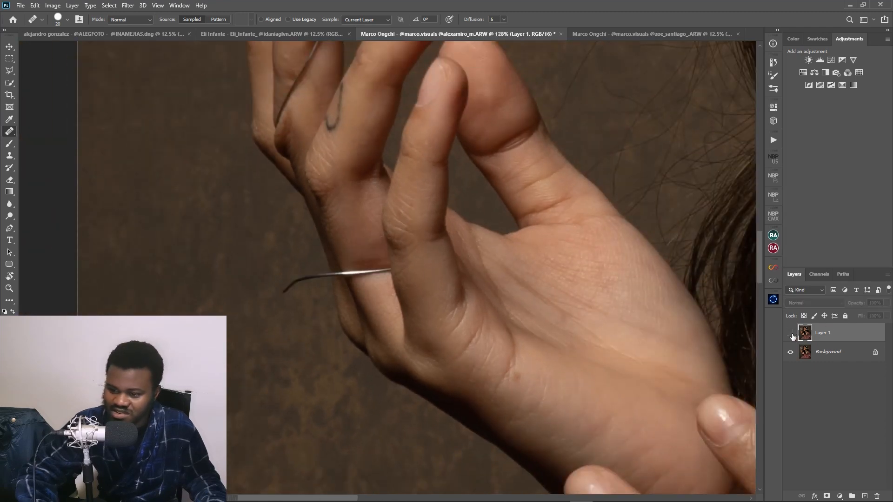
left_click(791, 334)
left_click(791, 334)
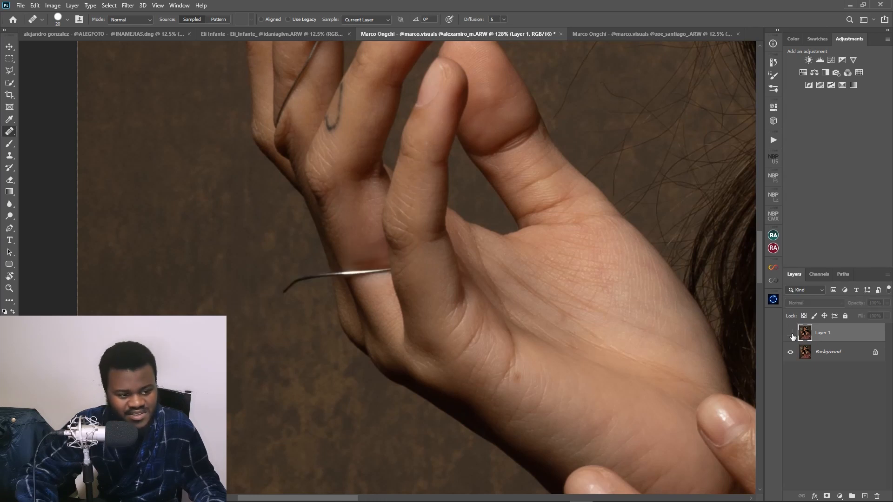
left_click(791, 334)
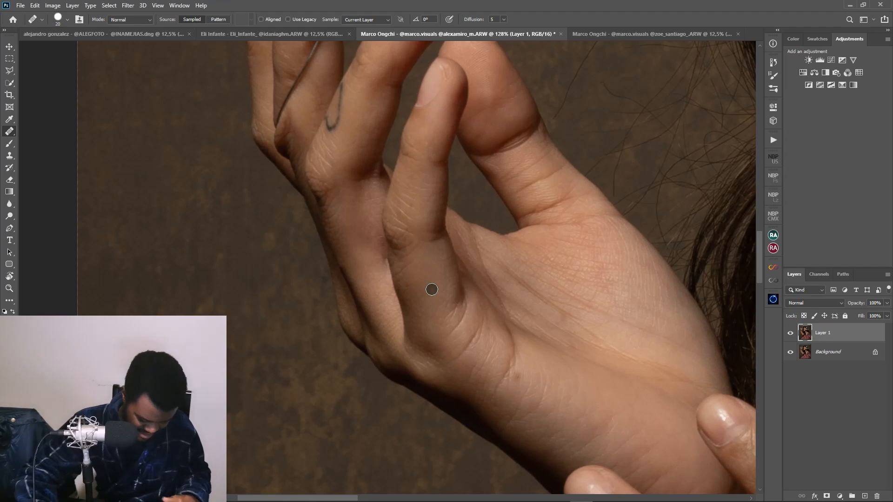
- Heal the lower part of the thin diagonal wire on the tall finger beside the tattooed one using adjacent skin
scroll(441, 242, "up", 2)
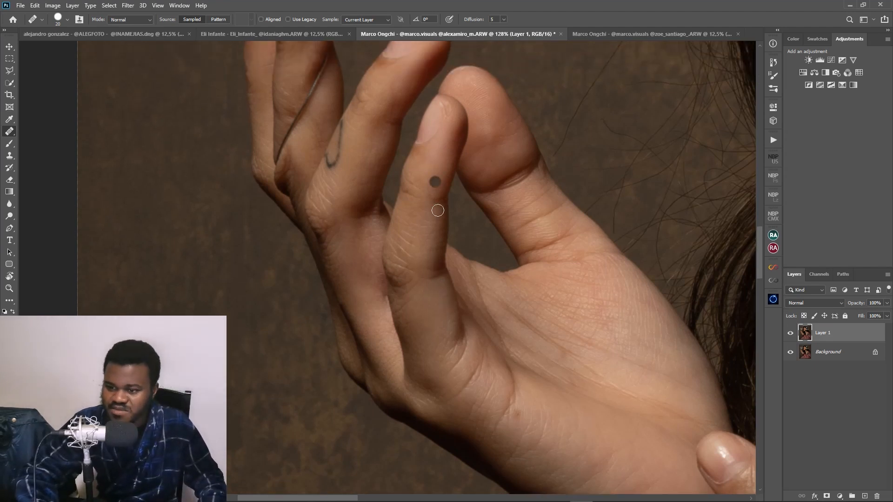
scroll(434, 196, "up", 2)
scroll(279, 272, "up", 4)
scroll(249, 293, "up", 1)
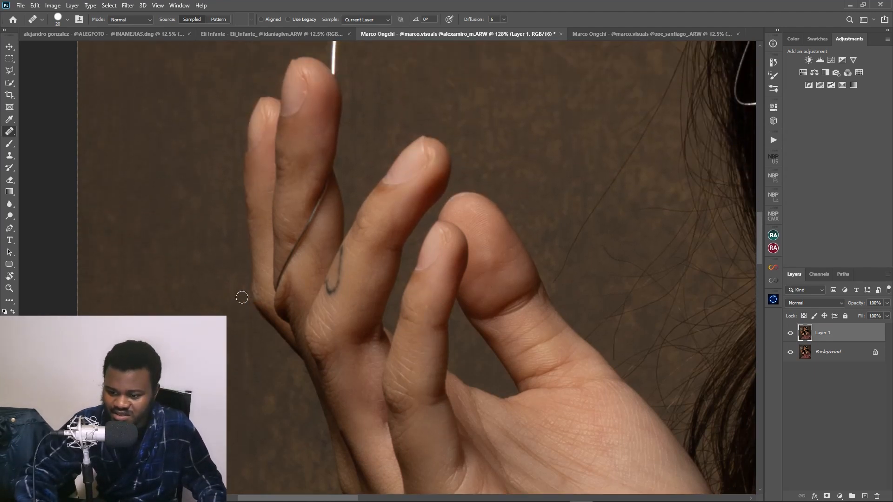
scroll(241, 297, "up", 1)
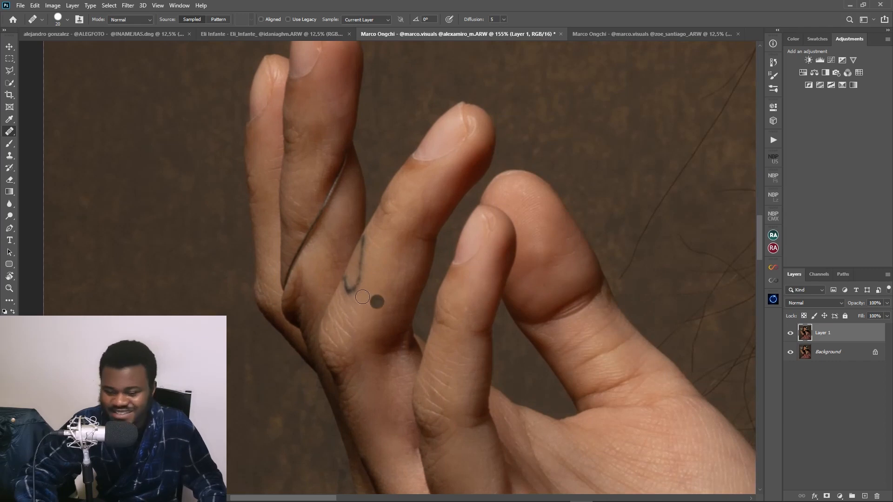
left_click(281, 259, "alt")
mouse_move(282, 275)
left_mouse_down()
mouse_move(282, 289)
mouse_move(307, 242)
left_mouse_up()
left_click(298, 268, "alt")
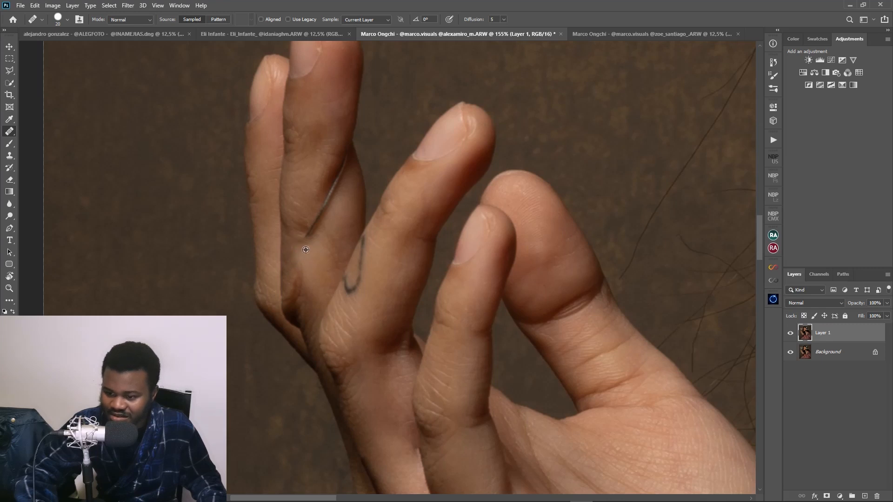
left_click_drag(307, 236, 322, 223)
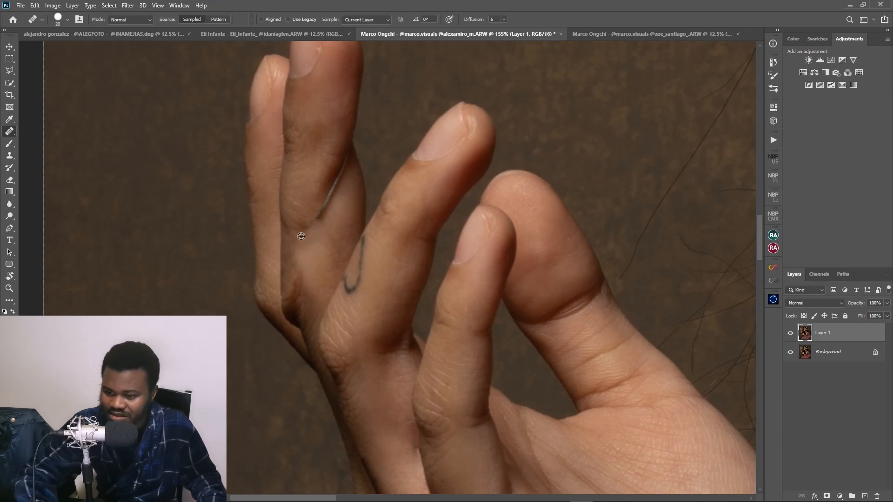
- Heal the upper part of the diagonal wire up to the tall finger's edge, along with the dark crease it leaves
left_click(311, 204, "alt")
left_click_drag(316, 219, 319, 200)
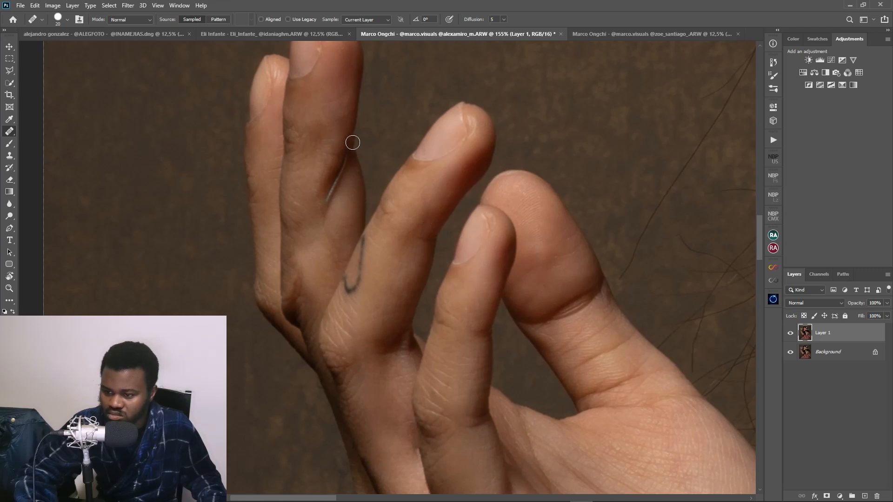
left_click_drag(352, 143, 332, 196)
left_click_drag(326, 207, 325, 219)
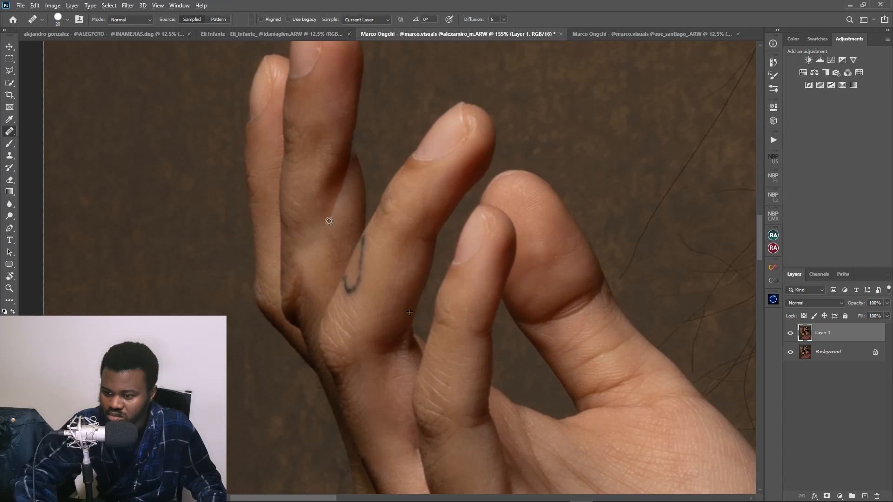
left_click(353, 178, "alt")
mouse_move(346, 152)
left_mouse_down()
mouse_move(330, 207)
mouse_move(331, 165)
mouse_move(326, 211)
left_mouse_up()
left_click(344, 197, "alt")
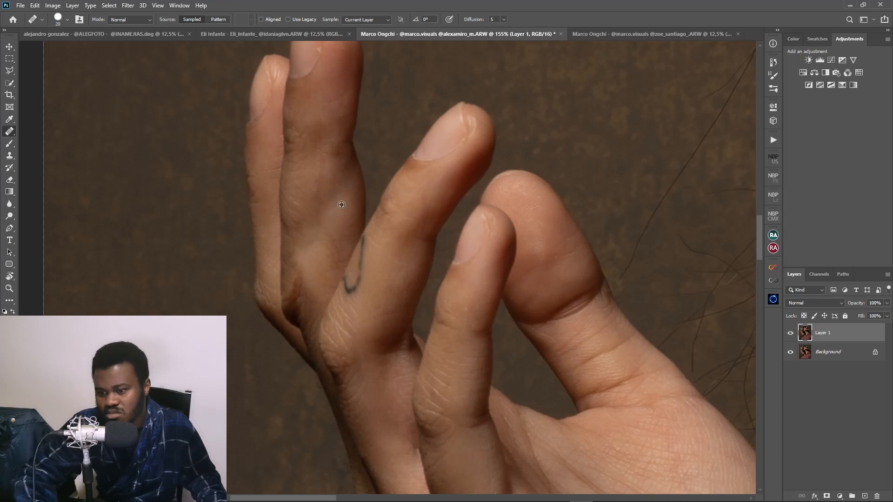
left_click_drag(312, 171, 315, 199)
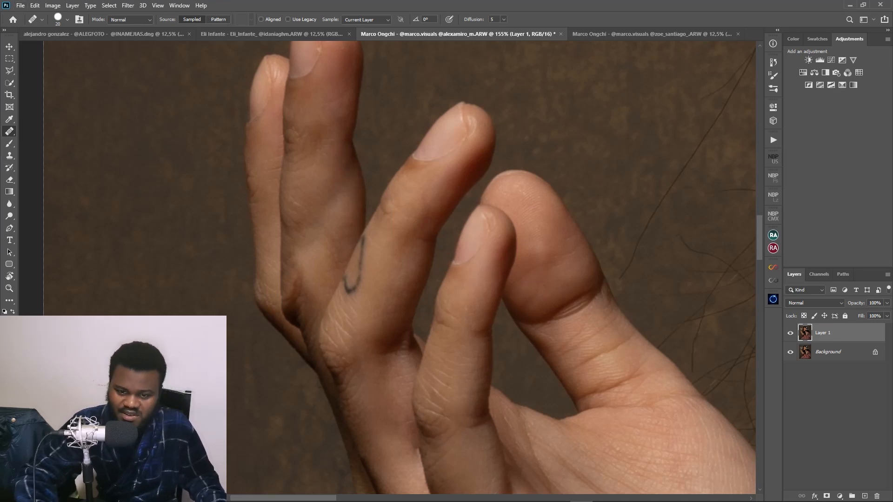
- Blend the healed skin along the middle of the tall finger with the Clone Stamp, sampling repeatedly from surrounding skin
left_click(10, 144)
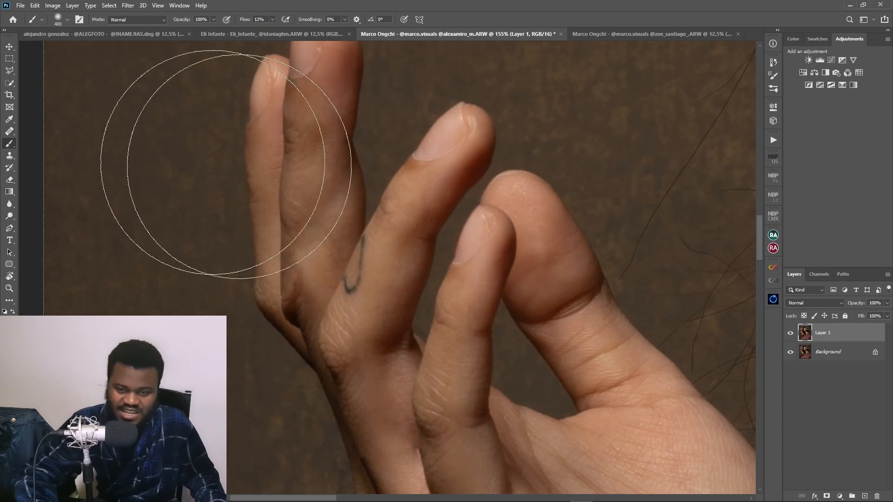
left_click(10, 157)
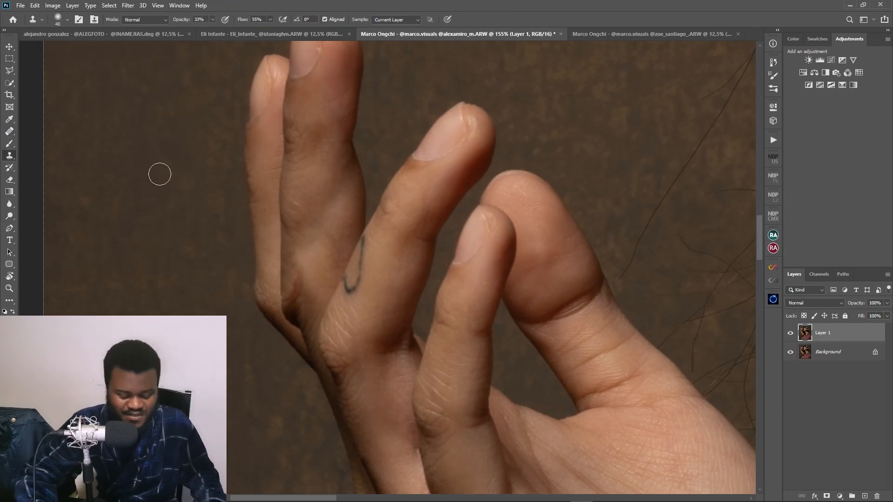
left_click(335, 167, "alt")
mouse_move(339, 192)
left_mouse_down()
mouse_move(306, 227)
mouse_move(340, 216)
left_mouse_up()
left_click(308, 187, "alt")
left_click(337, 231, "alt")
left_click(326, 242, "alt")
left_click_drag(314, 260, 308, 235)
left_click(337, 217, "alt")
left_click(339, 182, "alt")
left_click_drag(339, 190, 334, 198)
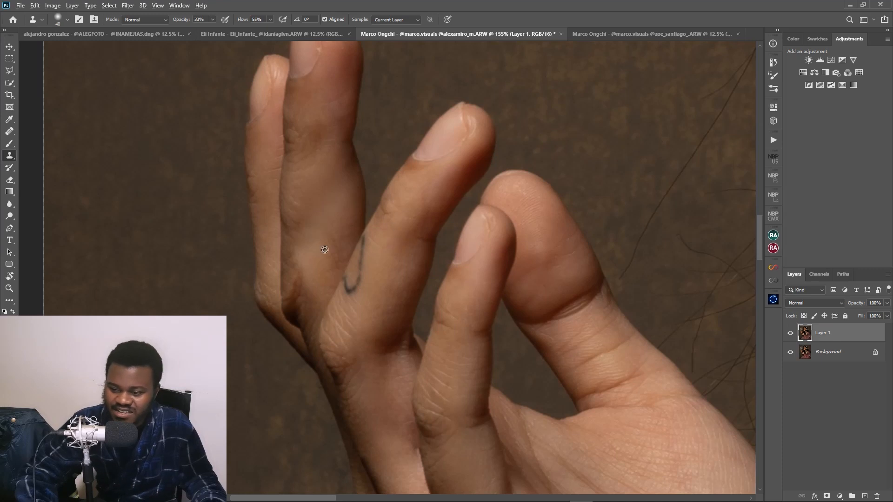
scroll(419, 218, "down", 3)
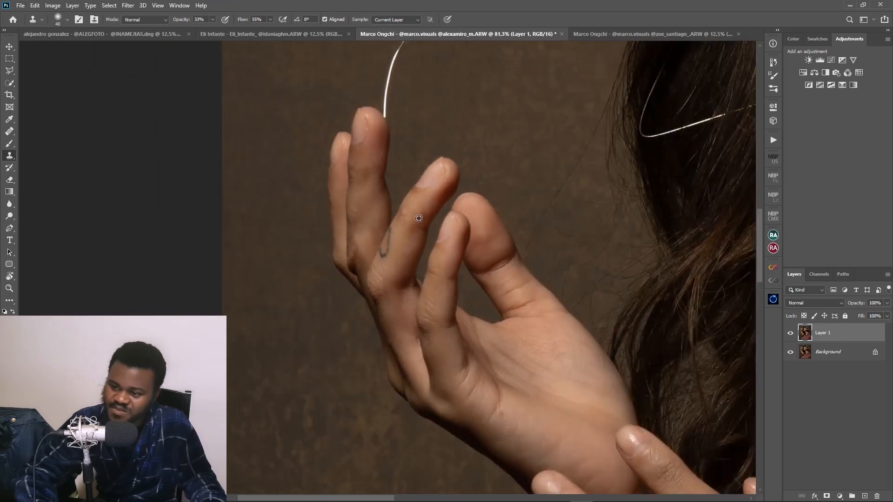
scroll(354, 201, "up", 3)
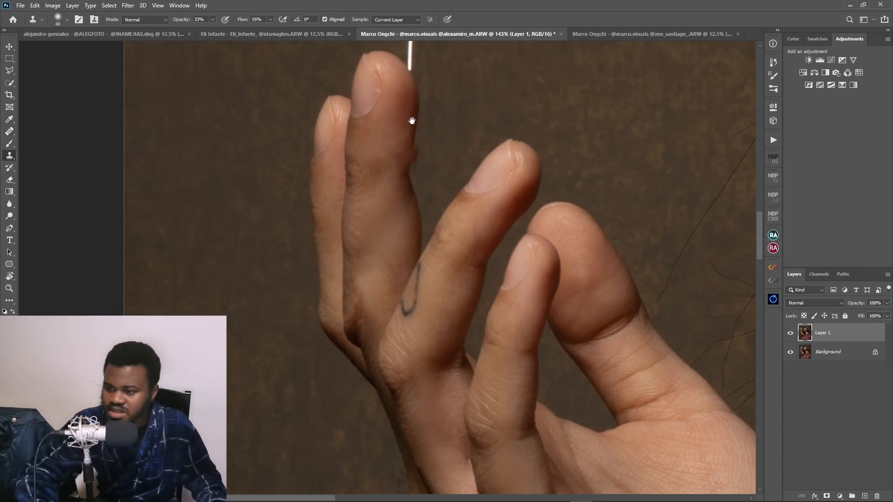
- Heal the lower part of the white wire above the tall fingertip with the Healing Brush, using the nearby background
left_click_drag(408, 120, 398, 313)
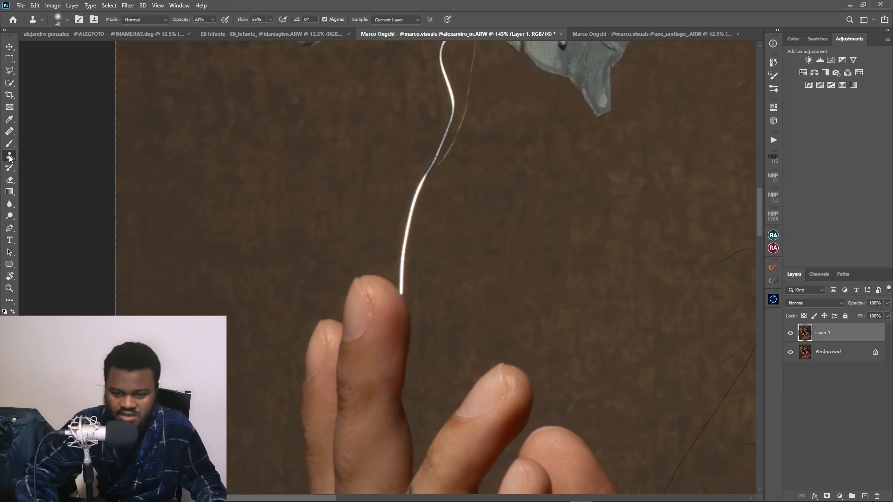
left_click(10, 133)
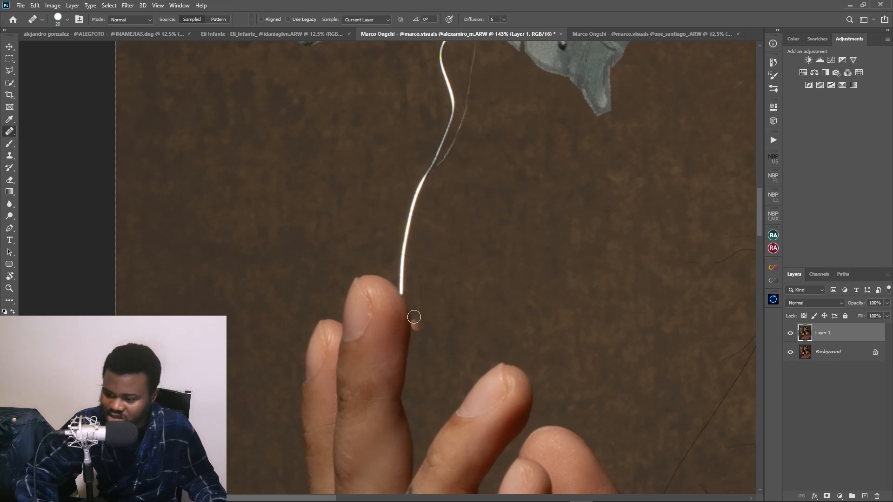
left_click_drag(402, 294, 404, 245)
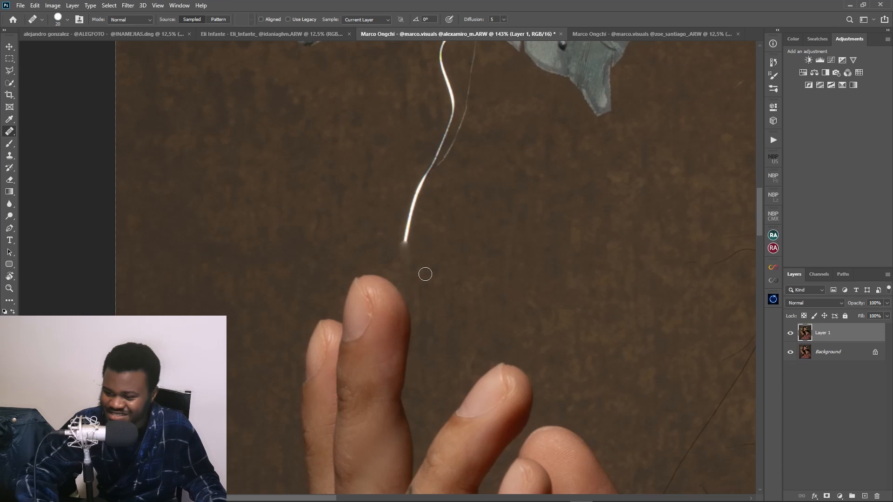
left_click_drag(411, 244, 418, 197)
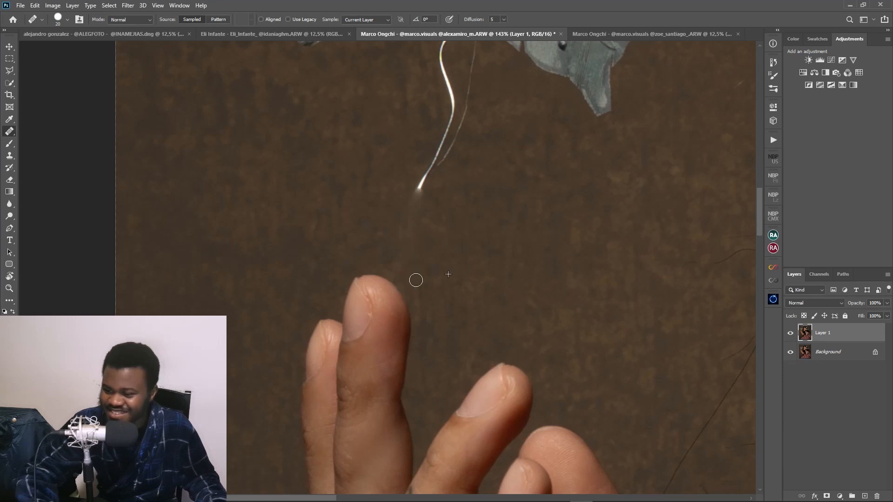
- Heal the thin thread and the rest of the white wire hanging below the floating butterfly, sampling the brown background
left_click_drag(420, 266, 304, 226)
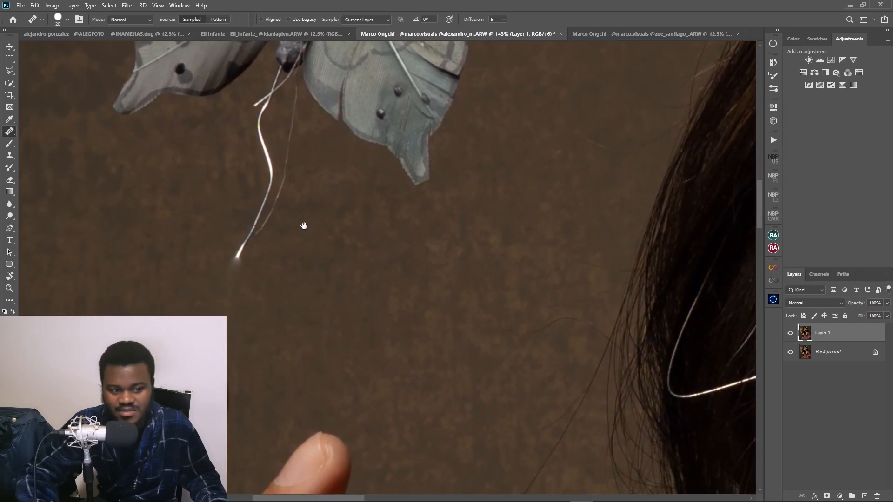
left_click(314, 124, "alt")
left_click_drag(297, 99, 266, 230)
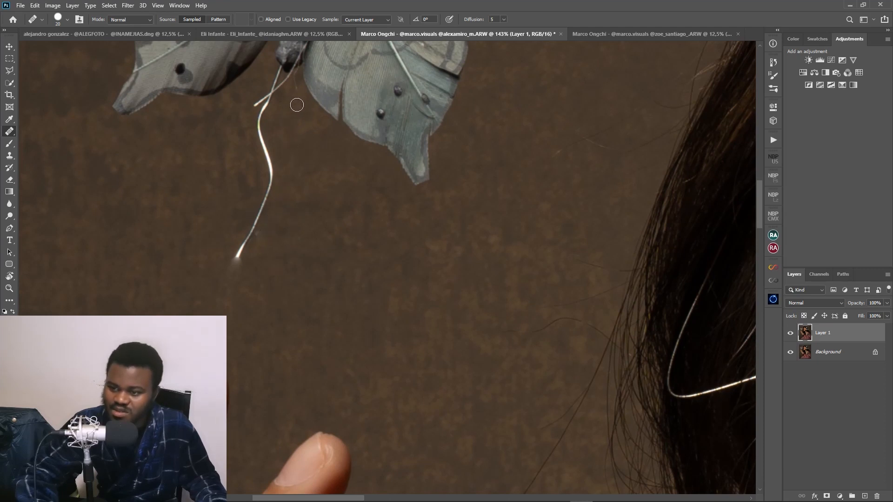
mouse_move(277, 83)
left_mouse_down()
mouse_move(269, 113)
mouse_move(257, 99)
mouse_move(276, 125)
mouse_move(252, 92)
mouse_move(274, 185)
mouse_move(252, 213)
mouse_move(249, 231)
mouse_move(263, 209)
mouse_move(229, 263)
mouse_move(251, 237)
mouse_move(238, 262)
left_mouse_up()
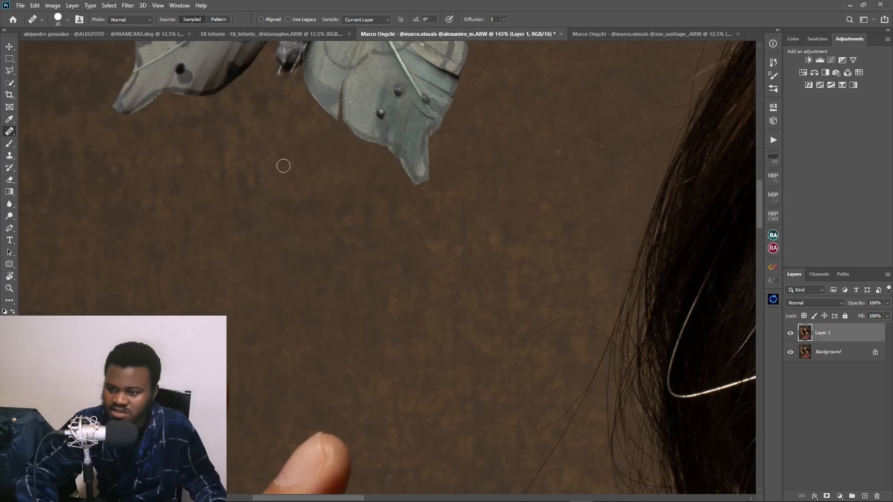
- Toggle the visibility of Layer 1 to compare the butterfly and raised hand before and after the wire removal
left_click_drag(281, 179, 301, 432)
scroll(383, 332, "down", 5)
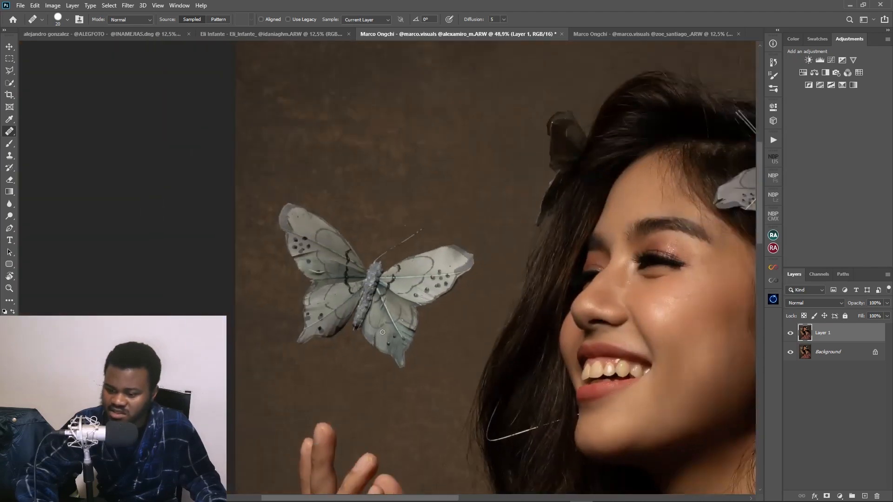
left_click_drag(398, 360, 402, 225)
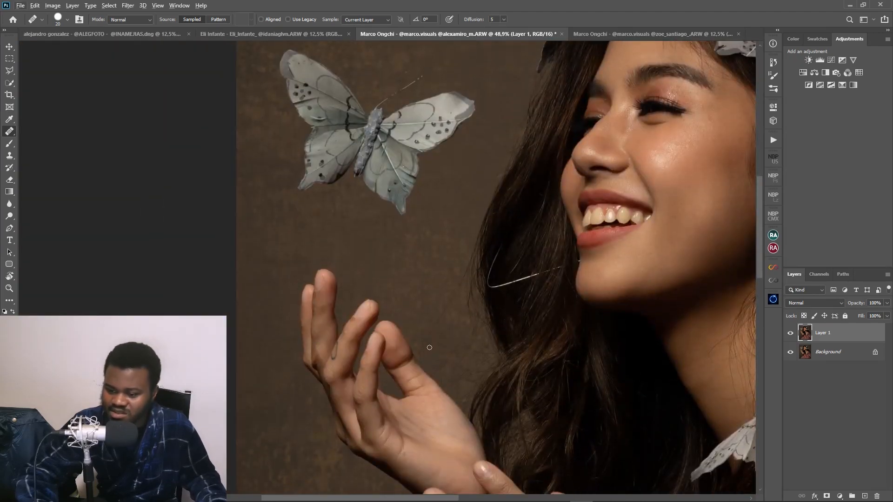
left_click(791, 334)
left_click(791, 334)
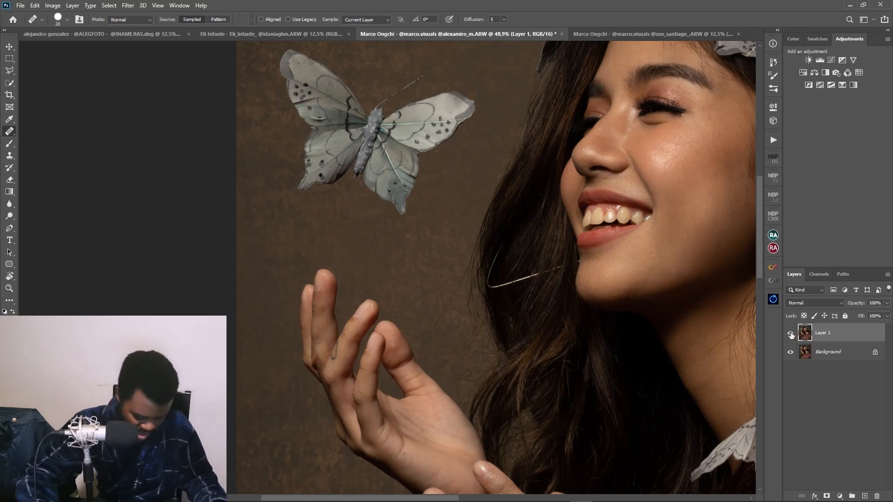
left_click(790, 334)
left_click(790, 334)
- Heal the curved, shiny wire running through the dark hair beside the mouth, sampling nearby hair
scroll(595, 247, "down", 3)
left_click_drag(611, 303, 447, 328)
scroll(335, 363, "up", 5)
scroll(302, 387, "up", 3)
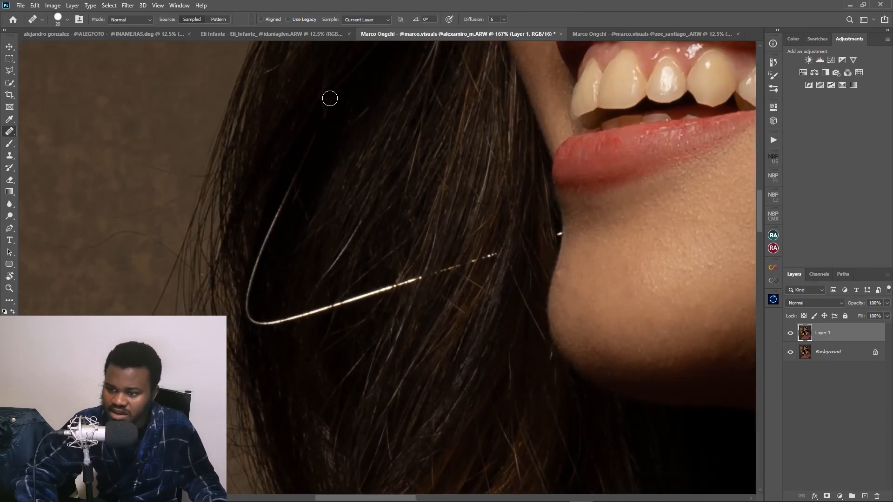
mouse_move(291, 175)
left_mouse_down()
mouse_move(249, 293)
mouse_move(249, 324)
mouse_move(252, 316)
mouse_move(272, 325)
mouse_move(437, 282)
left_mouse_up()
left_click(249, 337, "alt")
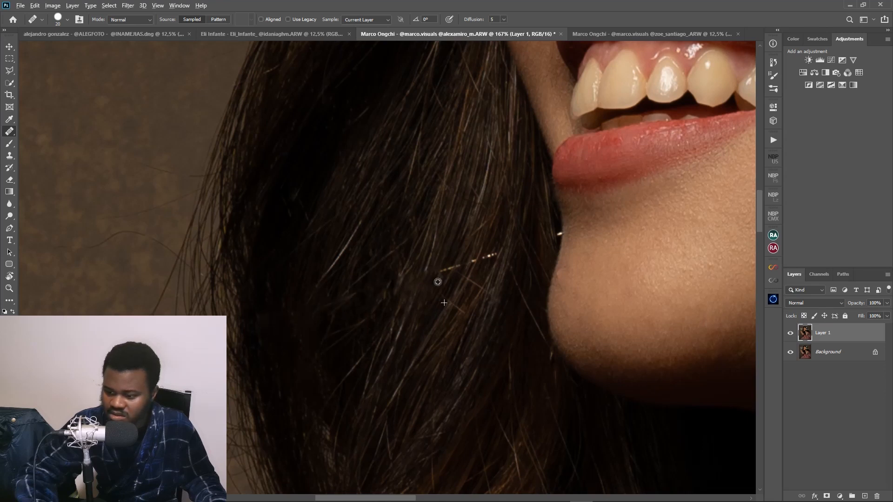
mouse_move(501, 247)
left_mouse_down()
mouse_move(468, 275)
mouse_move(433, 273)
left_mouse_up()
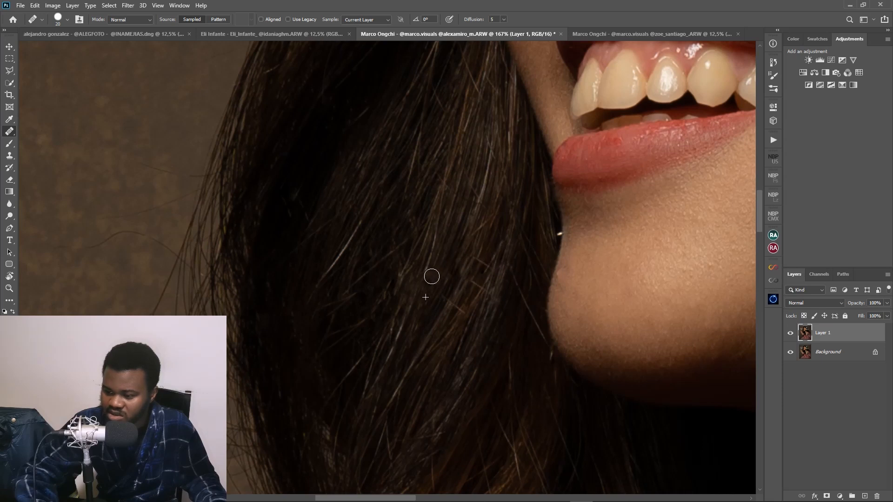
- Reduce the Healing Brush to 9 px and heal the bright wire remnant at the edge of the face between lip and chin
scroll(606, 233, "up", 5)
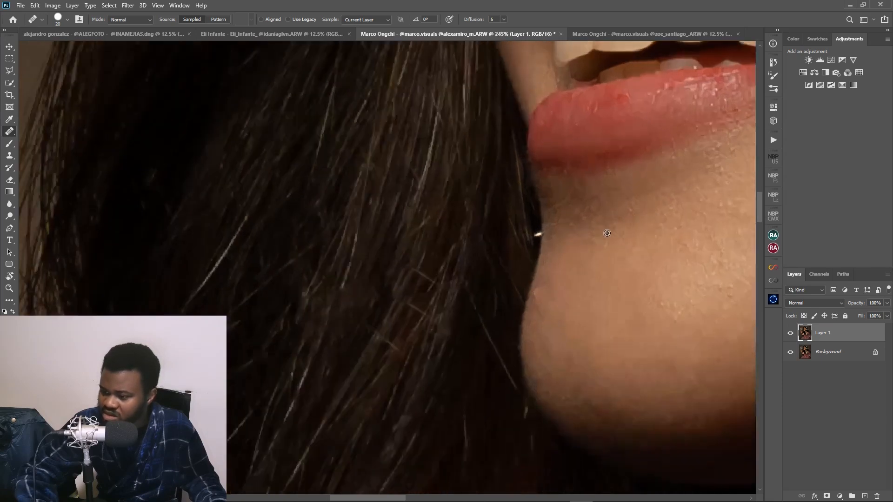
left_click_drag(592, 234, 448, 163)
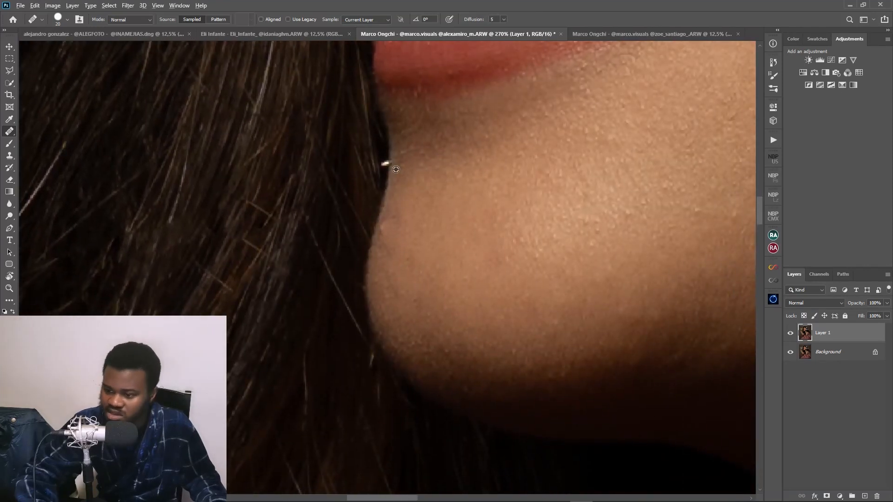
scroll(401, 169, "up", 3)
key("bracketleft")
key("bracketleft")
key("bracketleft")
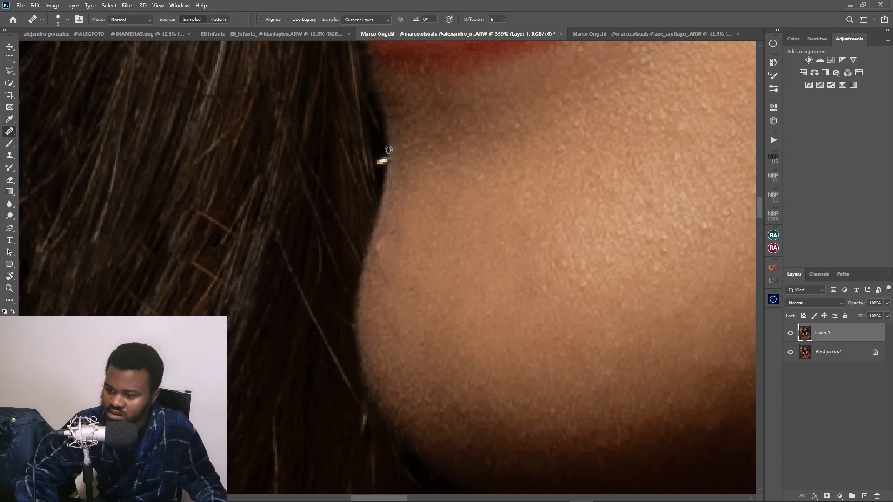
left_click(385, 139, "alt")
left_click(385, 157)
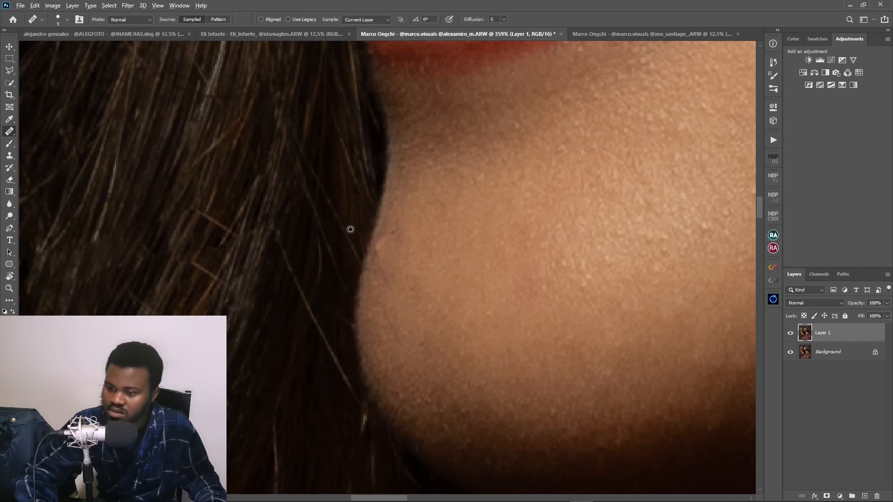
- Toggle the visibility of Layer 1 to compare the hair and chin before and after, and review the whole portrait
scroll(349, 228, "down", 5)
left_click_drag(332, 216, 324, 239)
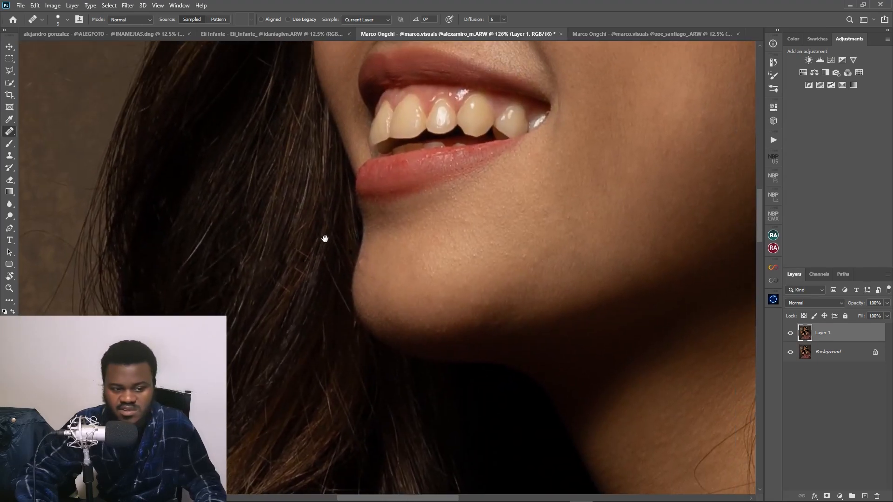
left_click(790, 333)
left_click(790, 332)
left_click(790, 332)
left_click(790, 333)
scroll(493, 284, "down", 6)
left_click_drag(494, 284, 385, 158)
left_click_drag(386, 411, 392, 291)
scroll(393, 288, "down", 6)
scroll(393, 288, "down", 1)
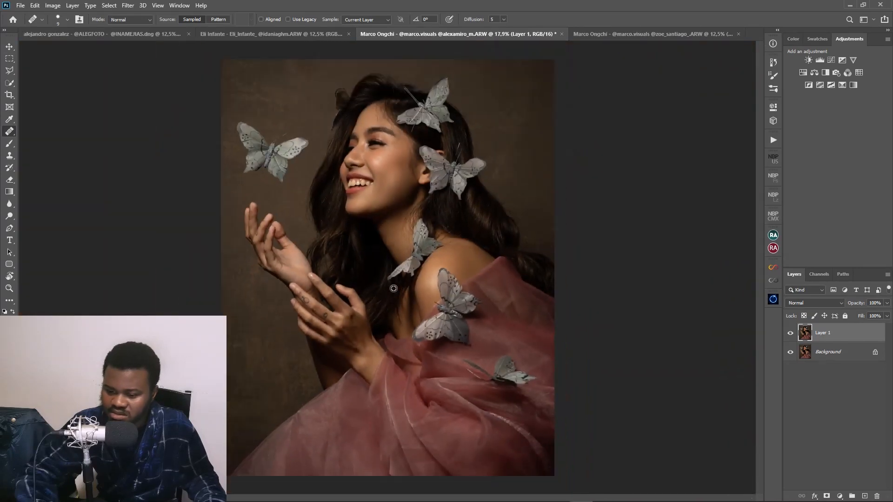
- Apply a frequency separation with NBP Freqsep Control, using the Super Surface Blur preset S/6/10, and close its controls
scroll(395, 223, "up", 4)
left_click_drag(357, 149, 360, 260)
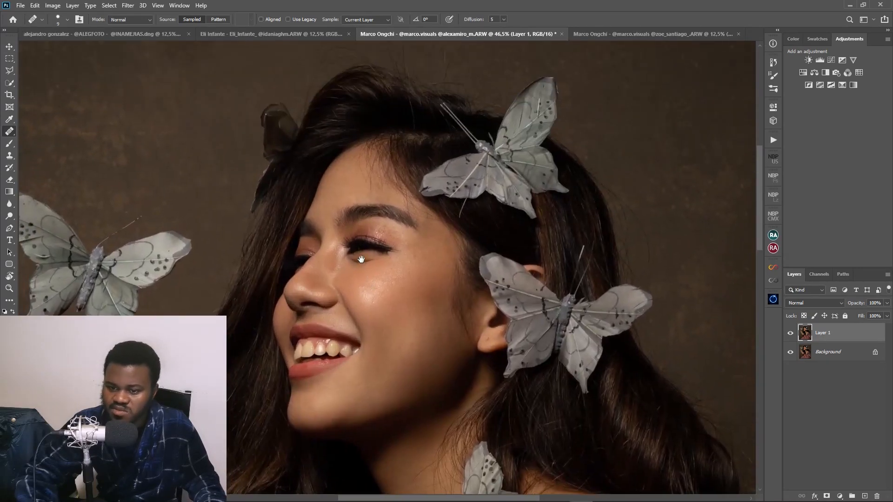
scroll(427, 267, "up", 2)
left_click_drag(340, 274, 382, 246)
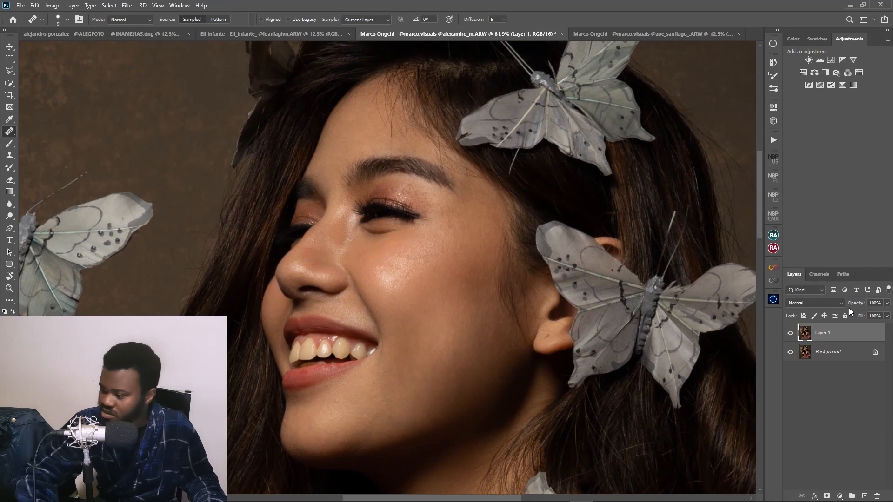
left_click(772, 180)
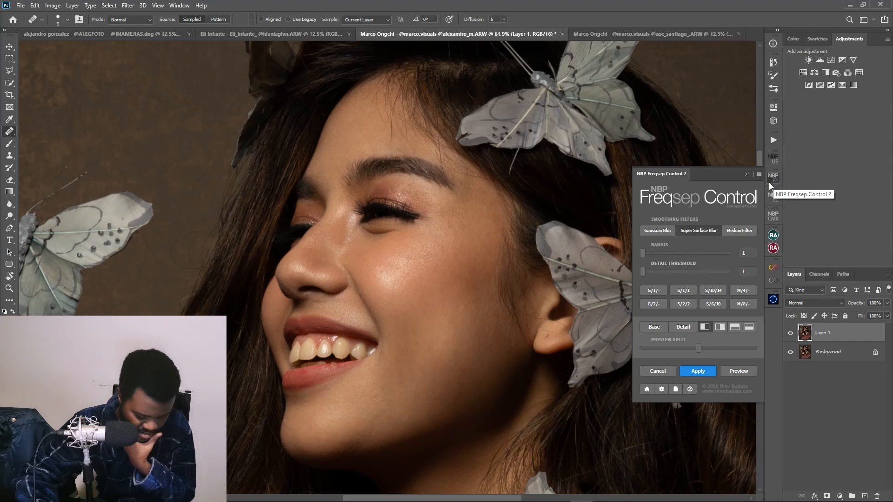
left_click(715, 303)
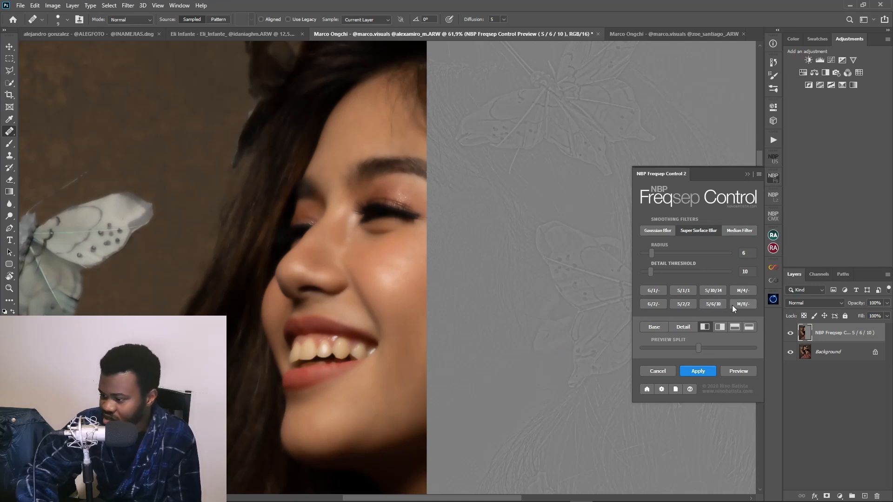
left_click(705, 370)
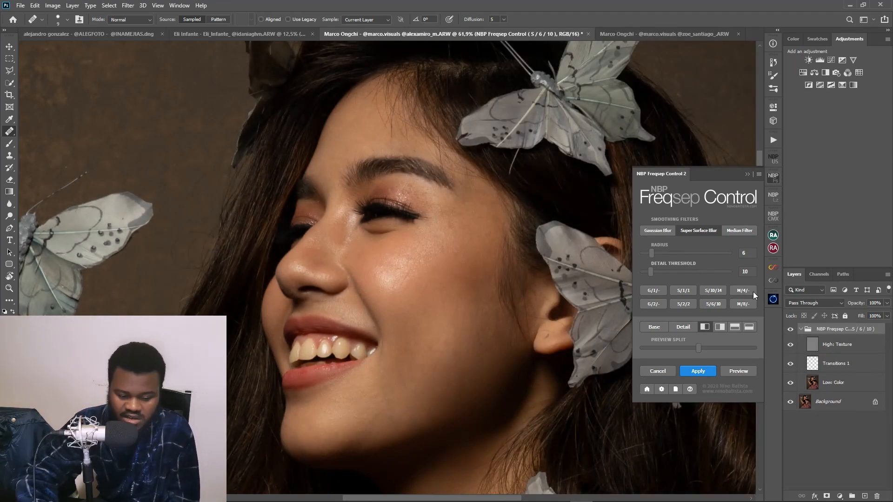
left_click(749, 175)
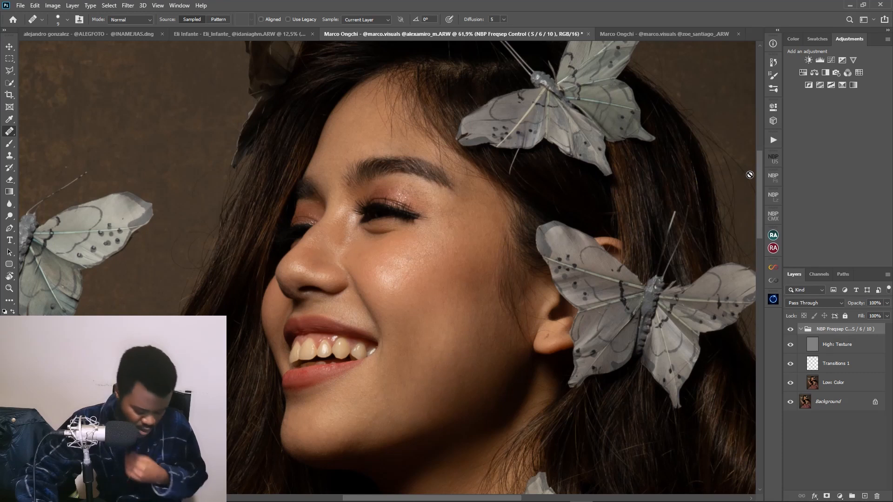
- Select the Transitions 1 layer and set up the Brush tool with a 5% flow
left_click(835, 363)
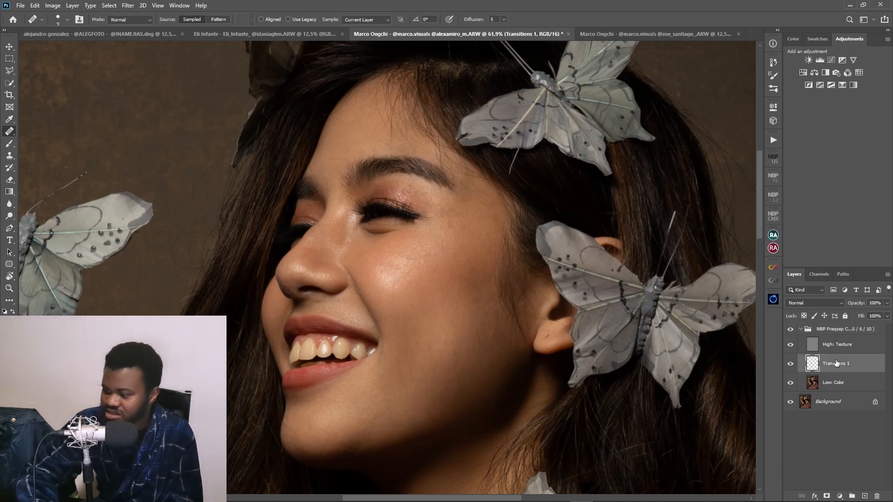
left_click(9, 145)
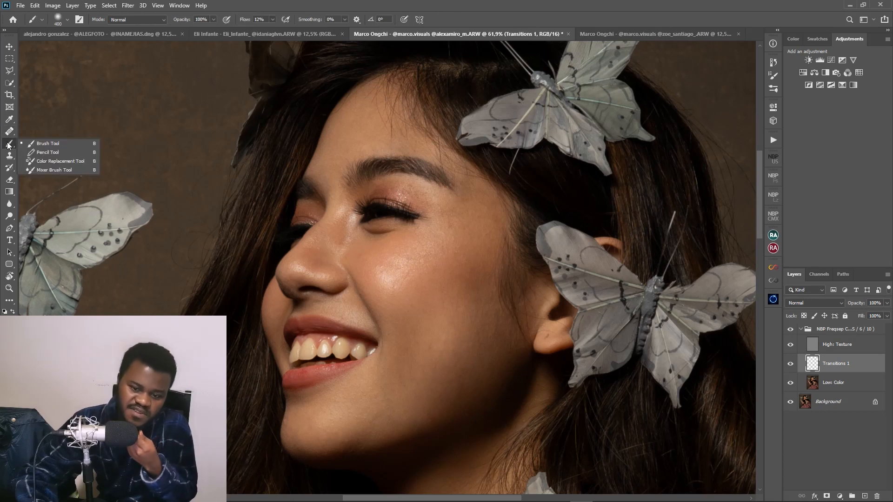
left_click(44, 143)
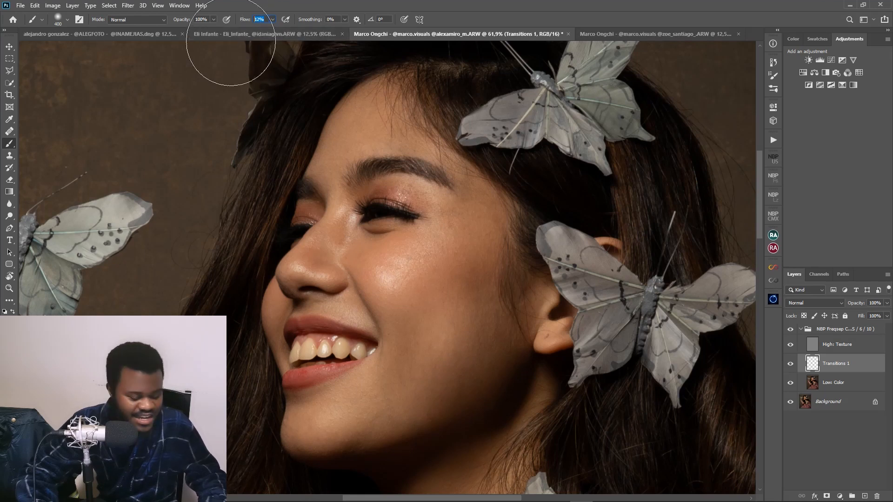
type("5")
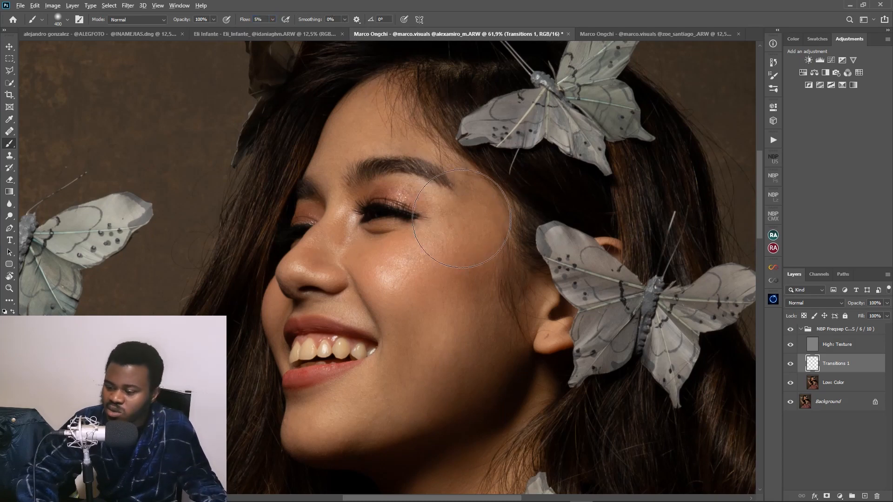
- Reduce the brush to 175 px and blend the forehead's tonal transitions with a skin tone sampled from the forehead
scroll(462, 219, "up", 1)
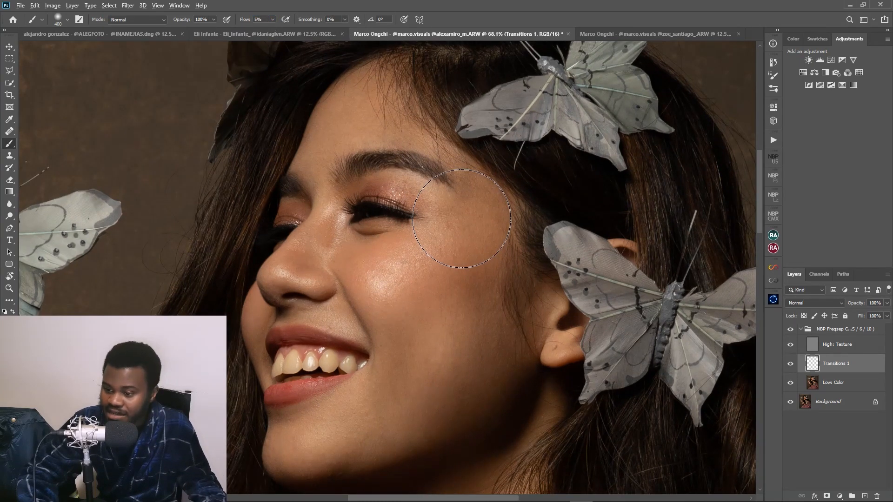
scroll(462, 218, "down", 1)
scroll(462, 218, "up", 2)
key("bracketleft")
key("bracketleft")
key("bracketleft")
key("bracketleft")
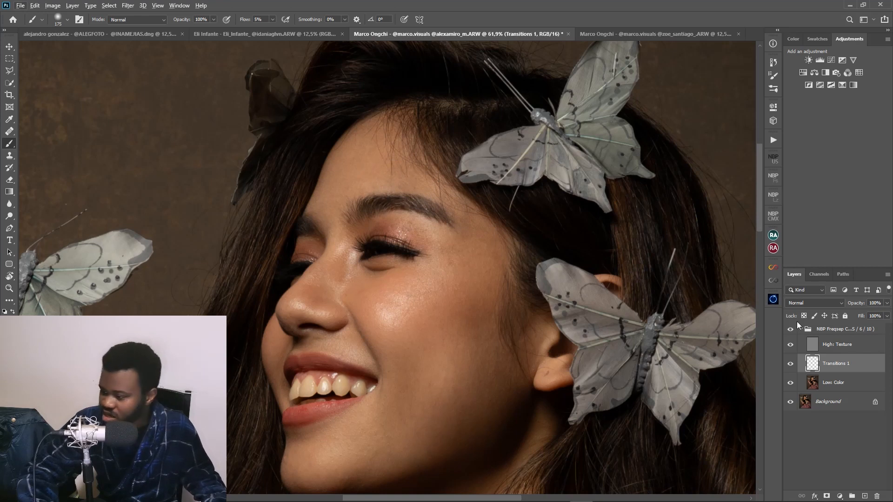
left_click(426, 183, "alt")
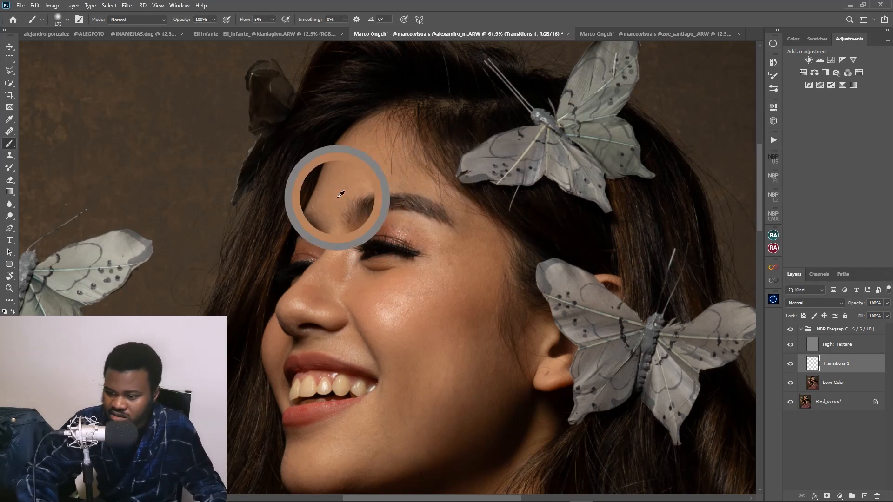
- Reduce the brush to 100 px and even the tones between the eyebrows and along the nose with sampled skin colours
key("bracketleft")
key("bracketleft")
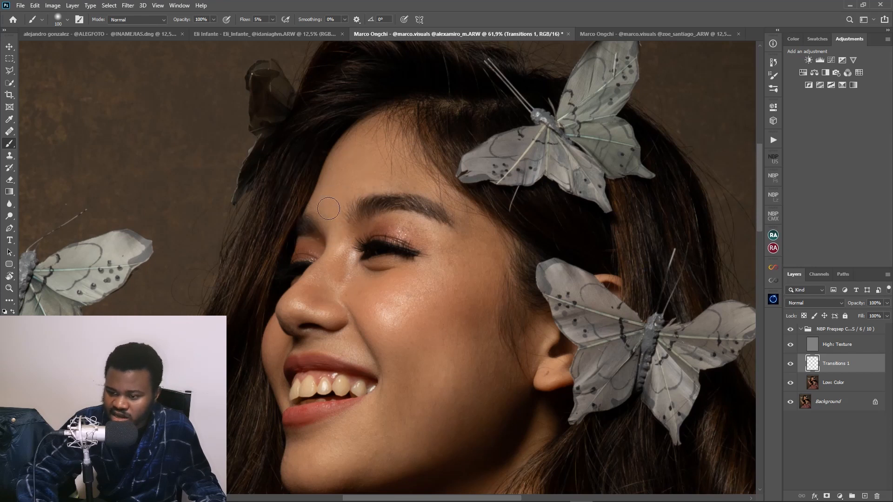
left_click(315, 284, "alt")
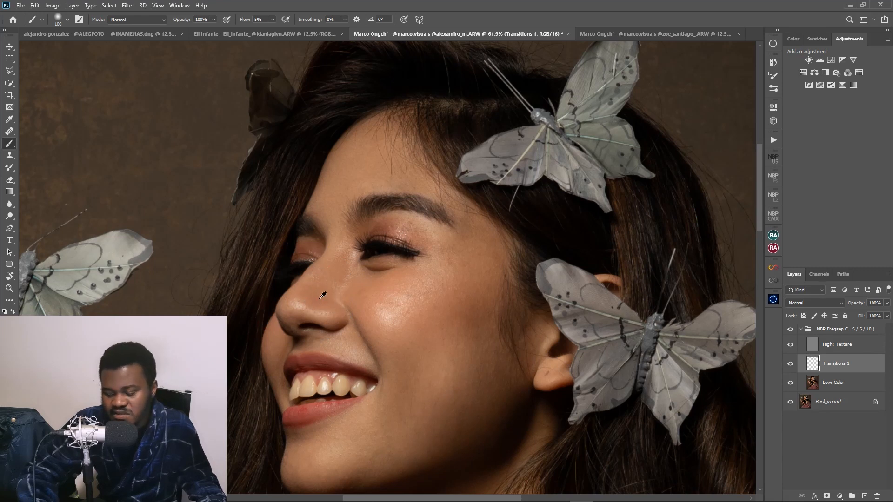
left_click(349, 282, "alt")
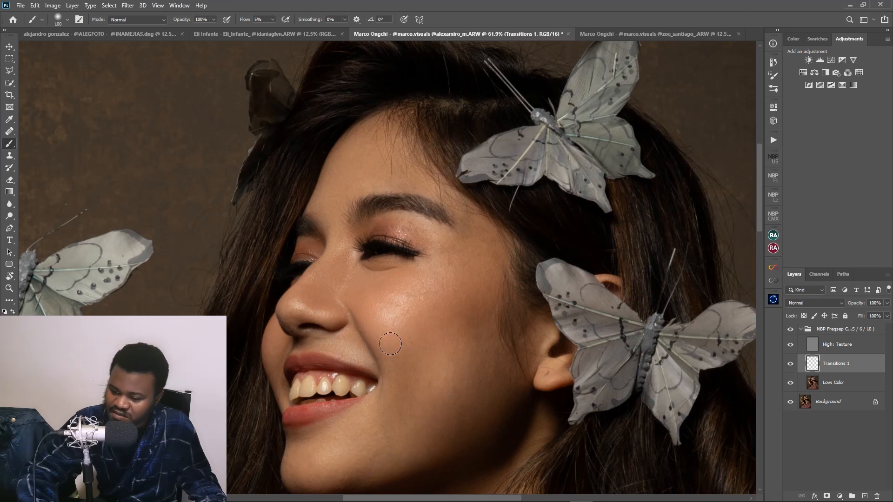
- Enlarge the brush to 175 px and soften the upper cheek and temple with skin tones sampled nearby
key("bracketright")
key("bracketright")
key("bracketright")
left_click(397, 307, "alt")
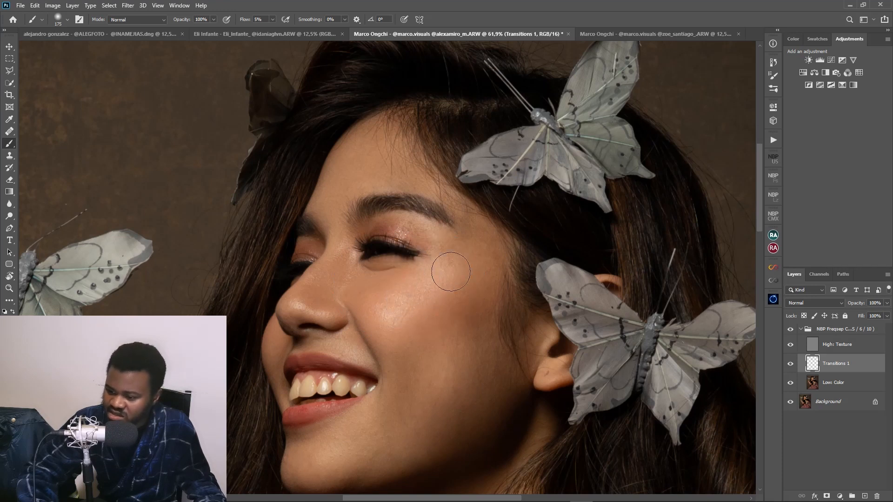
left_click(501, 274, "alt")
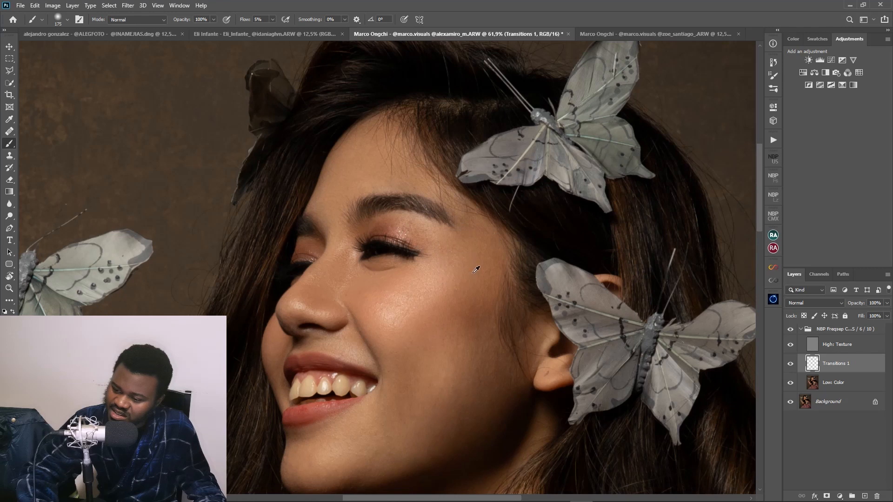
left_click(465, 298, "alt")
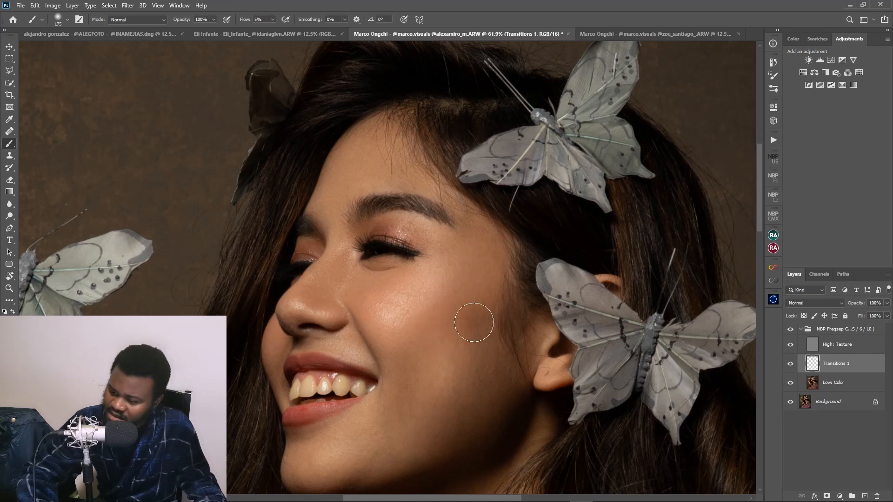
- Paint sampled skin tones over the lower cheek, chin and jaw to smooth the shift from light to shadow
mouse_move(473, 336)
left_mouse_down()
mouse_move(472, 345)
mouse_move(429, 361)
mouse_move(485, 347)
mouse_move(462, 353)
mouse_move(431, 426)
mouse_move(515, 348)
mouse_move(433, 402)
mouse_move(437, 366)
mouse_move(415, 392)
mouse_move(451, 339)
mouse_move(391, 420)
mouse_move(415, 391)
left_mouse_up()
left_click(362, 419, "alt")
mouse_move(332, 447)
left_mouse_down()
mouse_move(387, 425)
mouse_move(422, 393)
left_mouse_up()
mouse_move(435, 428)
left_mouse_down()
mouse_move(451, 409)
mouse_move(389, 424)
mouse_move(440, 382)
mouse_move(429, 373)
mouse_move(437, 355)
mouse_move(469, 370)
mouse_move(421, 429)
mouse_move(502, 404)
mouse_move(418, 411)
left_mouse_up()
mouse_move(418, 368)
left_mouse_down()
mouse_move(402, 408)
mouse_move(418, 408)
mouse_move(417, 393)
left_mouse_up()
left_click(481, 382, "alt")
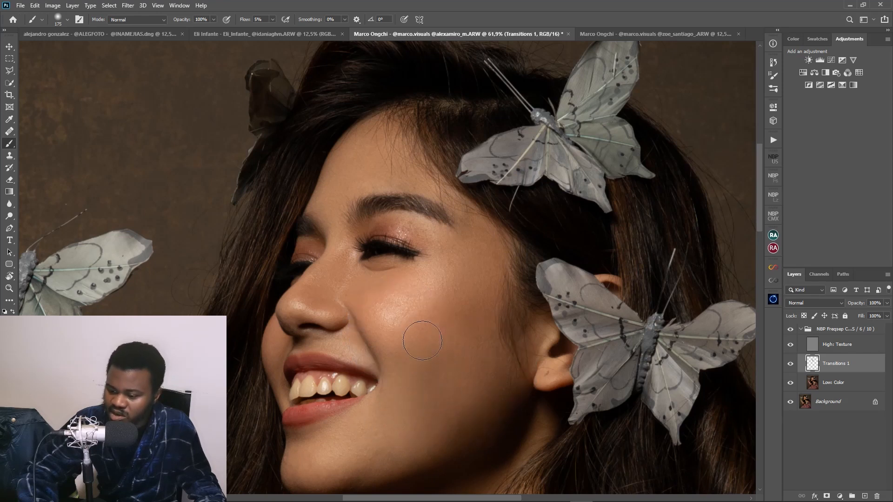
left_click(484, 299, "alt")
- Even the skin around the nostril and above the upper lip with a 100 px brush and sampled tones
scroll(453, 347, "down", 2)
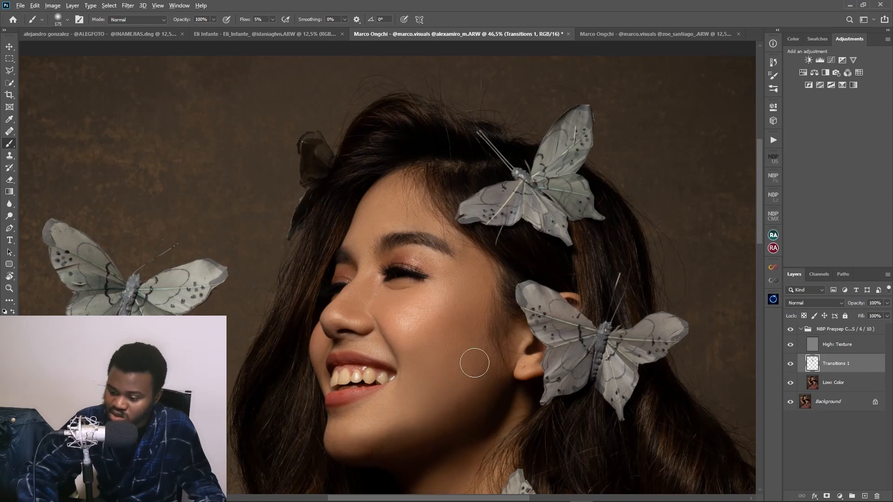
scroll(417, 347, "up", 3)
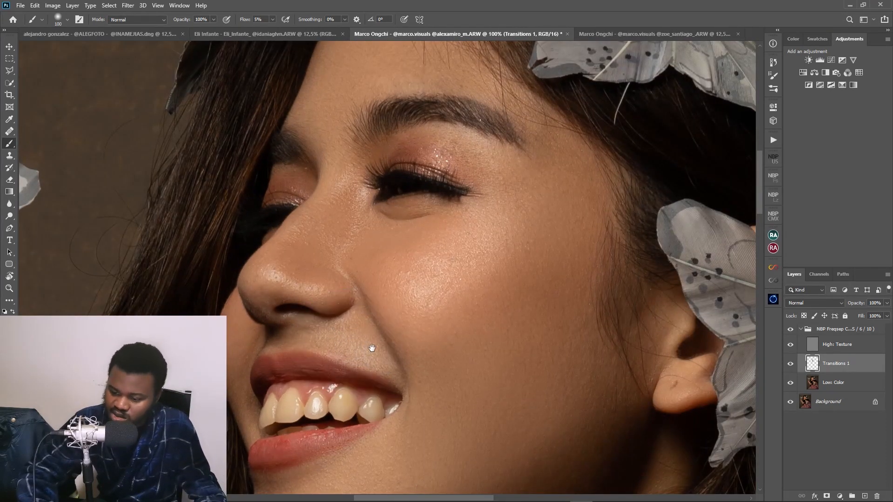
left_click_drag(371, 347, 422, 356)
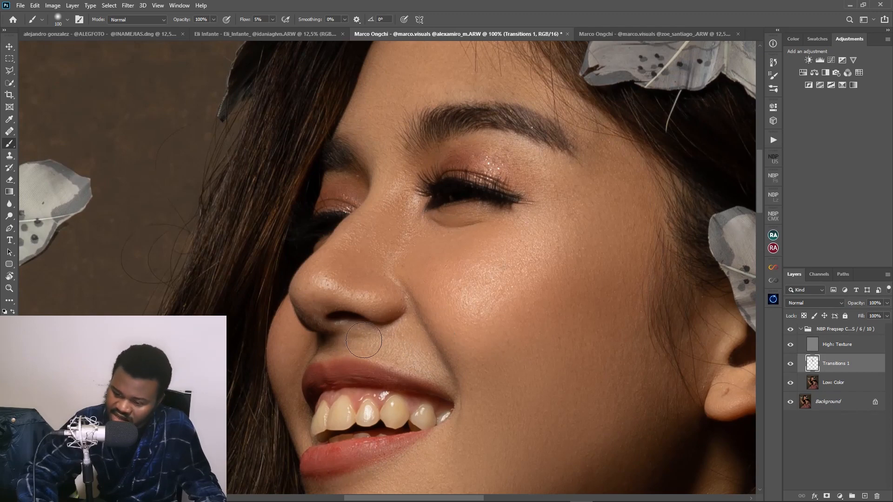
left_click(388, 284, "alt")
left_click(381, 302, "alt")
left_click_drag(393, 303, 395, 313)
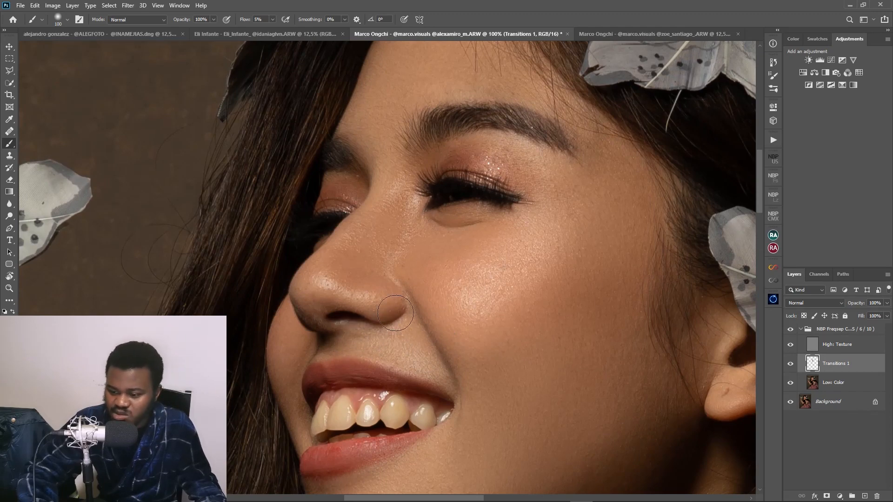
left_click(278, 360, "alt")
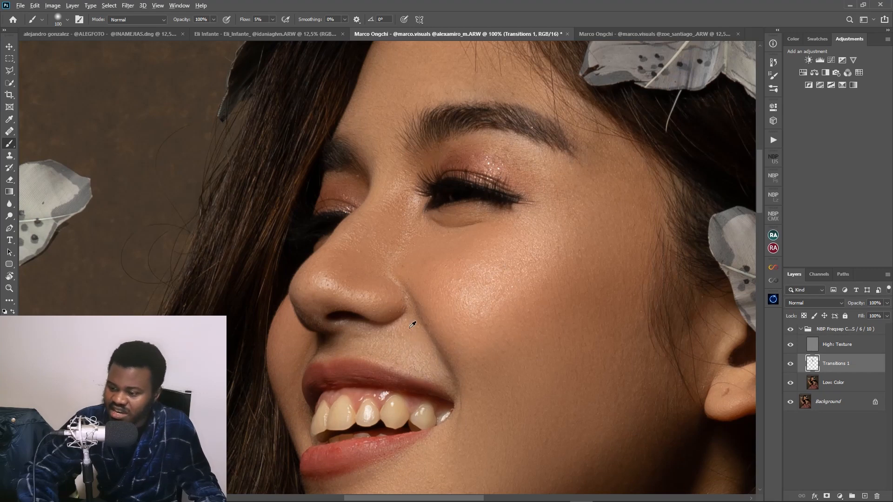
- Enlarge the brush to 175 px and blend the outer cheek and jawline with sampled skin tones
scroll(409, 329, "down", 2)
left_click_drag(516, 340, 505, 303)
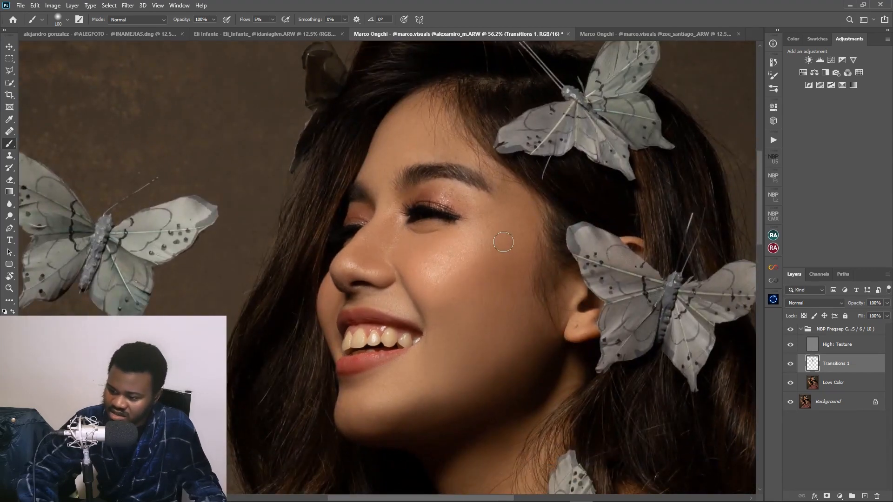
key("bracketright")
key("bracketright")
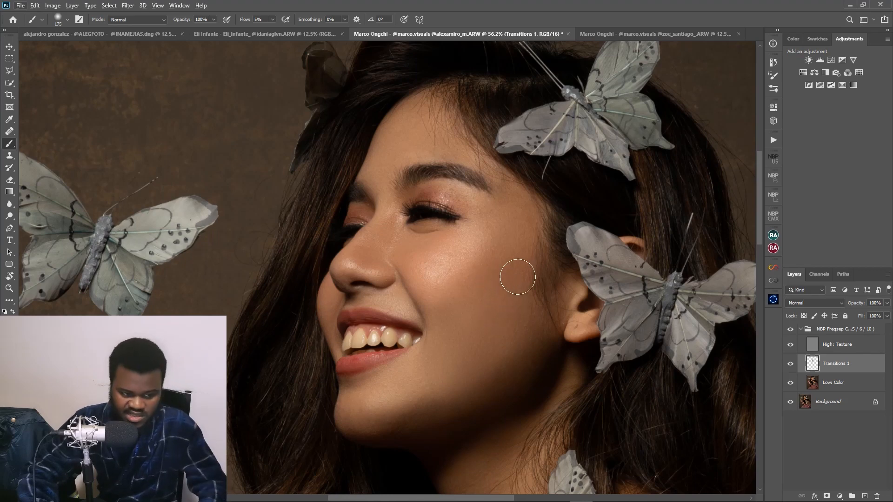
key("bracketright")
scroll(523, 277, "down", 1)
mouse_move(496, 269)
left_mouse_down()
mouse_move(392, 257)
mouse_move(422, 260)
mouse_move(442, 247)
mouse_move(435, 293)
left_mouse_up()
left_click(410, 231, "alt")
left_click(355, 346, "alt")
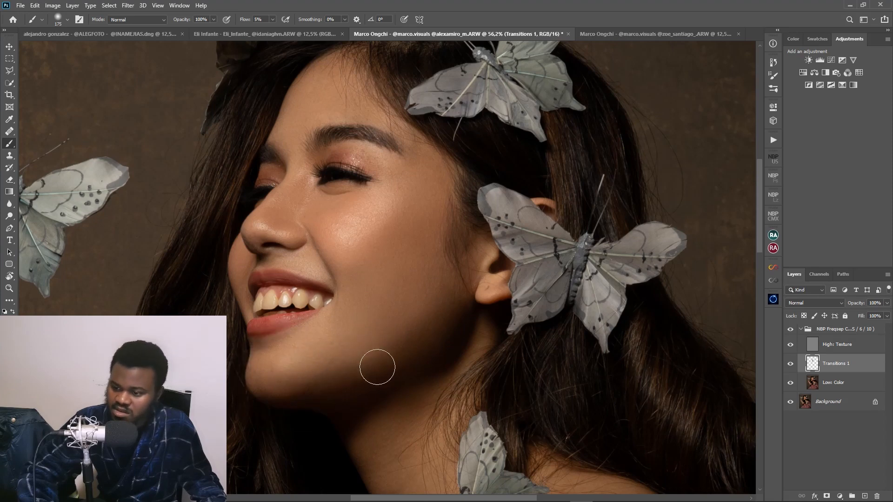
- Enlarge the brush to 250 px and smooth the tonal transitions on the neck below the jaw
scroll(377, 365, "down", 5)
key("bracketright")
key("bracketright")
key("bracketright")
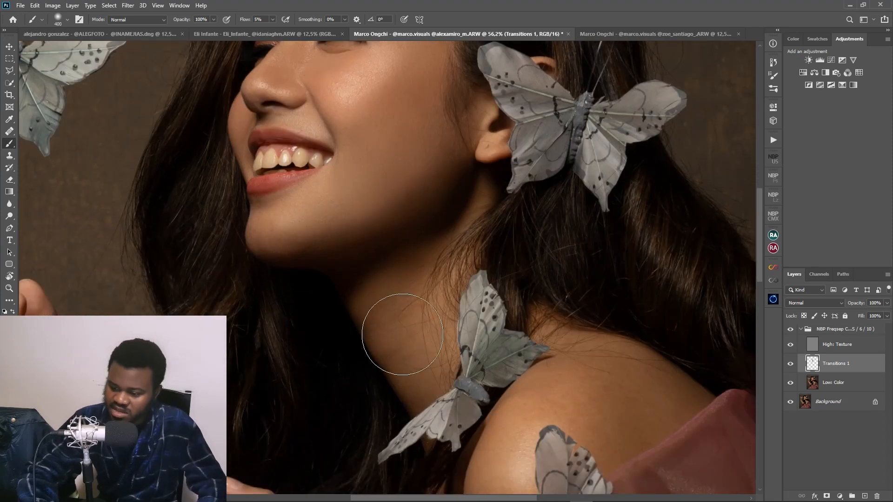
key("bracketleft")
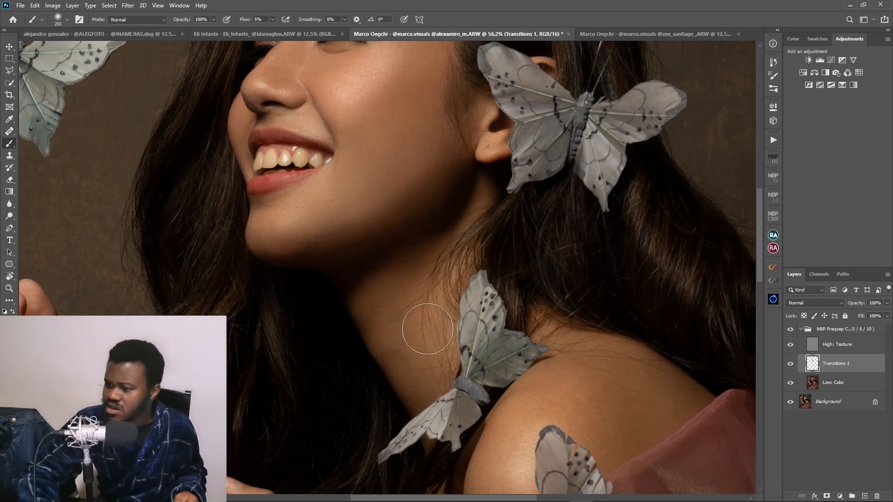
- Even the shoulder and upper arm around the butterflies with a 250 px brush and sampled skin tones
mouse_move(560, 203)
left_mouse_down()
mouse_move(462, 319)
mouse_move(483, 328)
left_mouse_up()
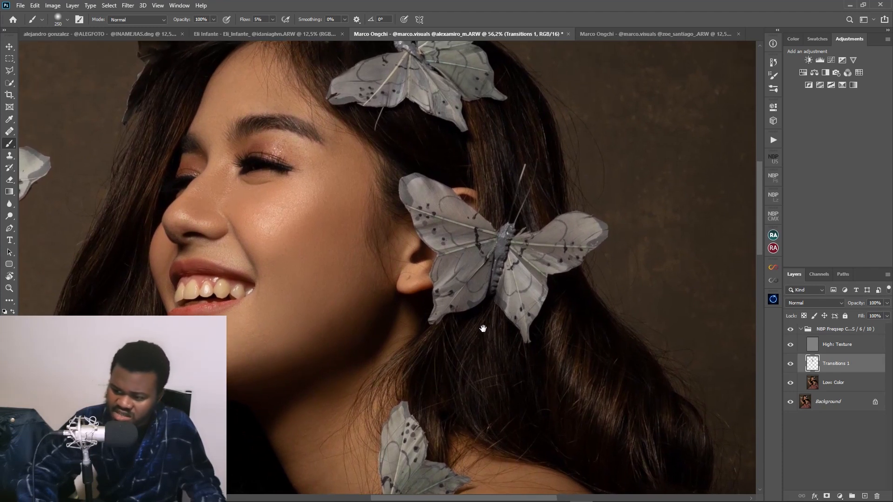
mouse_move(483, 328)
left_mouse_down()
mouse_move(426, 319)
mouse_move(445, 413)
mouse_move(496, 347)
mouse_move(495, 327)
left_mouse_up()
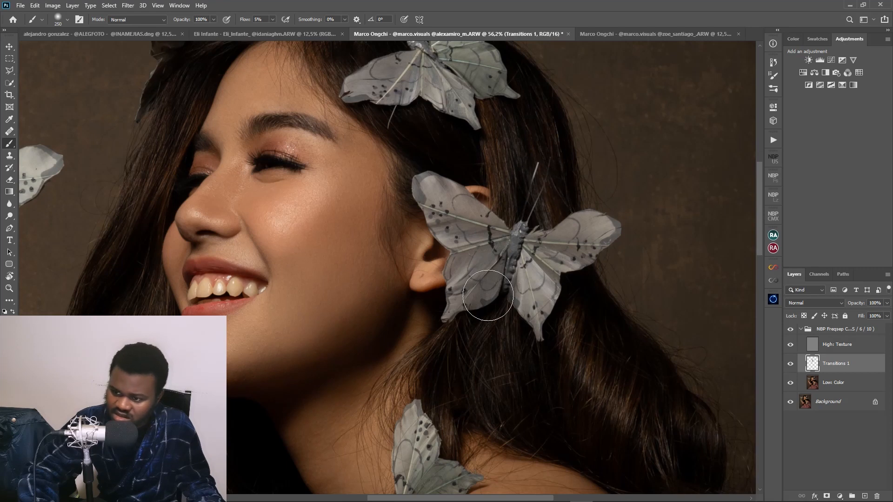
mouse_move(510, 341)
left_mouse_down()
mouse_move(483, 279)
mouse_move(487, 196)
left_mouse_up()
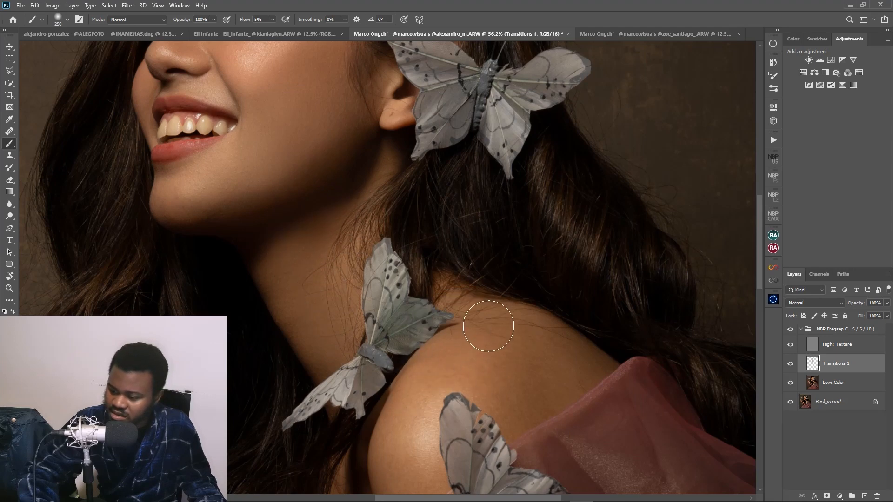
mouse_move(515, 363)
left_mouse_down()
mouse_move(519, 281)
mouse_move(484, 186)
mouse_move(488, 164)
left_mouse_up()
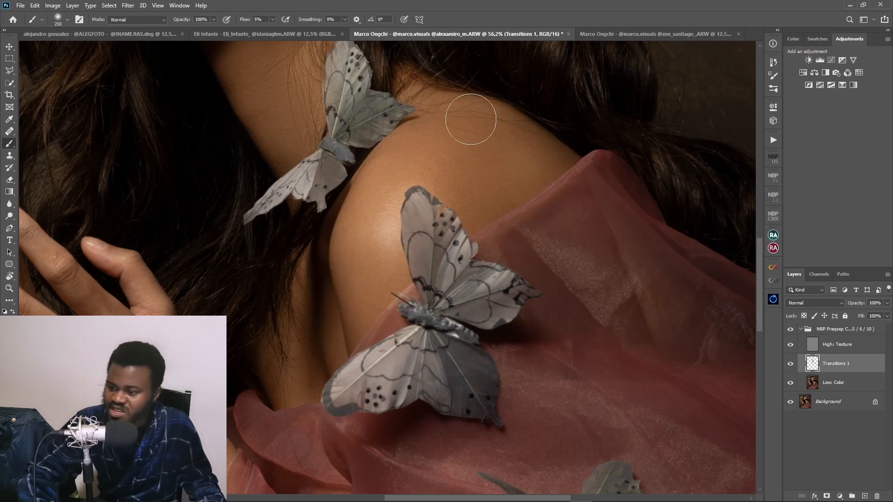
left_click(329, 335, "alt")
mouse_move(342, 341)
left_mouse_down()
mouse_move(326, 323)
mouse_move(335, 303)
mouse_move(297, 387)
mouse_move(297, 328)
mouse_move(314, 264)
left_mouse_up()
scroll(336, 308, "down", 2)
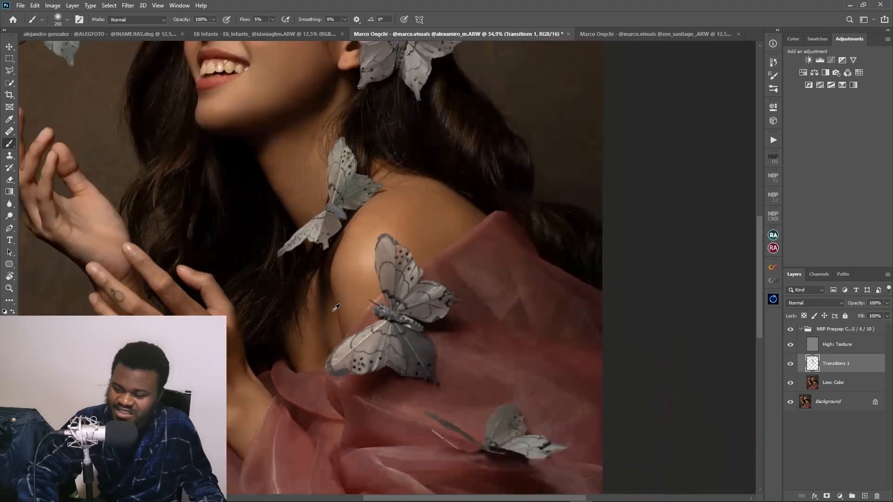
scroll(289, 309, "up", 3)
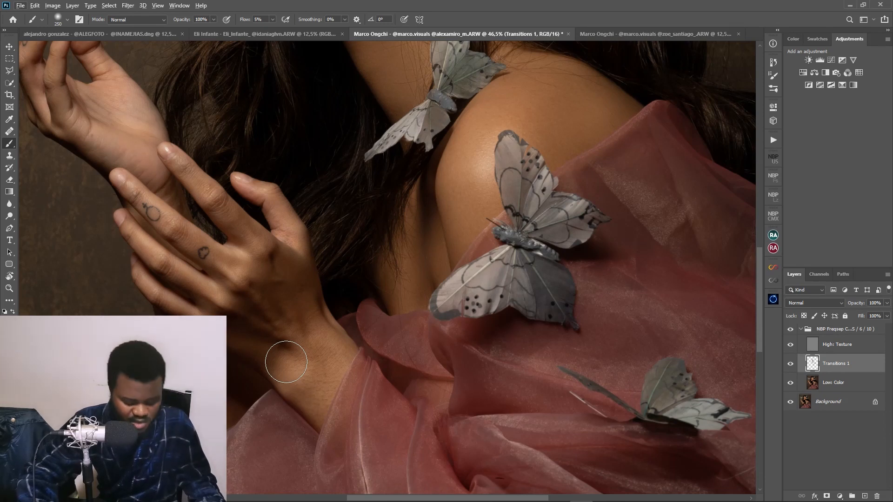
- Try to smooth the back of the front hand with sampled skin tones, using 300 px and 200 px brushes
mouse_move(319, 353)
left_mouse_down()
mouse_move(379, 325)
mouse_move(253, 253)
mouse_move(256, 227)
mouse_move(279, 218)
mouse_move(163, 285)
mouse_move(171, 253)
mouse_move(156, 321)
mouse_move(259, 259)
mouse_move(409, 293)
left_mouse_up()
key("bracketright")
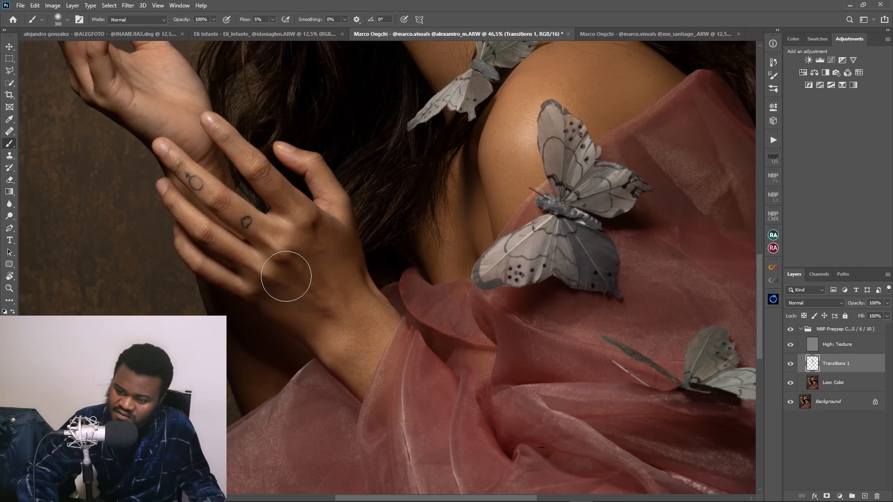
left_click(354, 329, "alt")
left_click(274, 281, "alt")
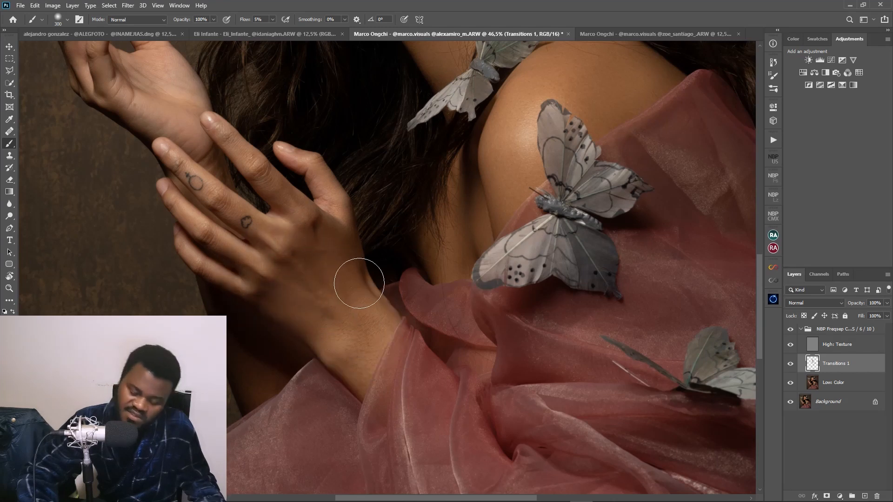
key("bracketleft")
key("bracketleft")
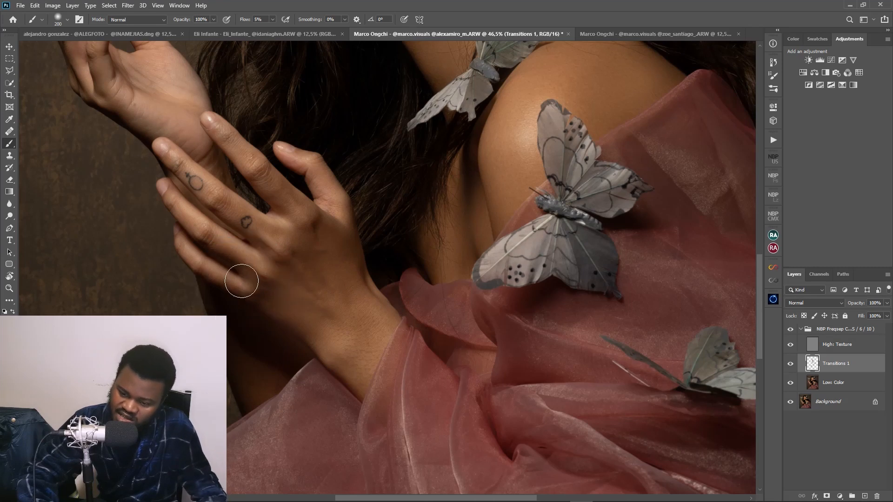
key("ctrl+alt+z")
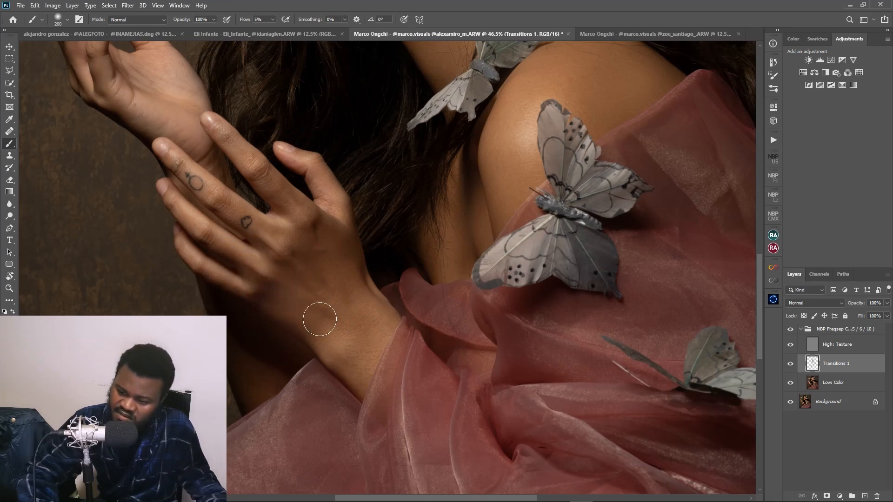
left_click(292, 319, "alt")
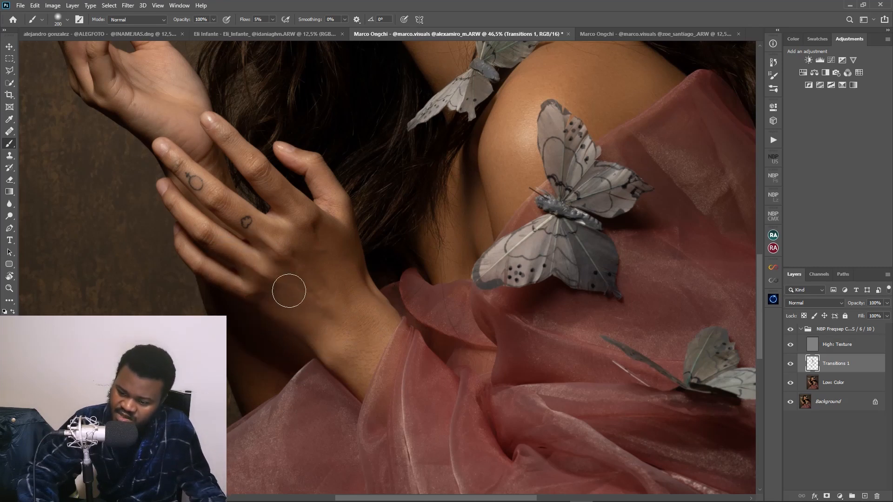
- Undo the recent brush strokes on the back of the hand
key("ctrl+z")
key("ctrl+z")
key("ctrl+z")
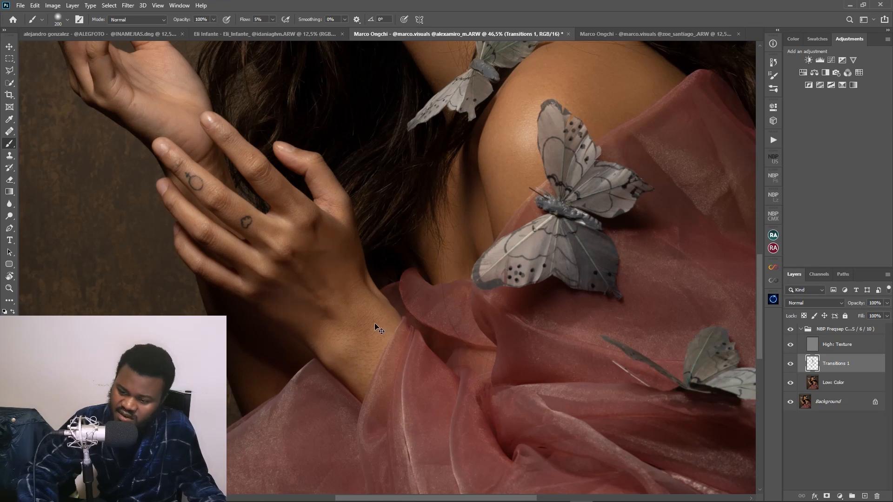
key("ctrl+z")
- Smooth the back of the front hand and the raised palm with sampled skin tones, using 200 px and 175 px brushes
left_click(360, 309, "alt")
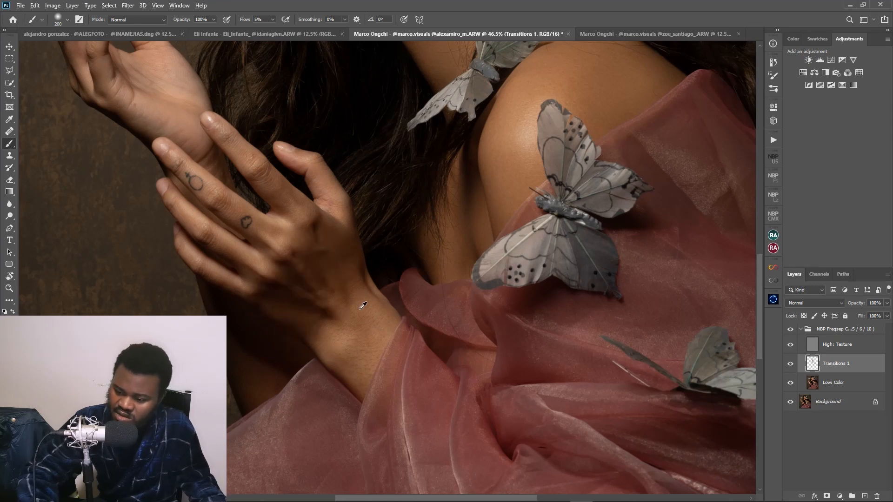
mouse_move(335, 259)
left_mouse_down()
mouse_move(358, 303)
mouse_move(325, 283)
mouse_move(327, 264)
mouse_move(325, 295)
left_mouse_up()
key("bracketleft")
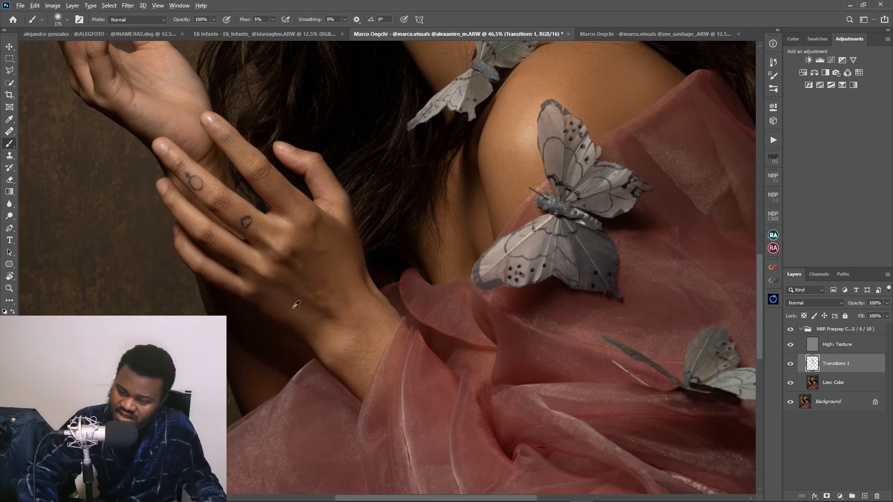
left_click(253, 262, "alt")
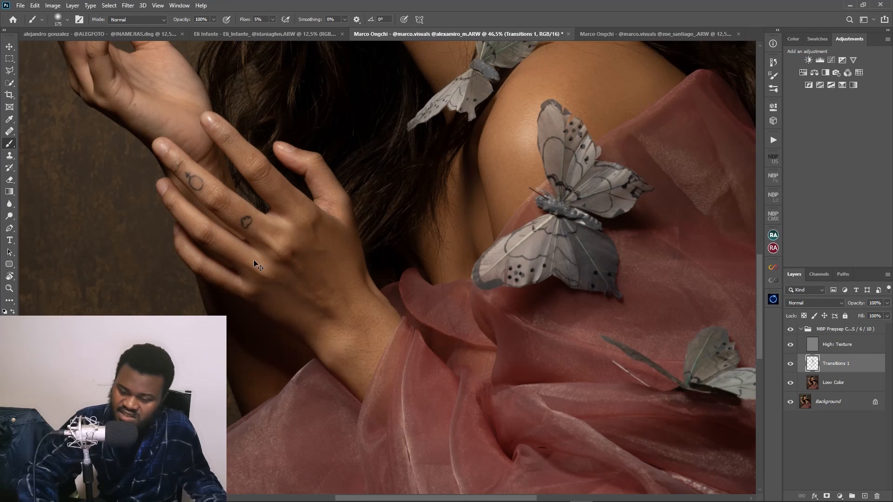
left_click(236, 243, "alt")
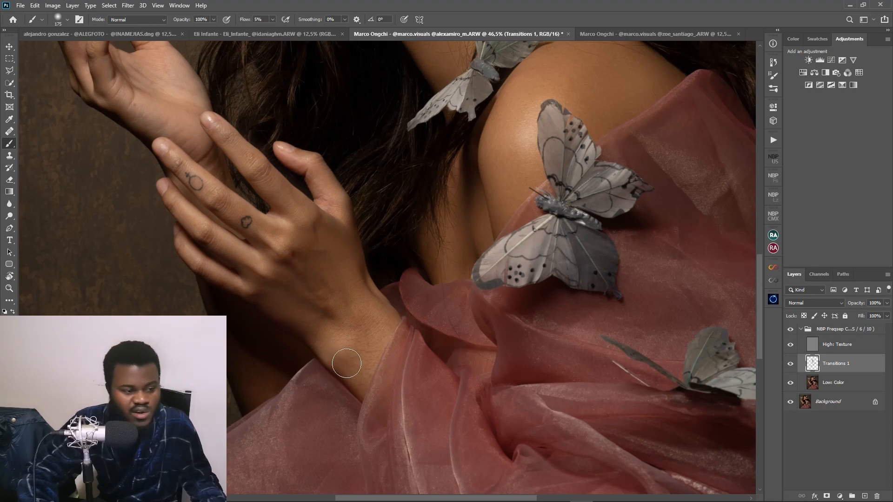
left_click_drag(234, 266, 365, 408)
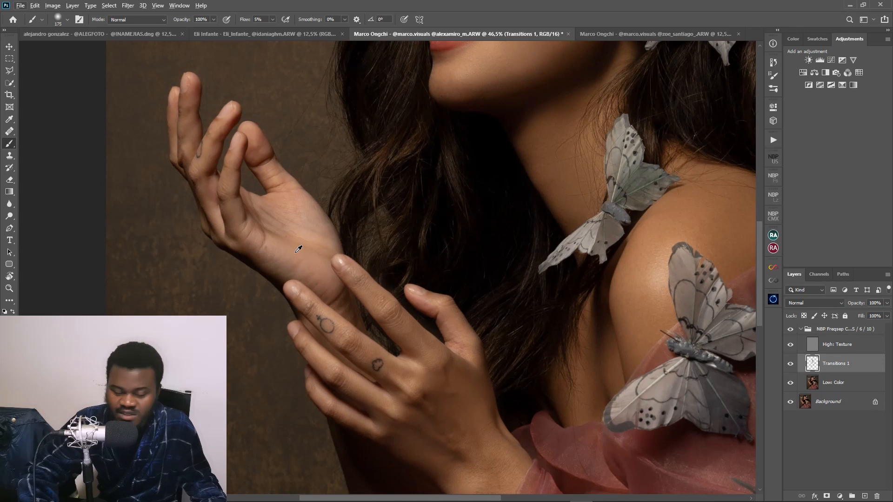
left_click_drag(294, 248, 278, 255)
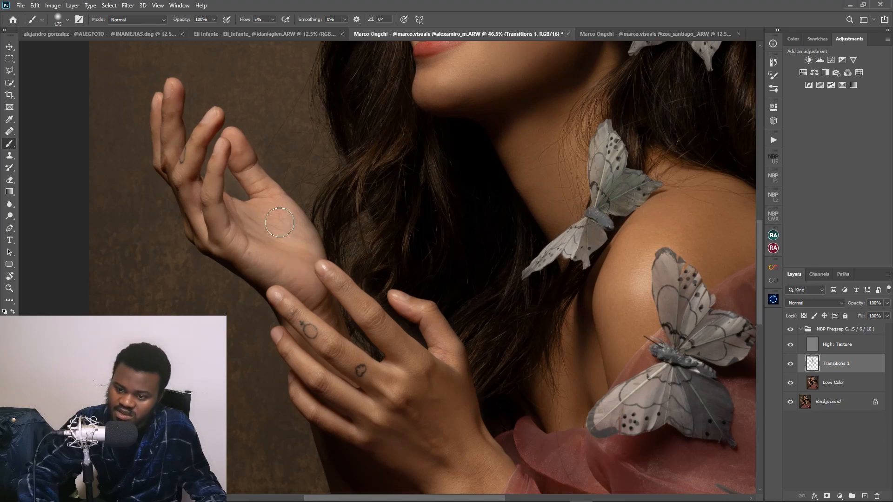
- Compare the whole portrait with and without the Transitions 1 layer
scroll(444, 320, "down", 4)
left_click_drag(479, 243, 405, 332)
scroll(416, 340, "down", 1)
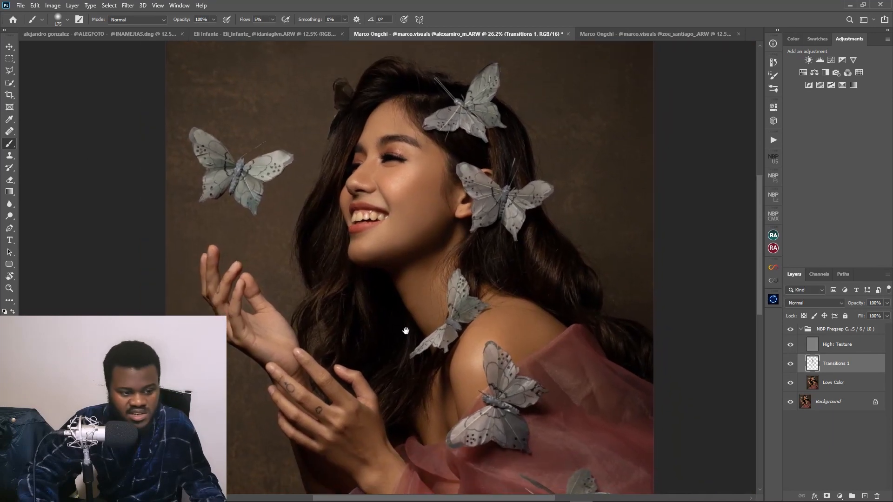
left_click(791, 367)
left_click(791, 367)
left_click(791, 368)
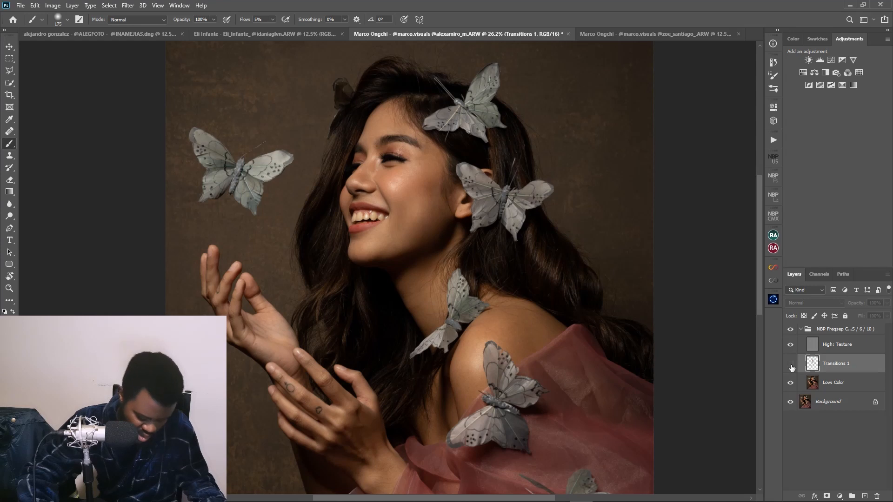
left_click(790, 367)
left_click(790, 367)
left_click(790, 368)
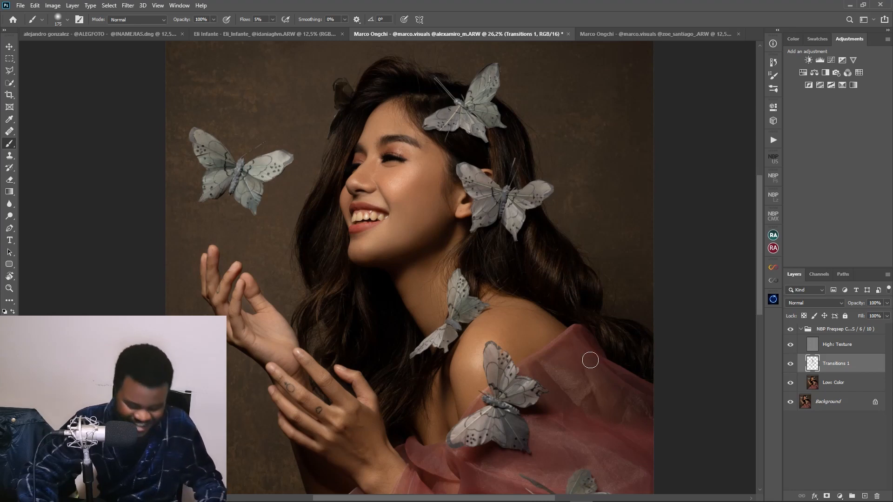
- Select the Low: Color layer and switch to the Mixer Brush tool for work on the face
scroll(467, 190, "up", 6)
left_click_drag(357, 217, 388, 265)
scroll(389, 271, "up", 1)
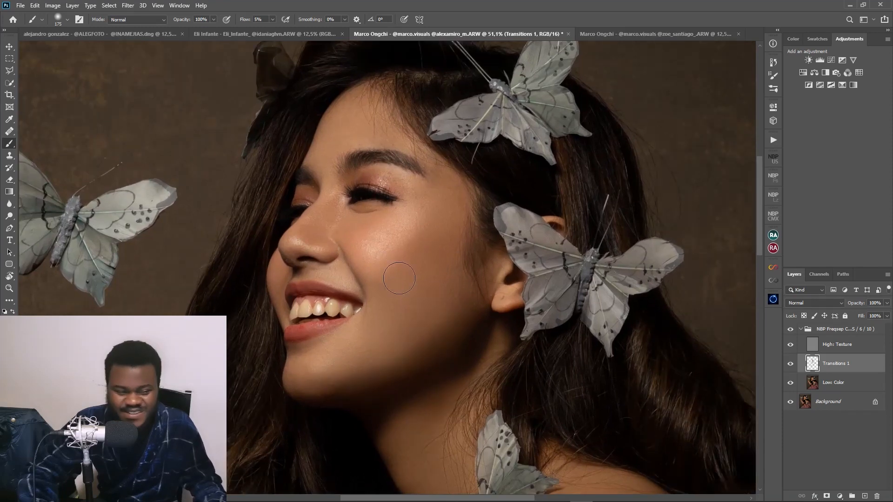
left_click(843, 384)
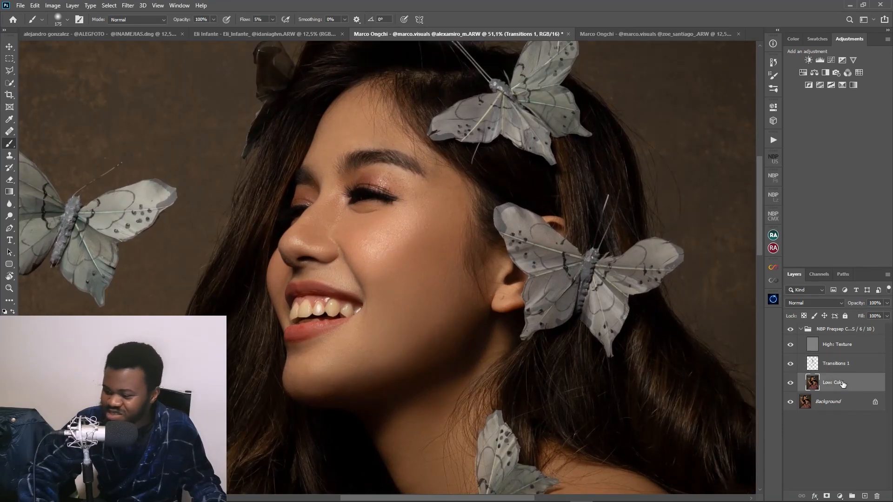
right_click(11, 147)
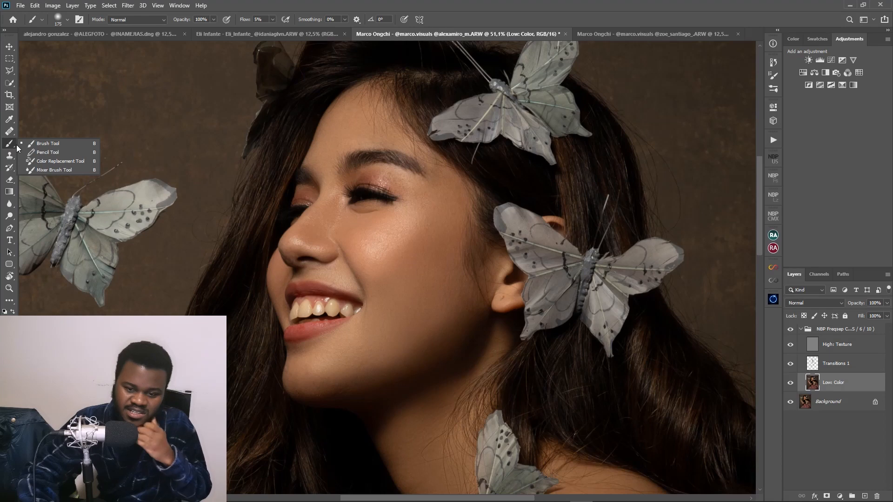
left_click(49, 170)
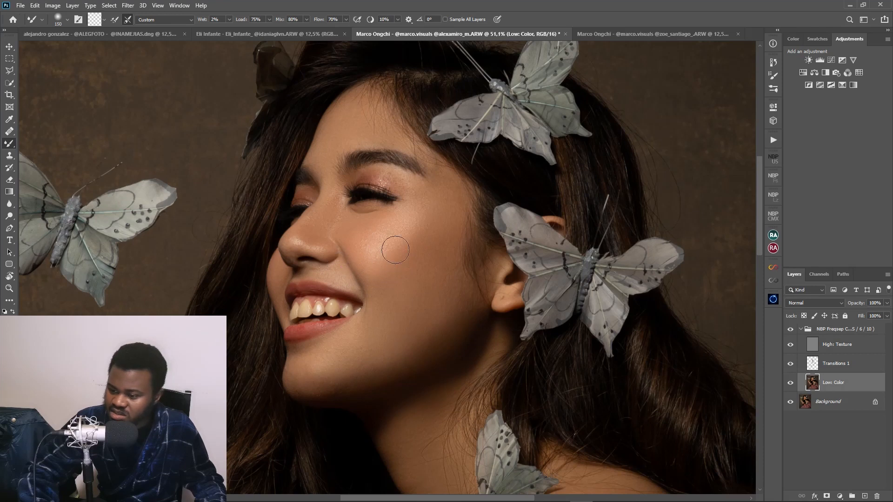
- Enlarge the Mixer Brush to 250 px and blend the skin tones across the cheek and chin
key("bracketright")
key("bracketright")
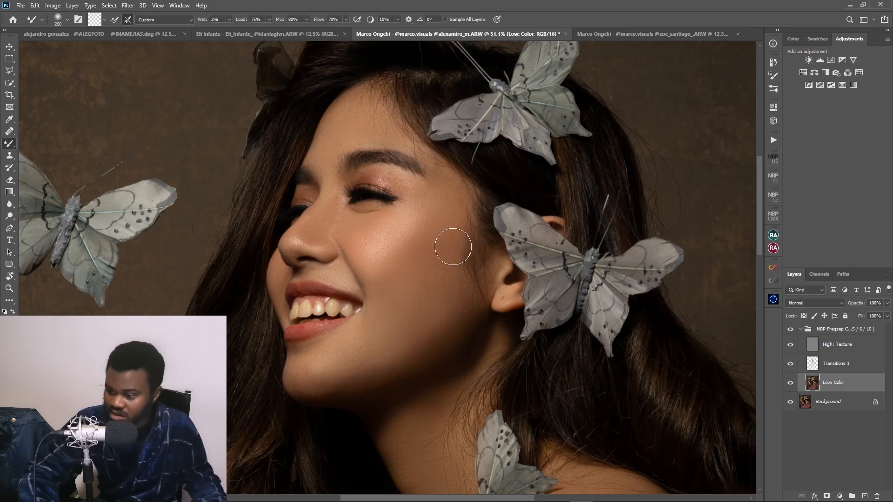
key("bracketright")
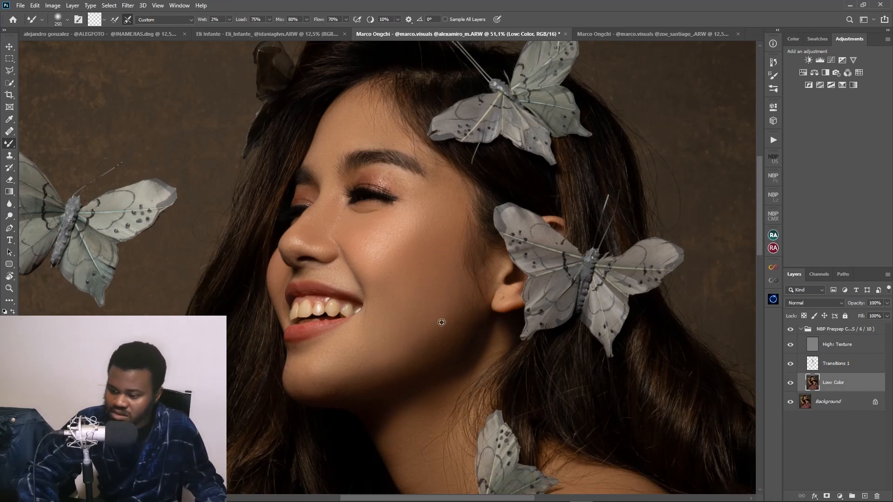
left_click(349, 355, "alt")
mouse_move(349, 359)
left_mouse_down()
mouse_move(308, 370)
mouse_move(316, 367)
left_mouse_up()
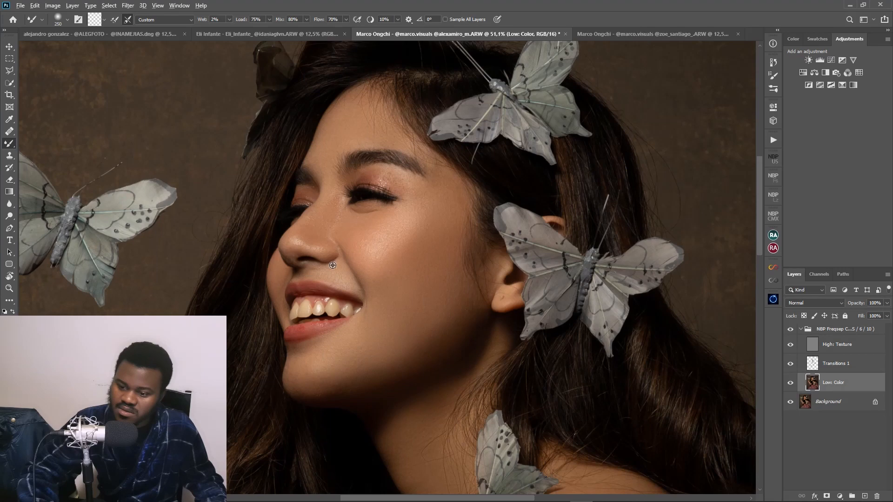
- Blend the neck and shoulder tones around the butterfly with the 250 px Mixer Brush
left_click_drag(450, 319, 413, 175)
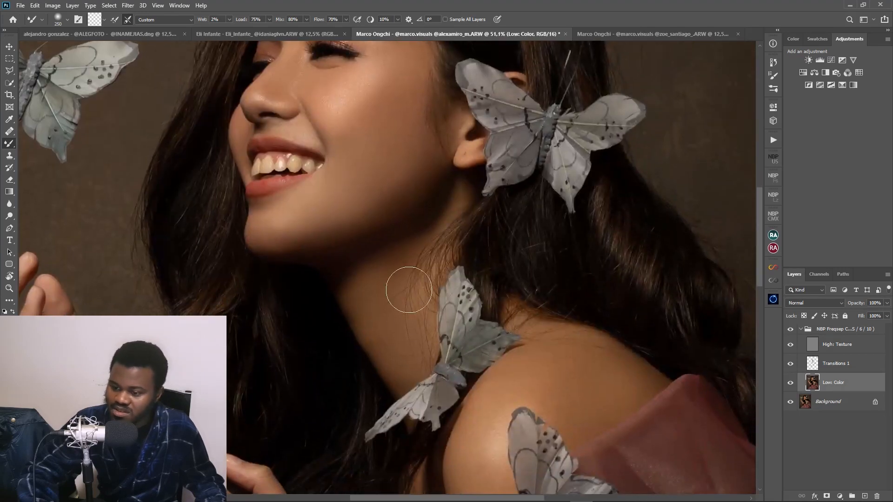
mouse_move(380, 314)
left_mouse_down()
mouse_move(404, 355)
mouse_move(405, 334)
left_mouse_up()
left_click(405, 330, "alt")
mouse_move(404, 291)
left_mouse_down()
mouse_move(391, 285)
mouse_move(408, 359)
mouse_move(381, 245)
mouse_move(252, 123)
left_mouse_up()
left_click(380, 211, "alt")
mouse_move(378, 225)
left_mouse_down()
mouse_move(415, 202)
mouse_move(477, 219)
mouse_move(458, 218)
mouse_move(380, 175)
mouse_move(413, 245)
mouse_move(364, 238)
mouse_move(321, 303)
mouse_move(323, 275)
left_mouse_up()
- Blend the skin tones on the upper arm and both hands with the 250 px Mixer Brush
left_click_drag(325, 310, 370, 194)
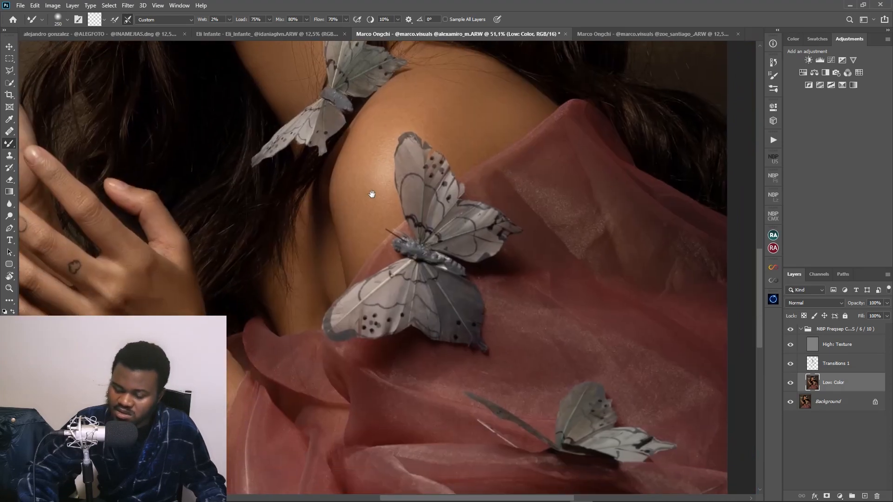
mouse_move(308, 294)
left_mouse_down()
mouse_move(316, 256)
mouse_move(316, 299)
left_mouse_up()
left_click_drag(315, 299, 433, 183)
mouse_move(313, 284)
left_mouse_down()
mouse_move(256, 212)
mouse_move(228, 202)
mouse_move(319, 279)
mouse_move(251, 179)
left_mouse_up()
mouse_move(297, 212)
left_mouse_down()
mouse_move(331, 235)
mouse_move(386, 197)
mouse_move(395, 335)
mouse_move(455, 415)
left_mouse_up()
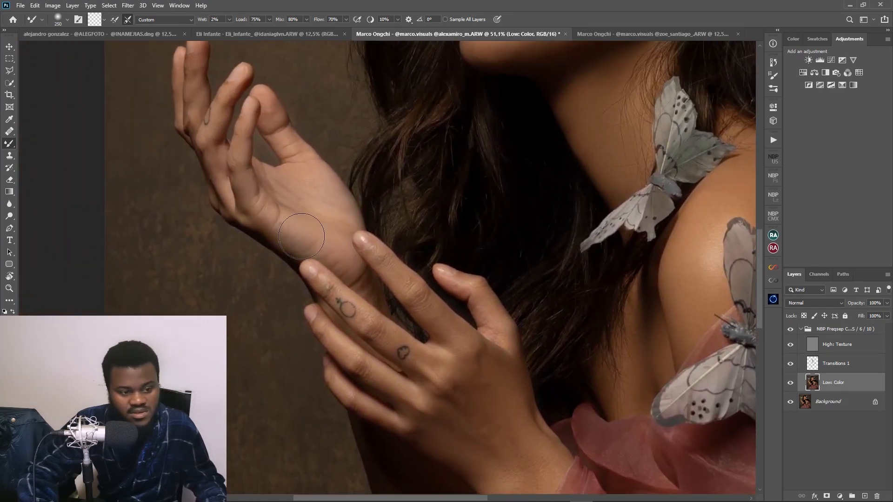
left_click_drag(277, 212, 335, 287)
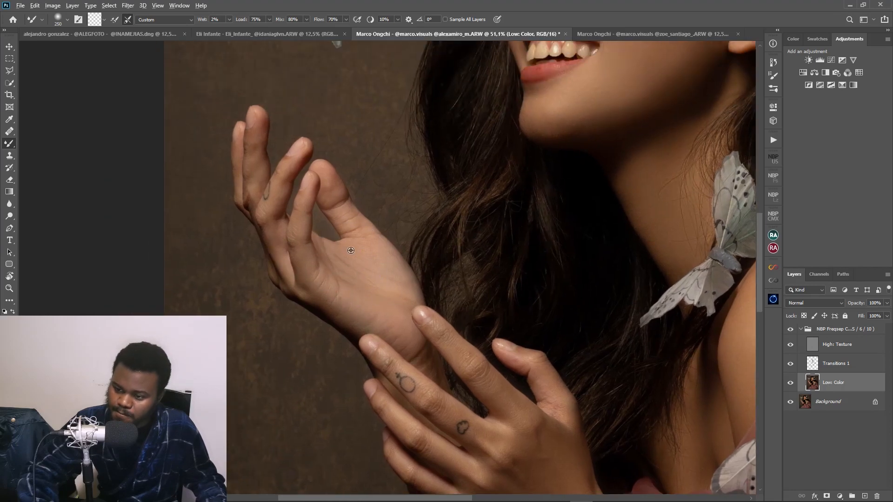
- Examine the blended skin on the hands, shoulder and face across the whole portrait
scroll(428, 213, "down", 3)
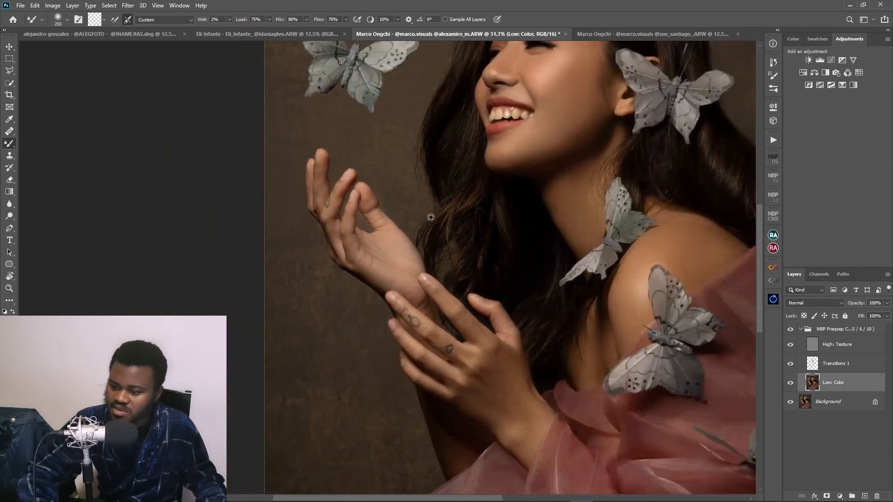
left_click_drag(482, 213, 330, 168)
scroll(263, 169, "down", 3)
scroll(263, 170, "up", 3)
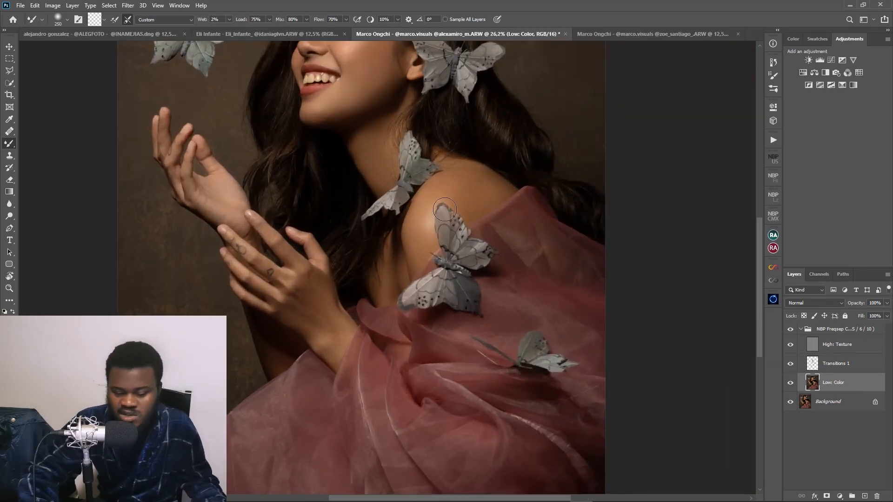
left_click_drag(378, 141, 398, 288)
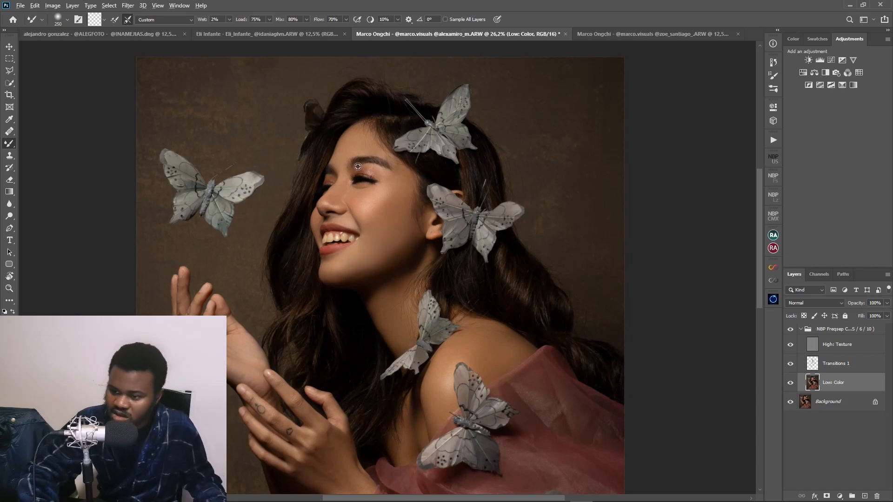
scroll(359, 176, "up", 3)
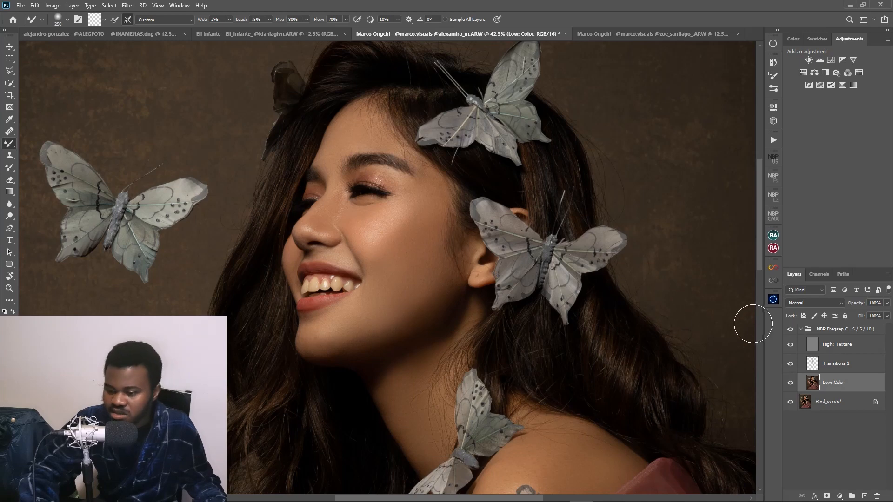
- Collapse the frequency separation group, then run the NBP Dodge & Burn Main action and hide its desaturation layer
left_click(802, 329)
scroll(371, 207, "up", 2)
left_click_drag(372, 205, 433, 277)
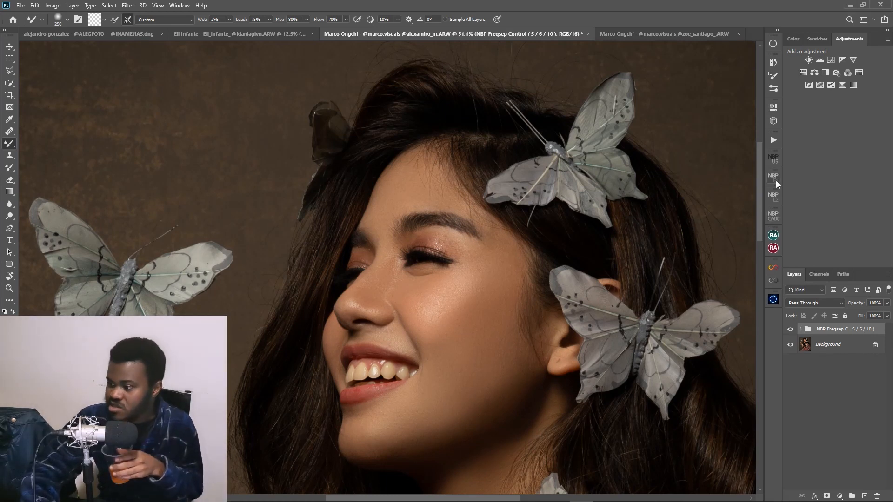
left_click(773, 140)
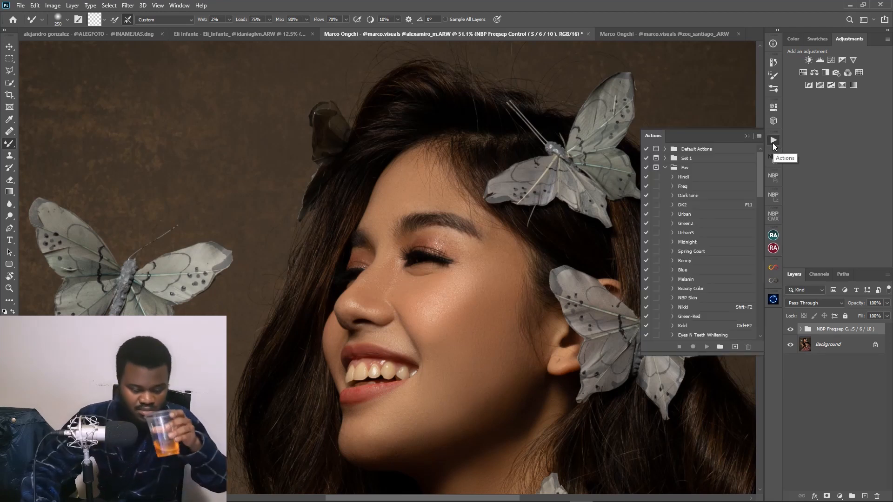
scroll(722, 267, "down", 5)
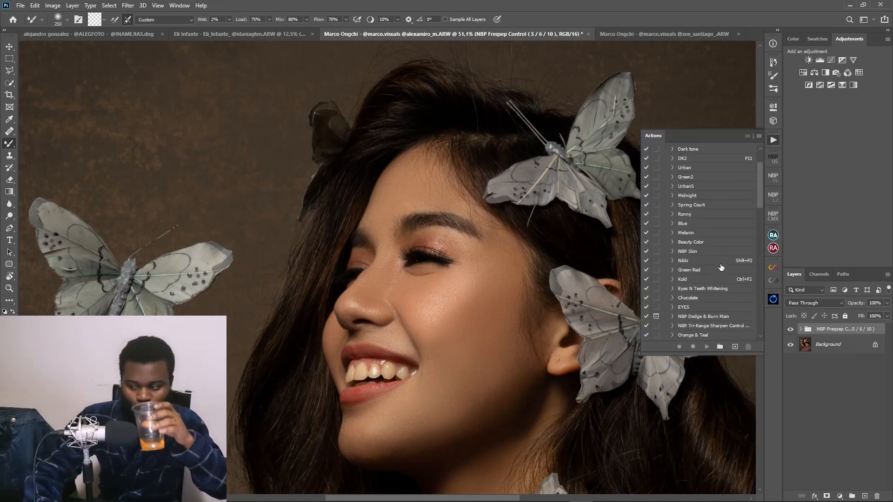
left_click(715, 320)
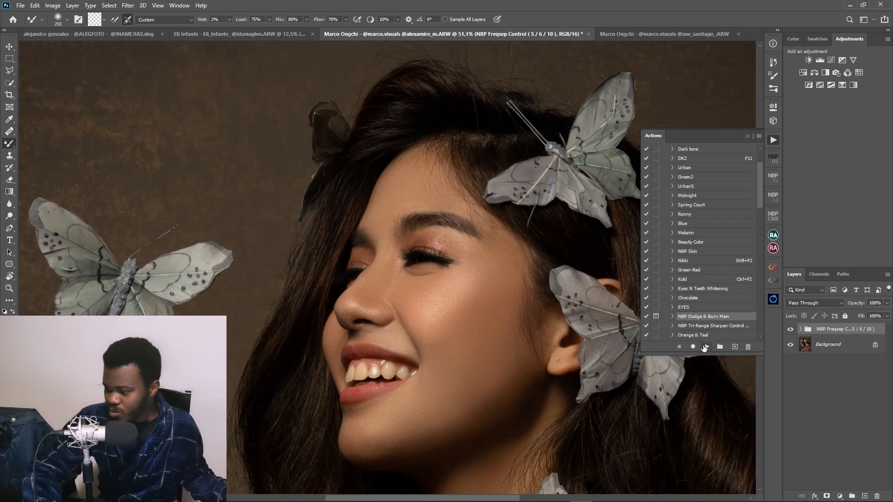
left_click(706, 346)
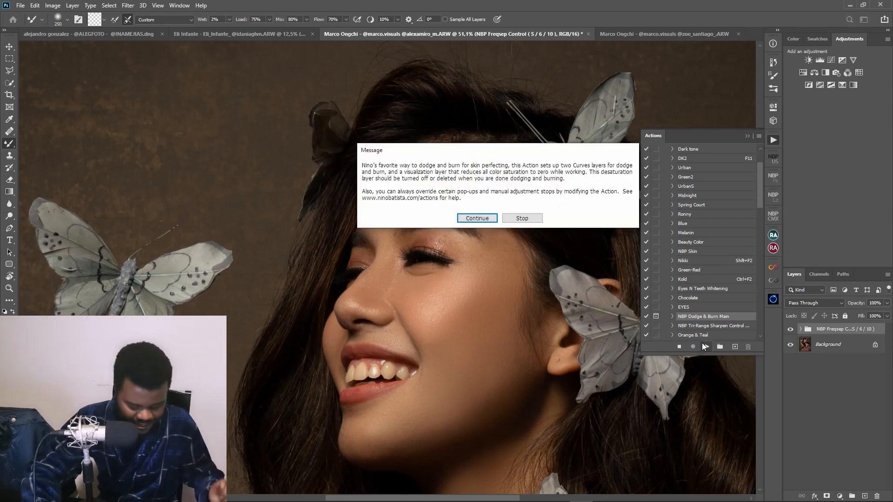
left_click(490, 219)
left_click(747, 136)
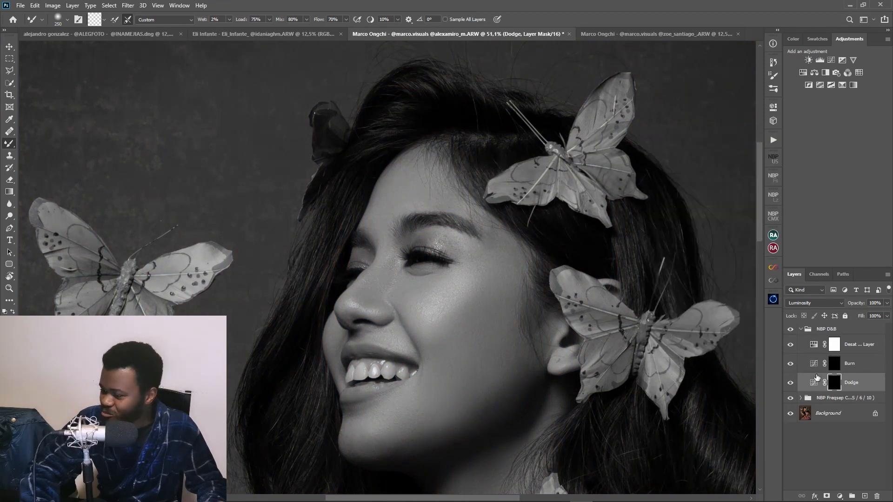
left_click(790, 345)
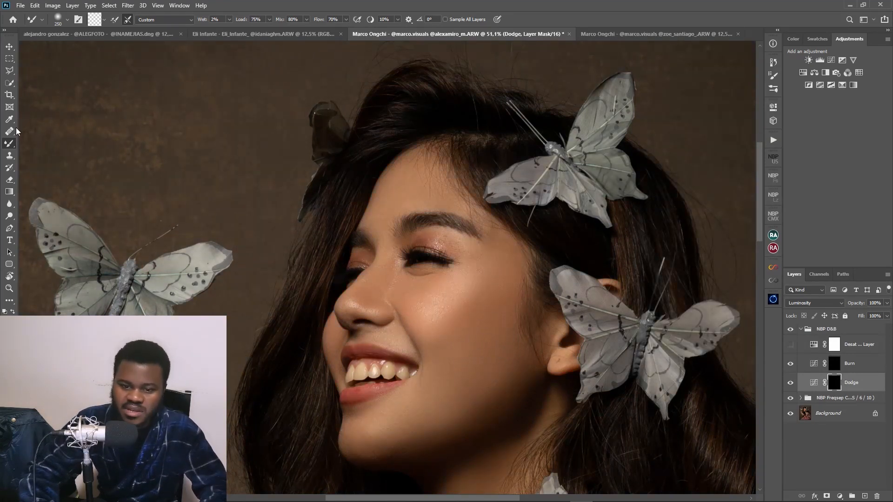
- Switch to the standard Brush tool with 4% flow and a 45 px size for dodging the face
right_click(10, 147)
left_click(29, 144)
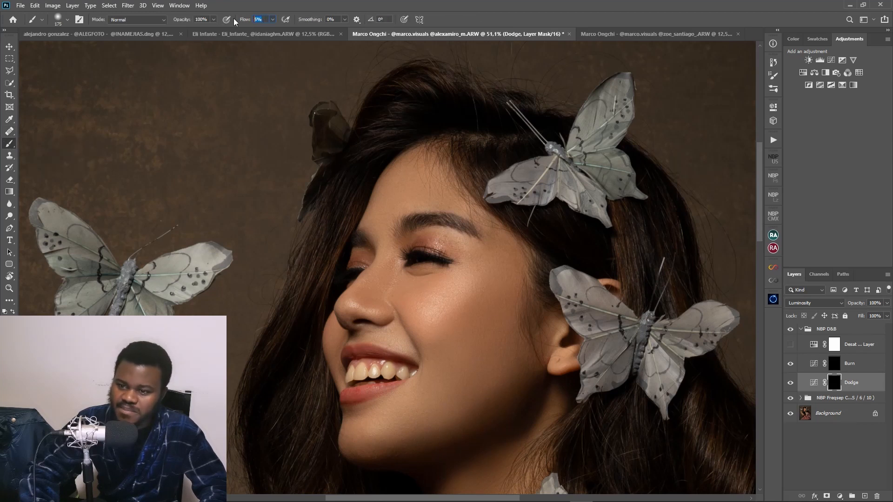
type("4")
key("Return")
key("bracketleft")
key("bracketleft")
key("bracketleft")
key("bracketleft")
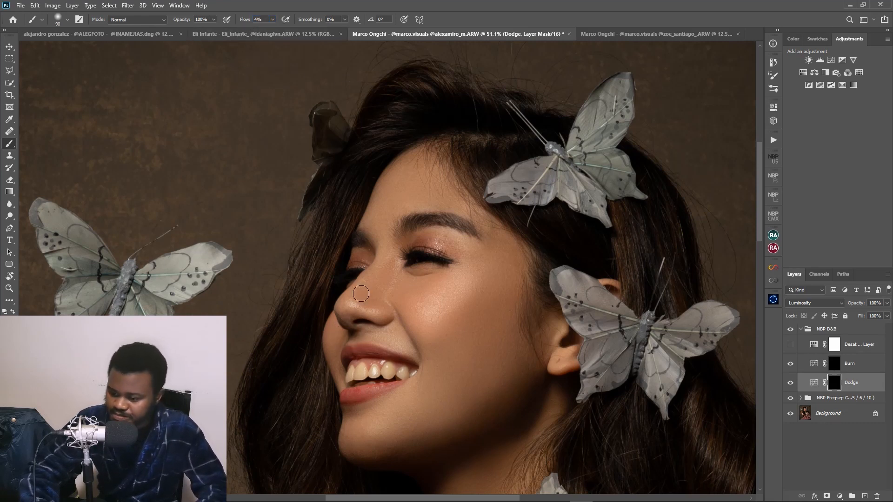
key("bracketleft")
key("bracketleft")
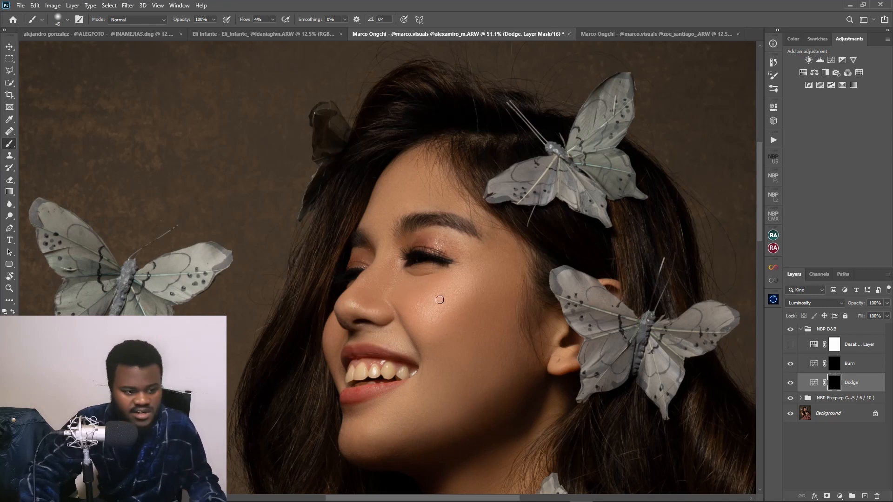
scroll(446, 298, "up", 2)
left_click_drag(453, 307, 420, 233)
scroll(424, 246, "up", 2)
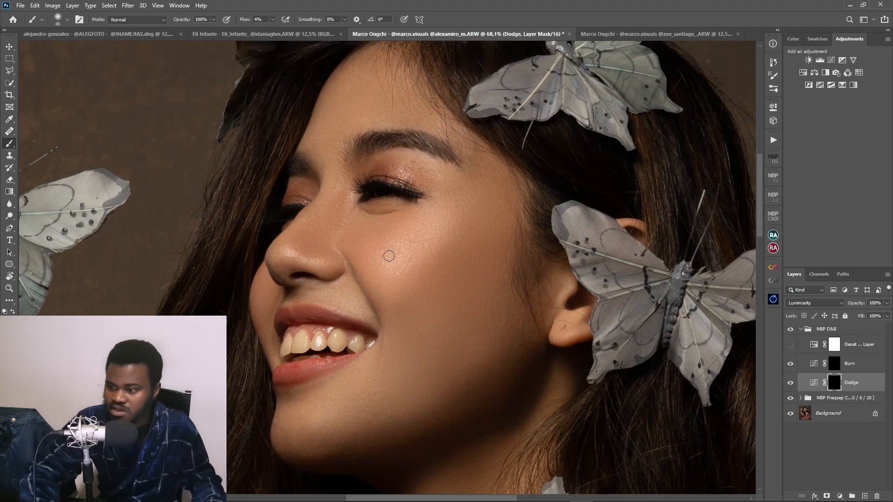
- Dodge the nose bridge and the area between the eyebrows, enlarging the brush to 125 px
key("bracketright")
key("bracketright")
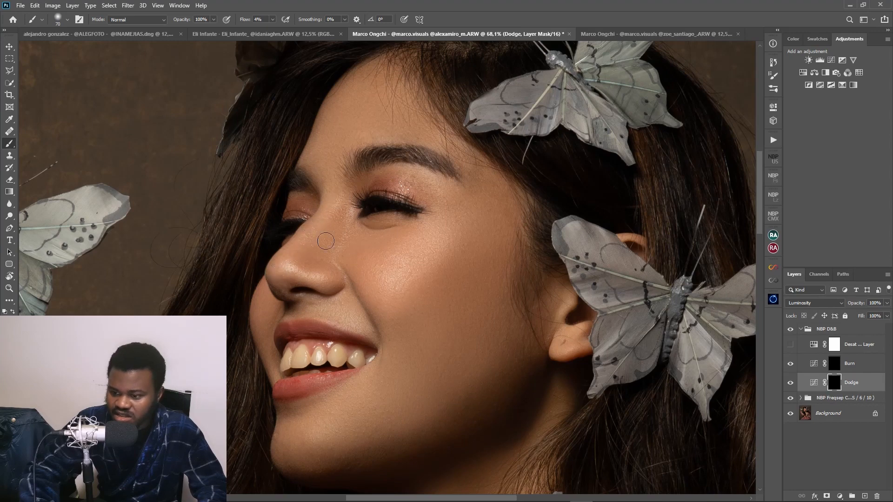
key("bracketright")
key("bracketright")
key("bracketright")
key("bracketright")
key("bracketright")
key("bracketright")
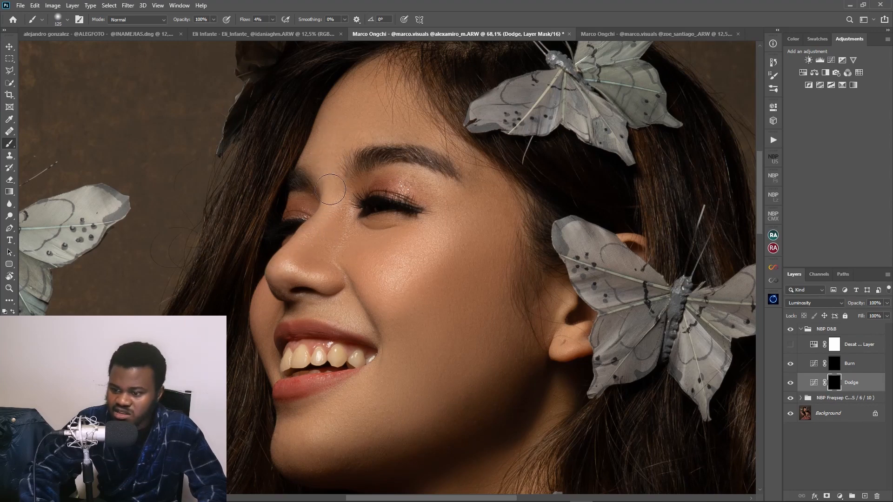
- Dodge the cheek highlight with a 200 px brush and the chin with a 150 px brush
scroll(395, 227, "down", 1)
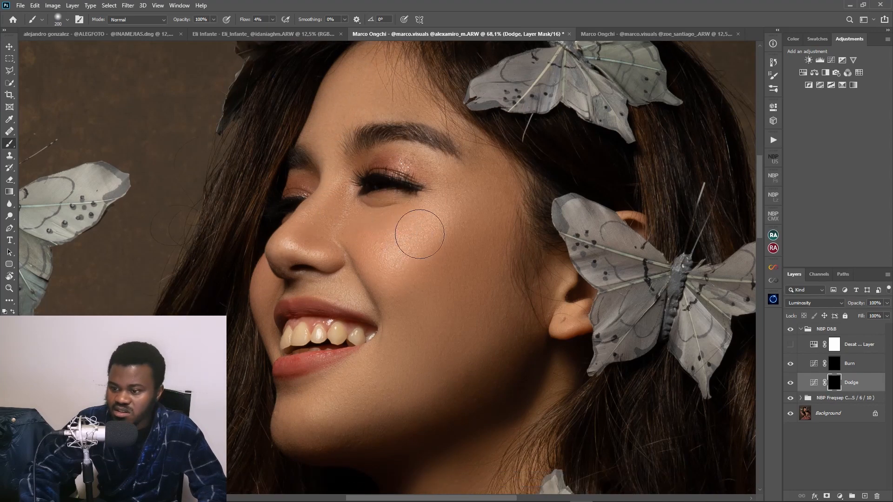
mouse_move(387, 237)
left_mouse_down()
mouse_move(373, 261)
mouse_move(394, 264)
mouse_move(399, 292)
mouse_move(392, 279)
left_mouse_up()
scroll(392, 279, "down", 2)
key("bracketleft")
key("bracketleft")
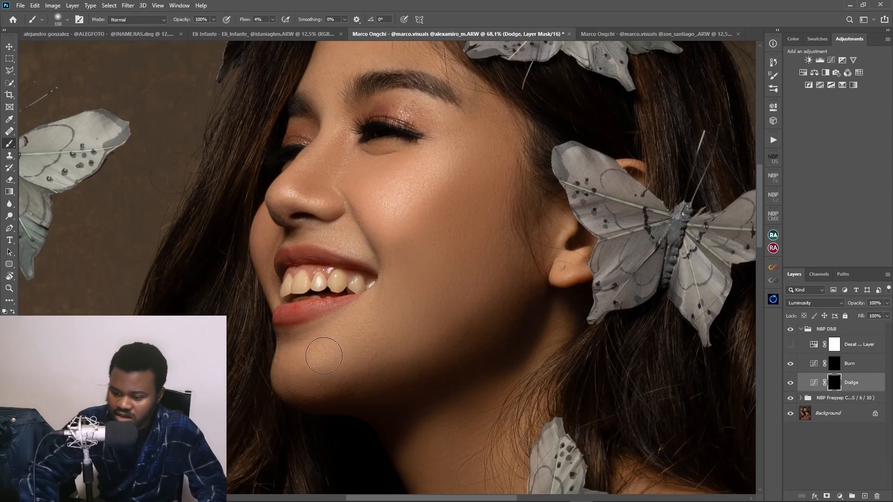
left_click_drag(325, 351, 365, 336)
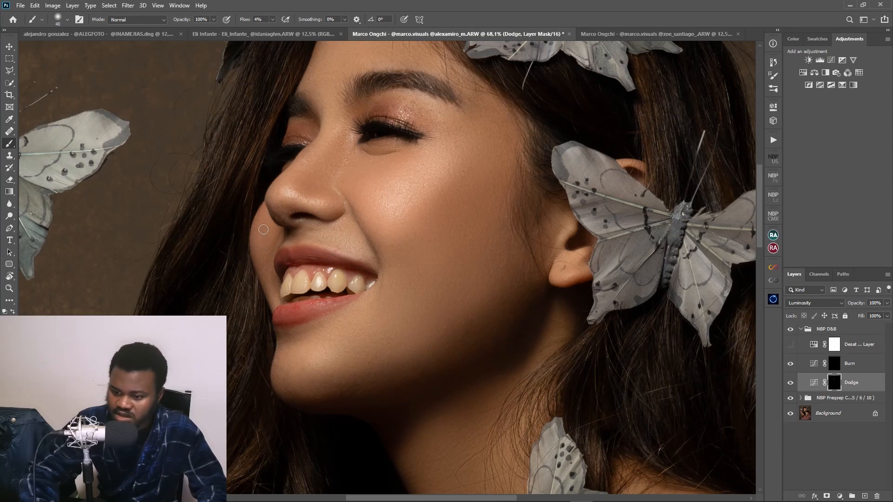
scroll(361, 278, "down", 4)
scroll(393, 255, "up", 3)
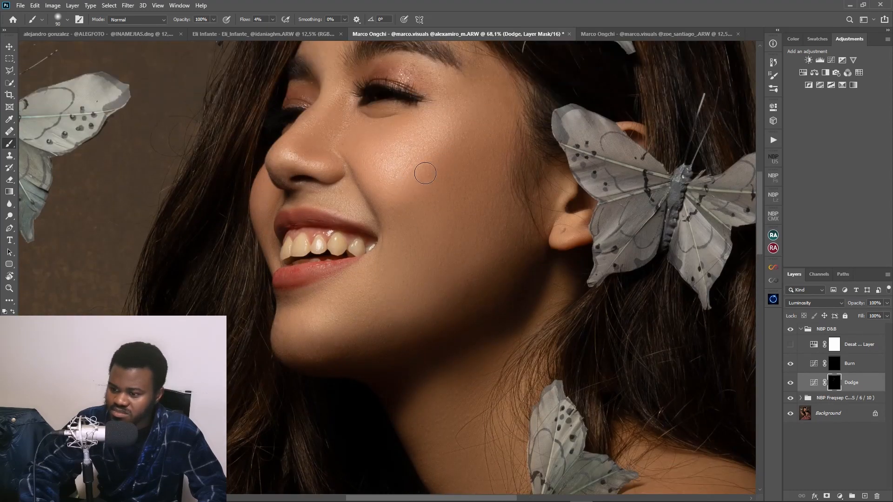
- Dodge the upper cheek beside the eye with the brush enlarged to 250 px
key("bracketright")
key("bracketright")
key("bracketright")
key("bracketright")
key("bracketright")
key("bracketright")
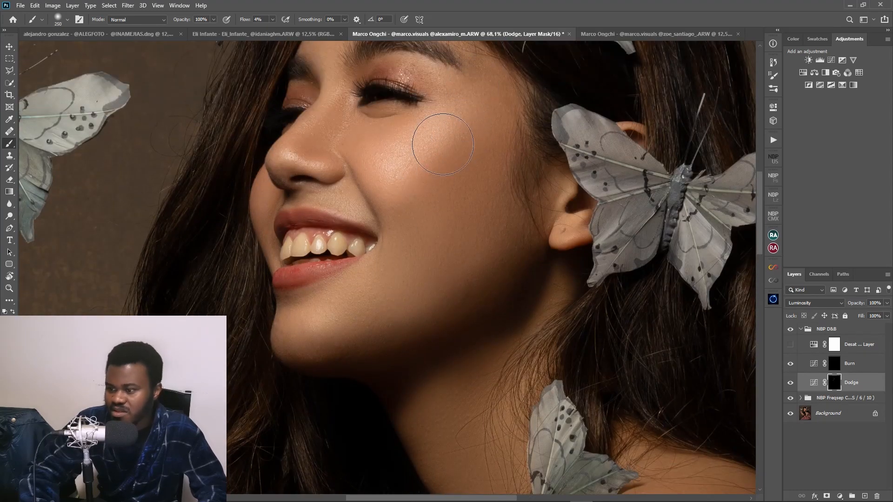
- Dodge the bare shoulder around the butterfly with a 300 px brush
scroll(451, 274, "down", 6)
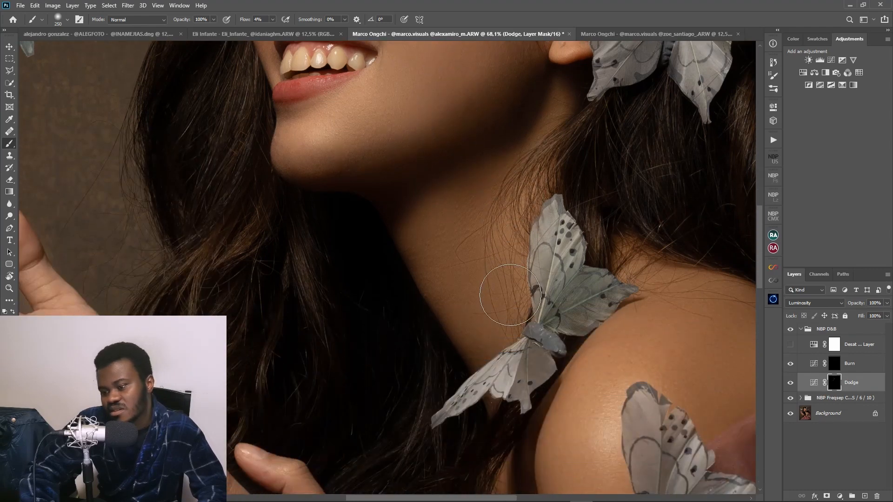
key("bracketright")
scroll(609, 288, "down", 7)
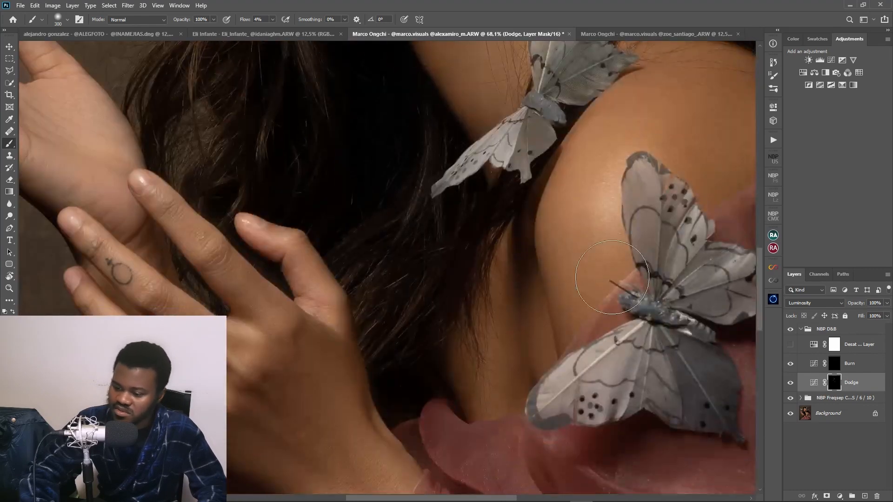
scroll(612, 277, "up", 1)
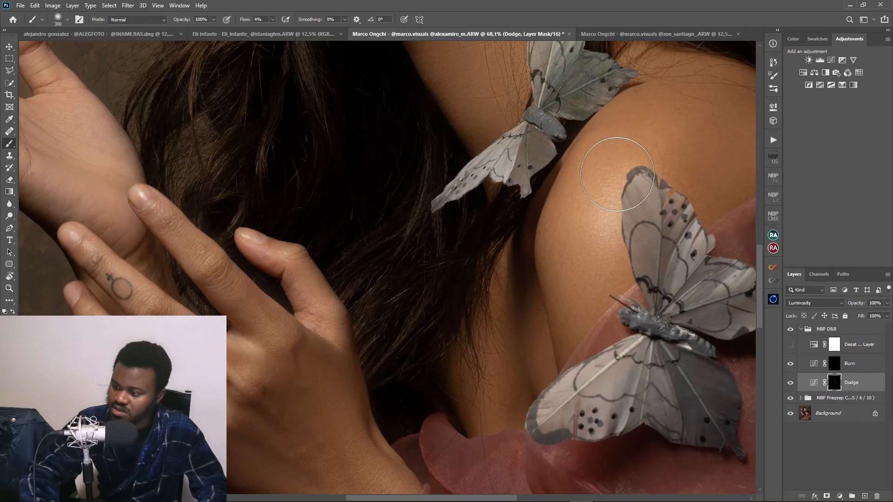
- Dodge the skin on both hands and their fingers, reducing the brush to 175 px and down to 80 px
scroll(578, 209, "down", 4)
key("bracketleft")
key("bracketleft")
key("bracketleft")
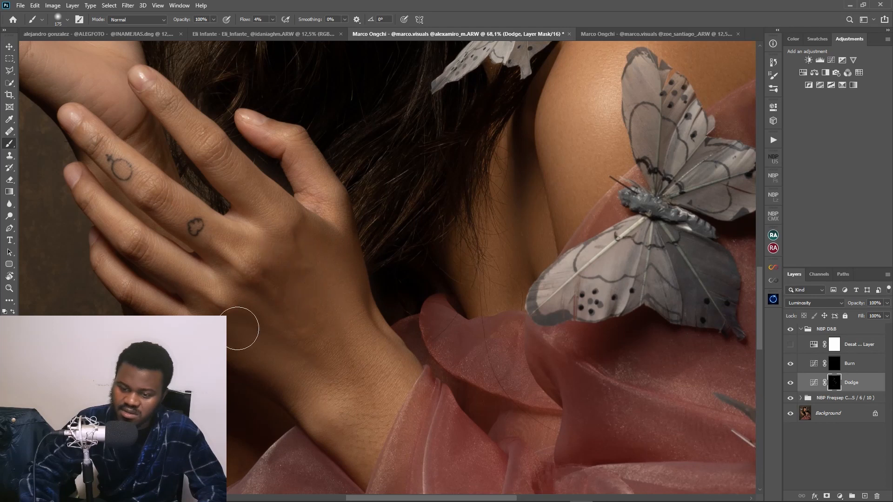
scroll(238, 329, "up", 1)
key("bracketleft")
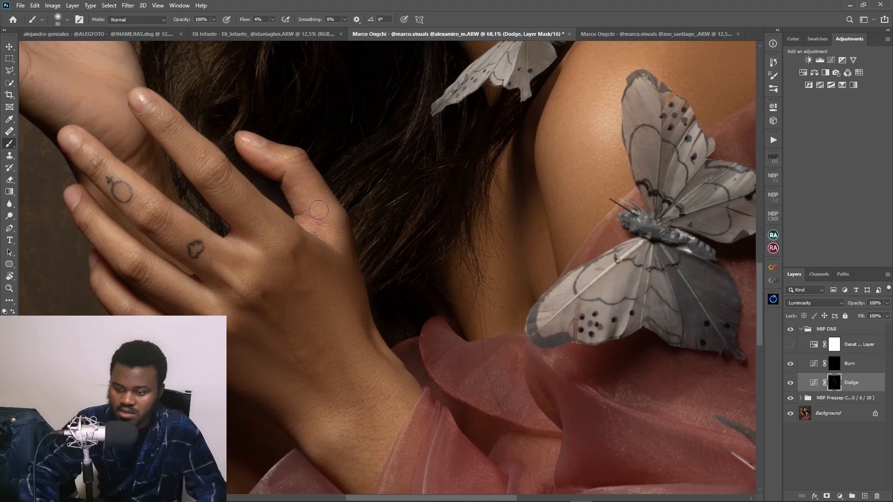
left_click_drag(315, 209, 496, 288)
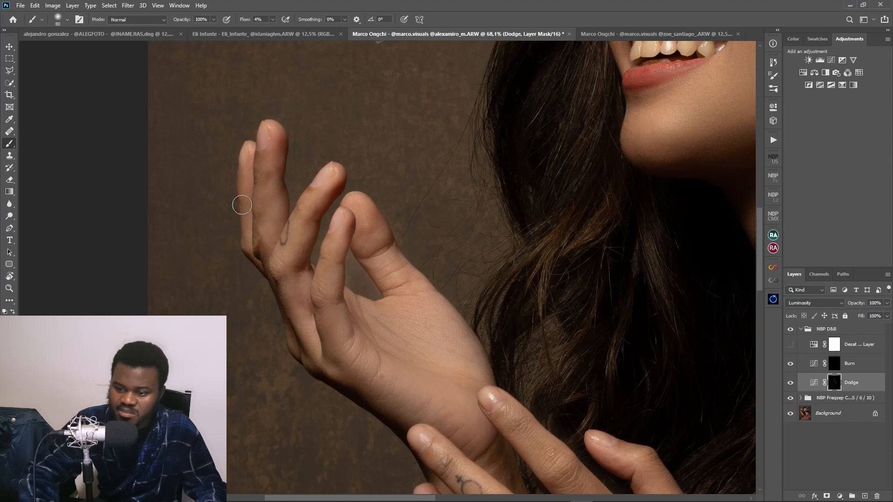
left_click_drag(520, 275, 462, 398)
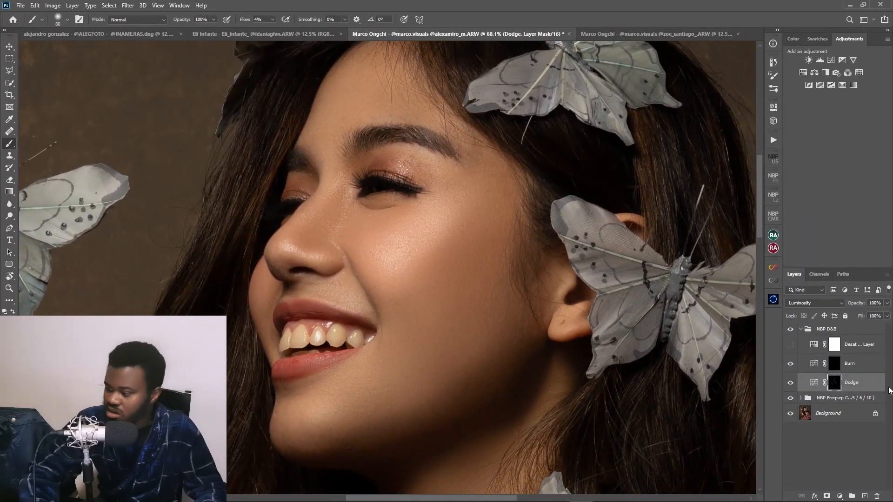
- Target the Burn layer mask and burn the edge of the forehead along the hairline with a 250 px brush
left_click(831, 369)
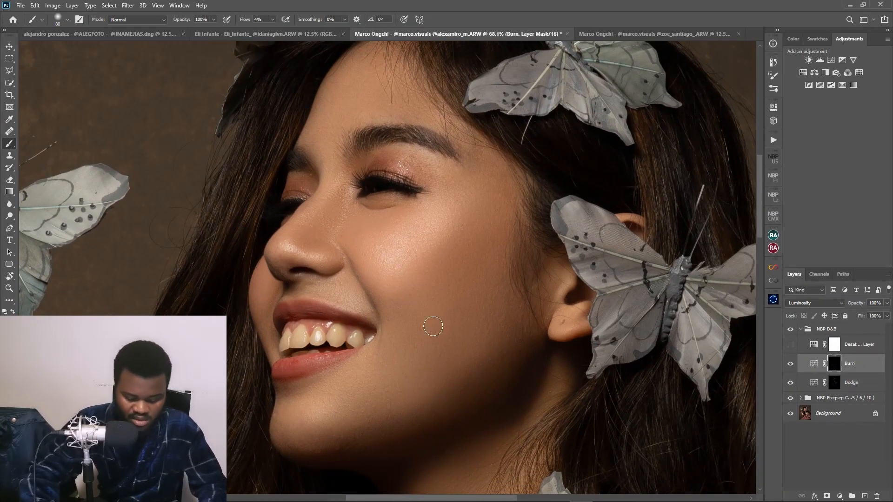
scroll(423, 309, "up", 2)
scroll(415, 294, "up", 1)
key("bracketright")
key("bracketright")
key("bracketright")
key("bracketright")
key("bracketright")
key("bracketright")
key("bracketright")
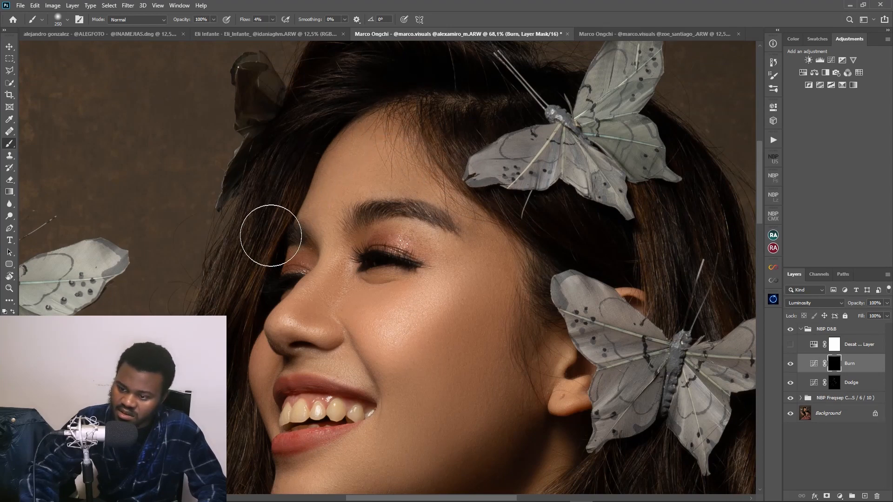
- Burn the eye sockets and the sides of the nose bridge with a 90 to 125 px brush
key("bracketleft")
key("bracketleft")
key("bracketleft")
key("bracketleft")
key("bracketleft")
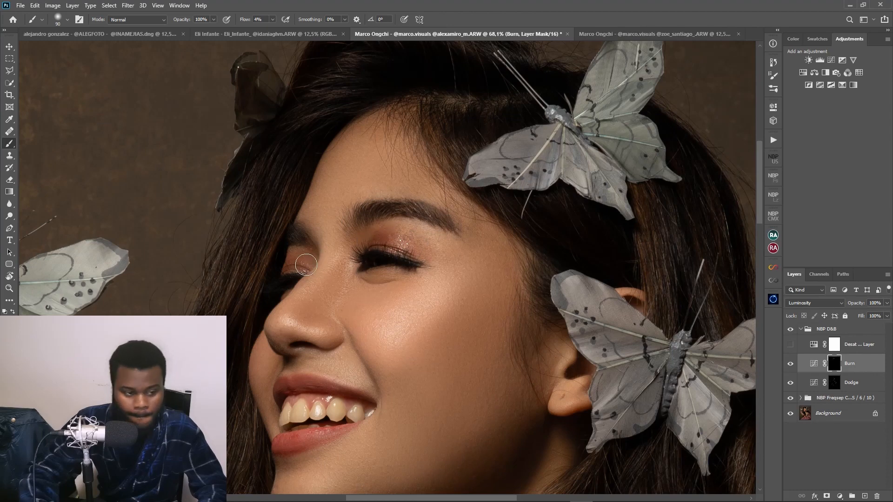
key("bracketright")
key("bracketright")
key("bracketright")
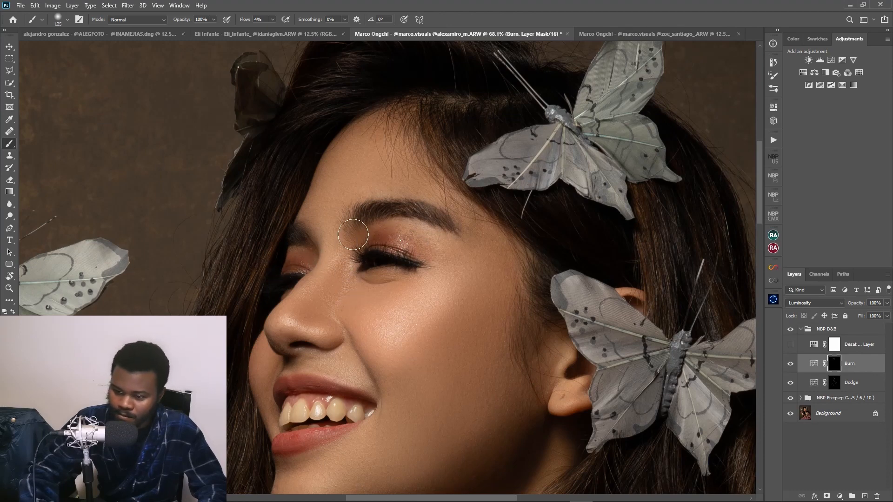
key("bracketleft")
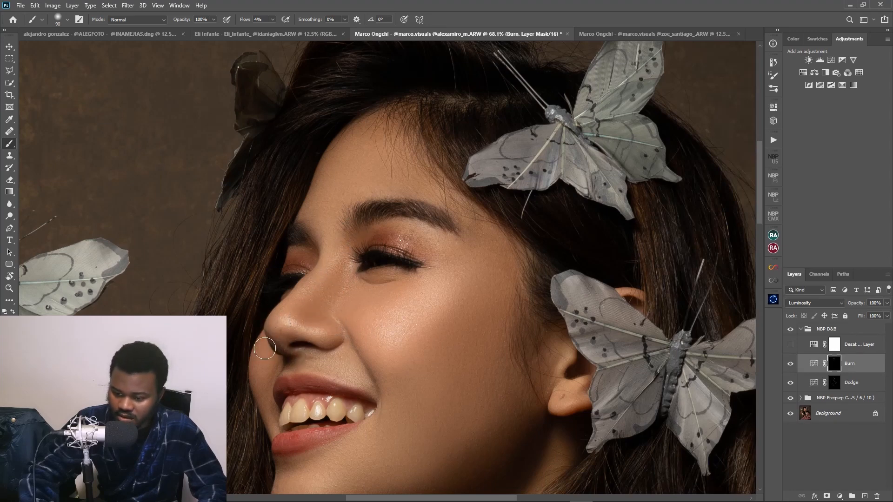
- Burn the outer edge of the far cheek at 125 px and the jawline below the ear at 250 px
scroll(267, 351, "down", 2)
key("bracketright")
key("bracketright")
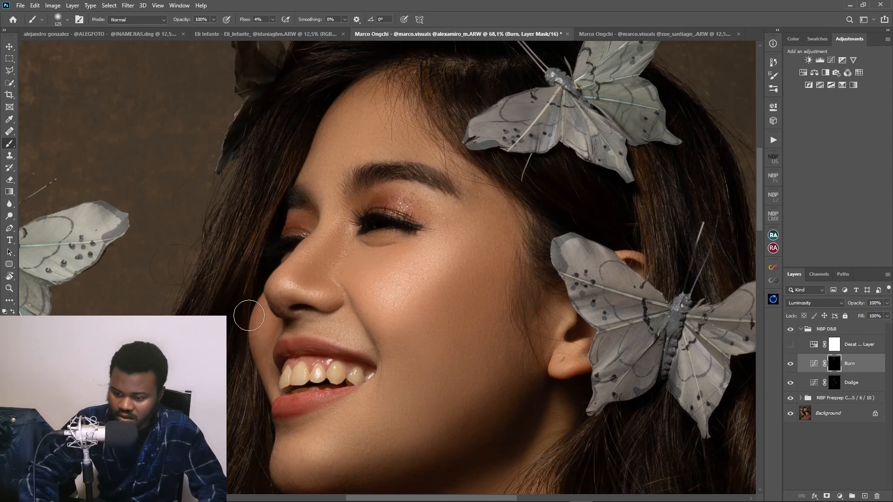
scroll(504, 343, "down", 2)
key("bracketright")
key("bracketright")
key("bracketright")
key("bracketright")
key("bracketright")
key("bracketright")
key("bracketleft")
key("bracketleft")
scroll(548, 304, "down", 2)
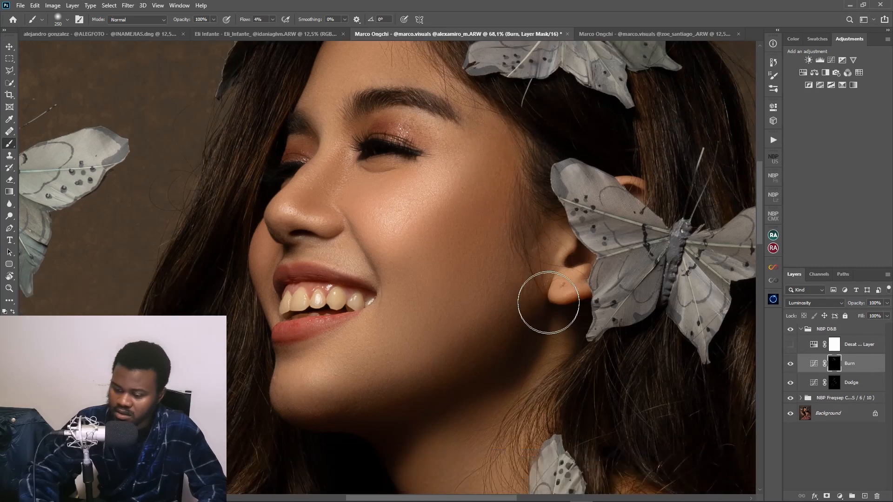
scroll(548, 304, "up", 1)
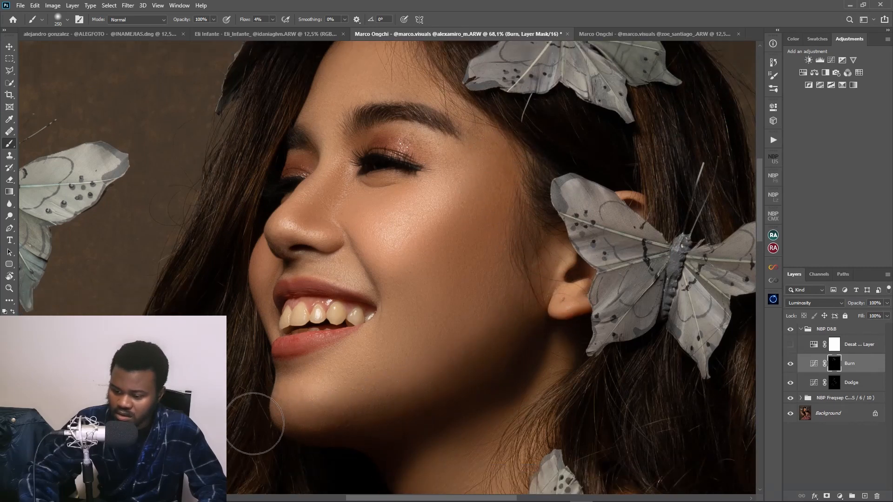
- Burn the chin's edge with a 175 px brush and the lower lip area with the brush reduced to 50 px
key("bracketleft")
key("bracketleft")
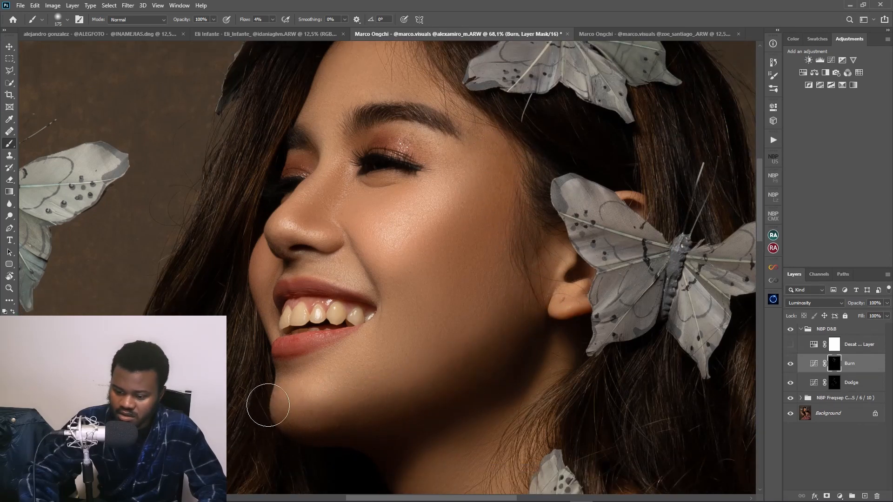
scroll(342, 398, "down", 2)
key("bracketleft")
key("bracketleft")
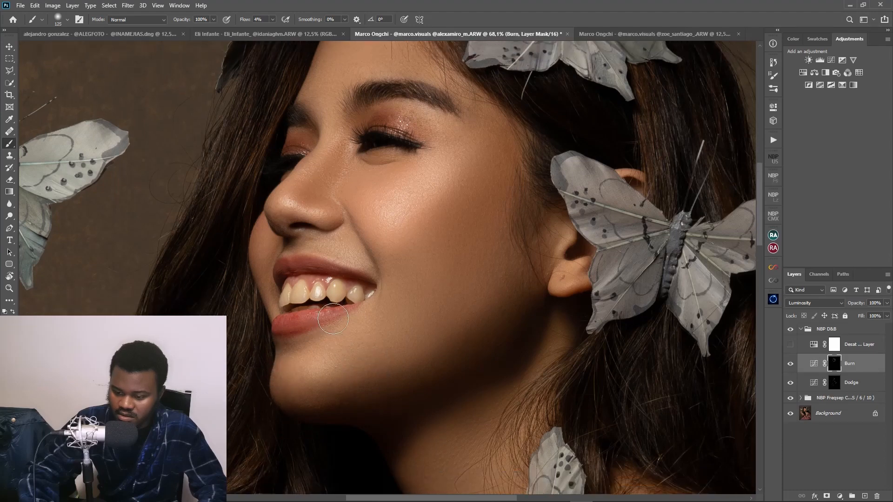
key("bracketleft")
key("bracketleft")
key("bracketleft")
key("bracketleft")
key("bracketleft")
key("bracketleft")
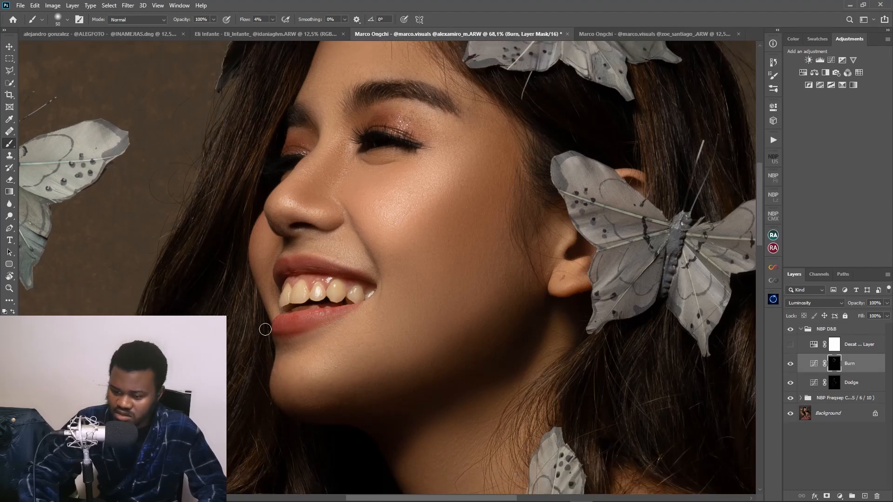
- Burn the neck below the jaw and behind the ear, enlarging the brush from 200 to 300 px
scroll(392, 315, "down", 6)
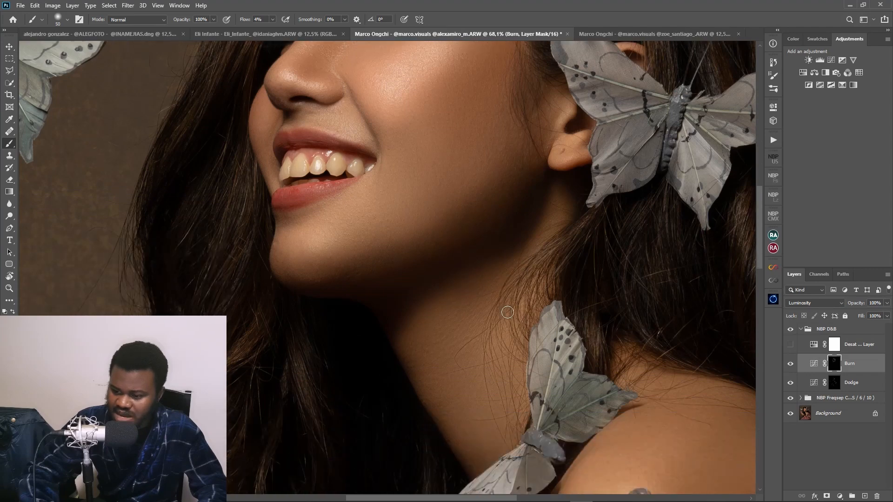
key("bracketright")
key("bracketright")
key("bracketright")
key("bracketright")
key("bracketright")
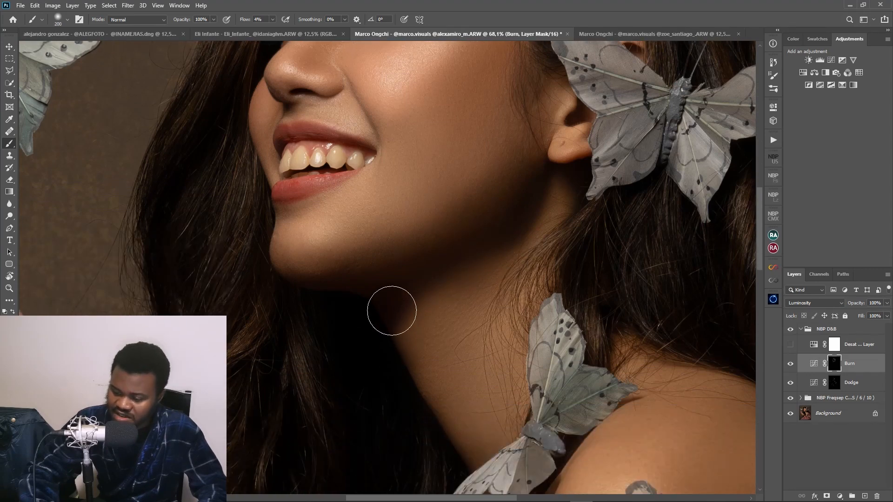
key("bracketright")
key("bracketright")
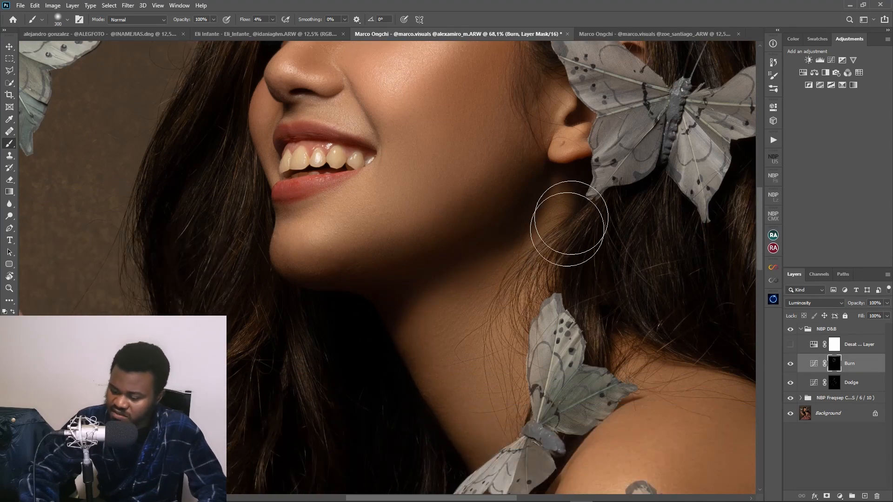
- Burn the shadow areas of the shoulder, upper arm and front hand with the 300 px brush
scroll(572, 366, "down", 5)
left_click_drag(611, 371, 461, 185)
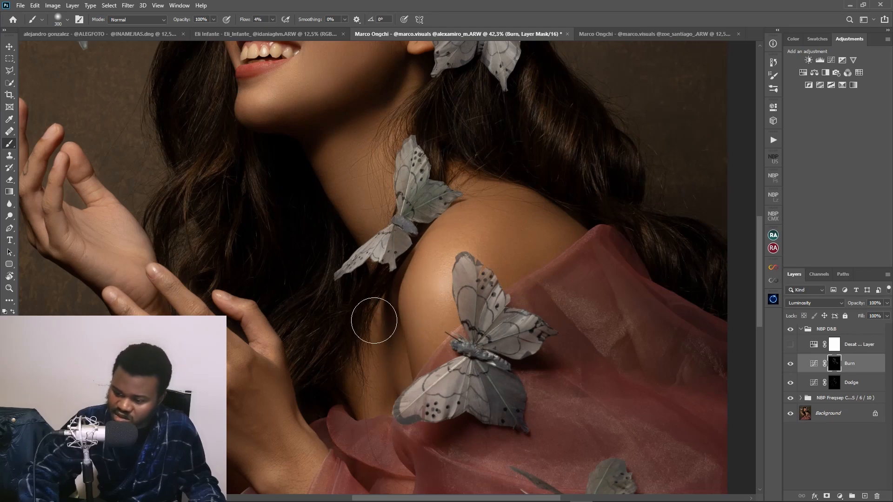
left_click_drag(322, 395, 324, 330)
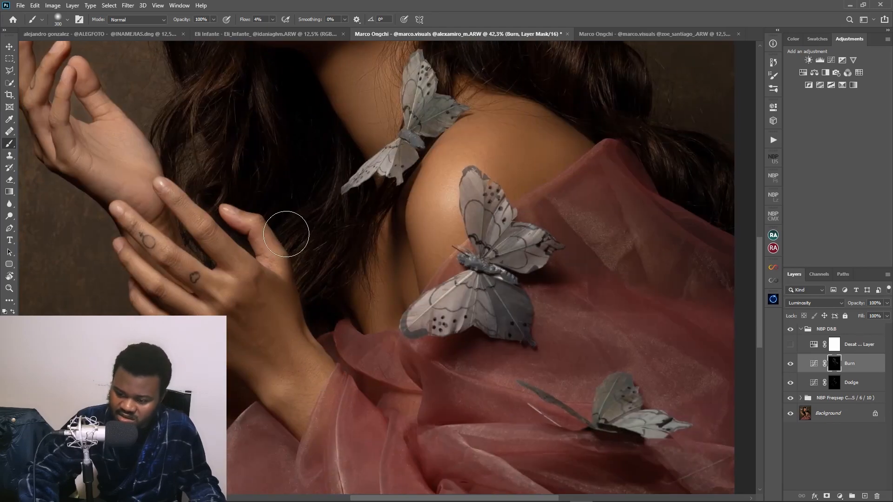
left_click_drag(294, 379, 309, 394)
left_click_drag(240, 112, 246, 403)
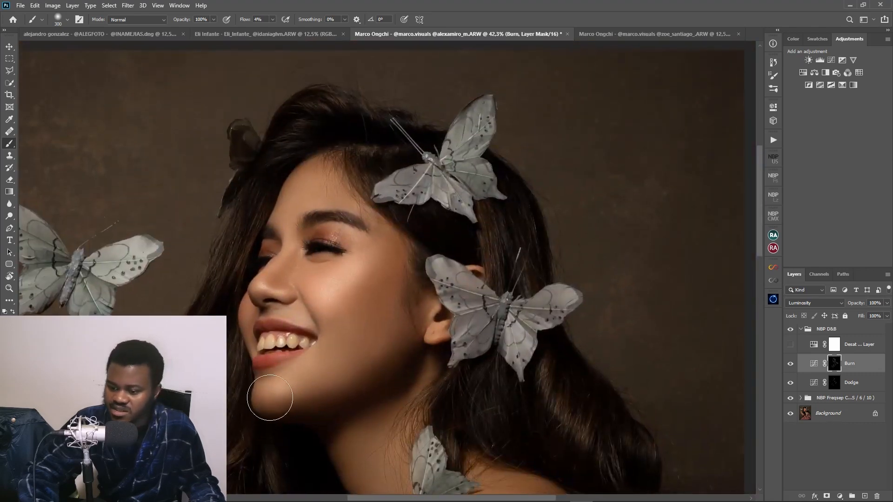
- Collapse the NBP D&B group and toggle its visibility to compare the face with and without dodge and burn
scroll(274, 387, "up", 3)
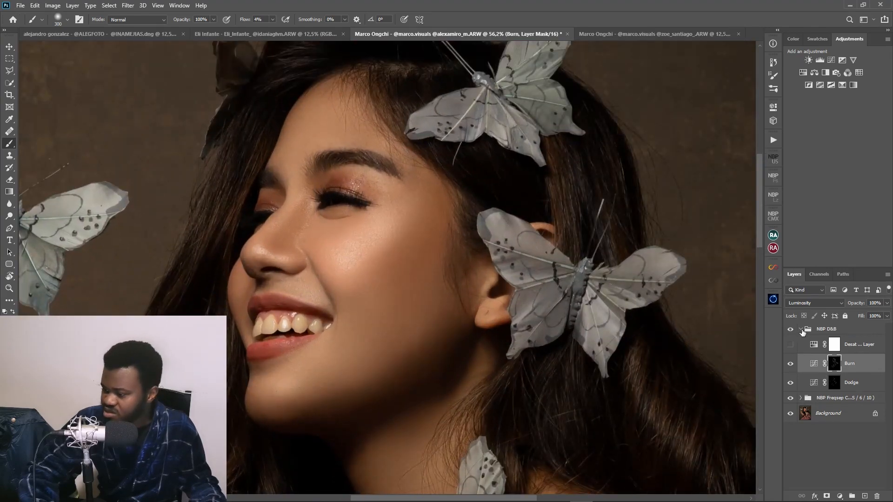
left_click(801, 329)
left_click(791, 330)
left_click(791, 329)
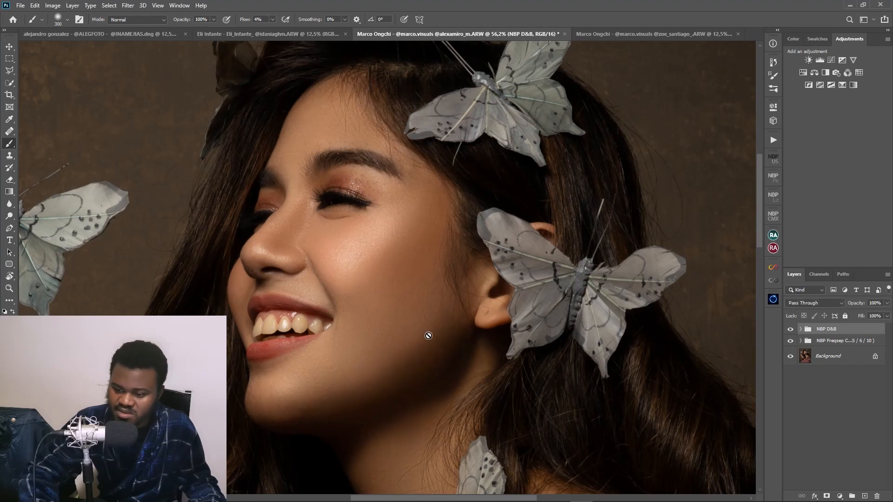
- Add the Magic Eyes layer group with Beauty Retouch, expand it and target the Clean Eye Whites group's mask
scroll(329, 379, "up", 5)
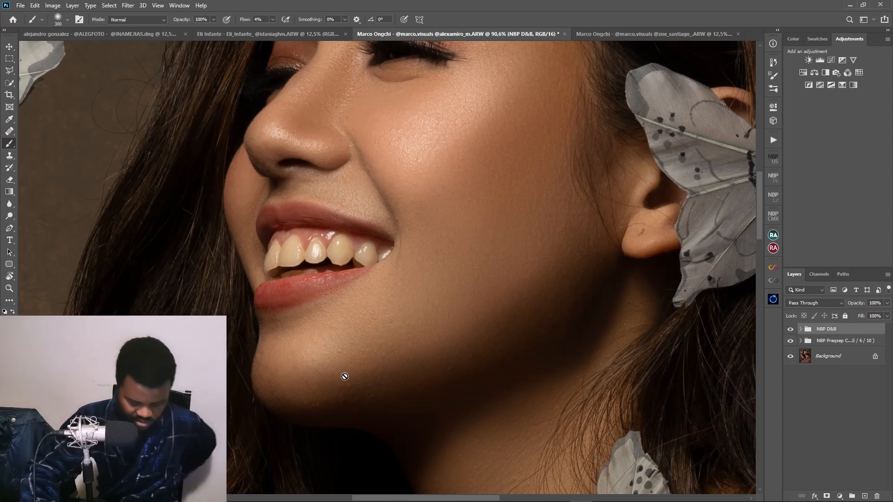
left_click(773, 235)
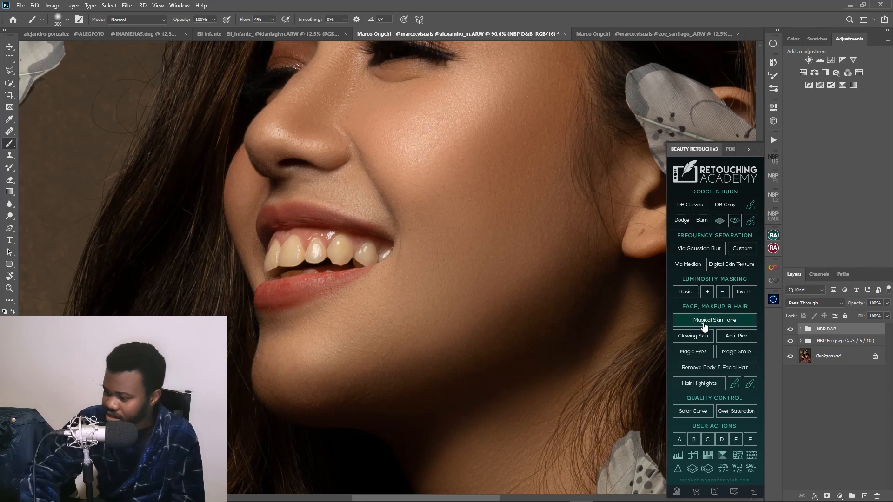
left_click(699, 353)
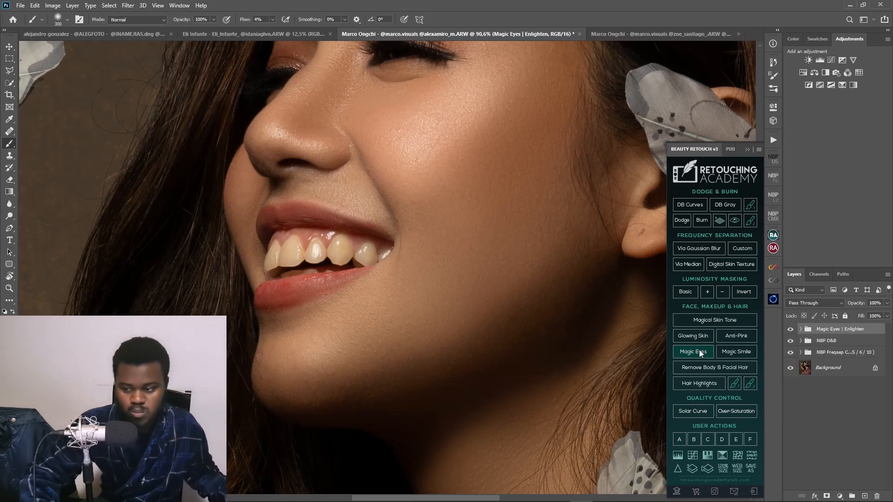
left_click(801, 330)
left_click(834, 403)
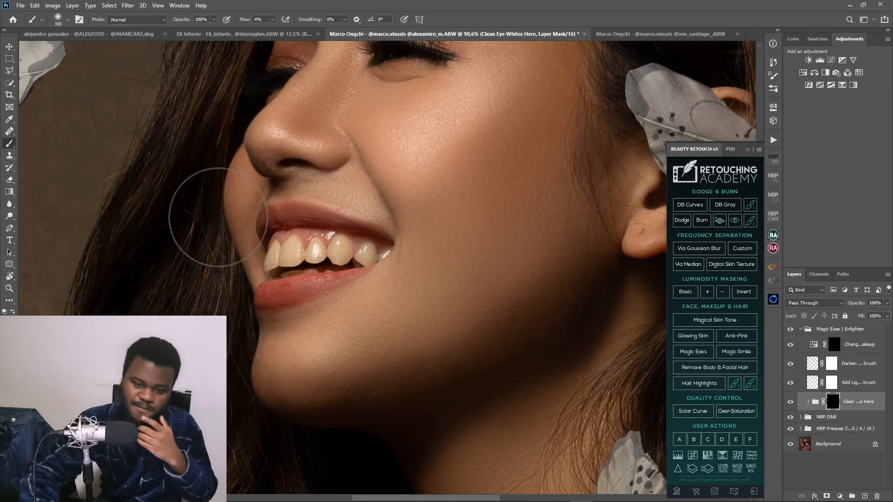
- Whiten the teeth by painting on the Clean Eye Whites mask with a much smaller brush
key("bracketleft")
key("bracketleft")
key("bracketleft")
key("bracketleft")
key("bracketleft")
key("bracketleft")
key("bracketleft")
key("bracketleft")
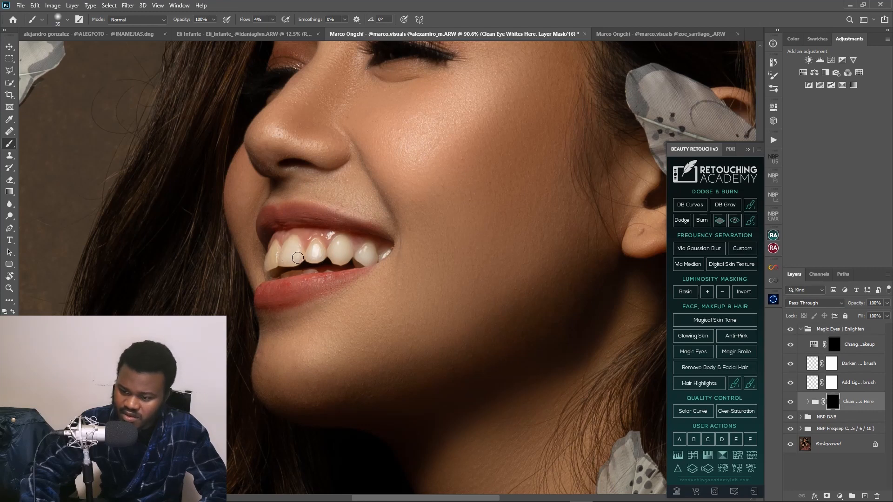
left_click_drag(273, 261, 274, 248)
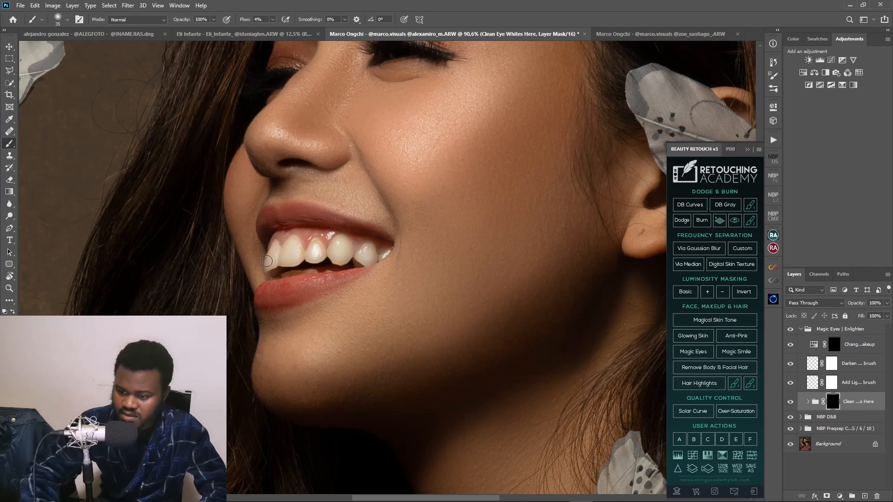
- Refine the whitening along the upper teeth with the brush reduced to 15 px
key("bracketleft")
key("bracketleft")
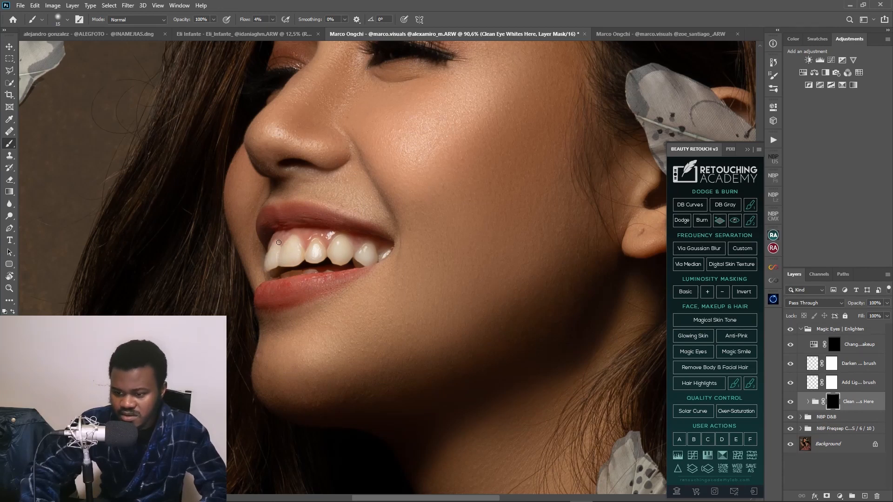
mouse_move(278, 253)
left_mouse_down()
mouse_move(282, 265)
mouse_move(303, 258)
mouse_move(301, 246)
mouse_move(328, 254)
mouse_move(316, 239)
mouse_move(306, 252)
mouse_move(320, 254)
mouse_move(339, 235)
mouse_move(356, 250)
left_mouse_up()
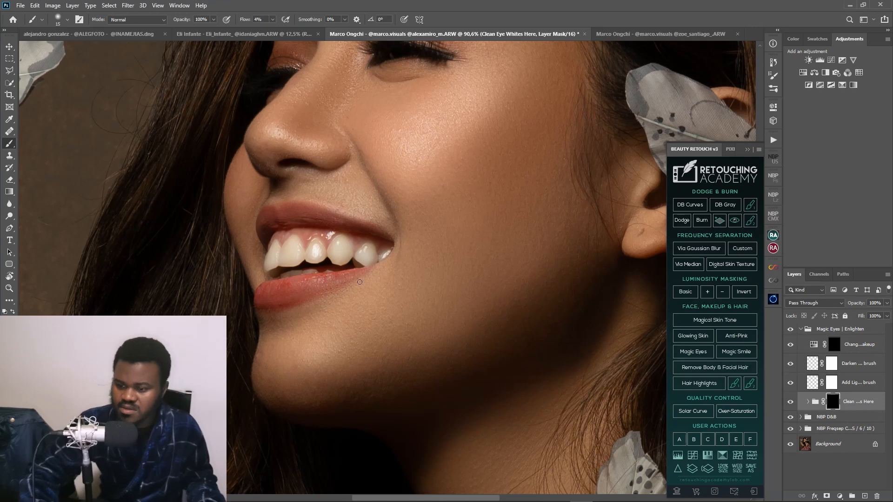
- Collapse the Magic Eyes group and toggle its visibility to compare the teeth before and after whitening
left_click(801, 329)
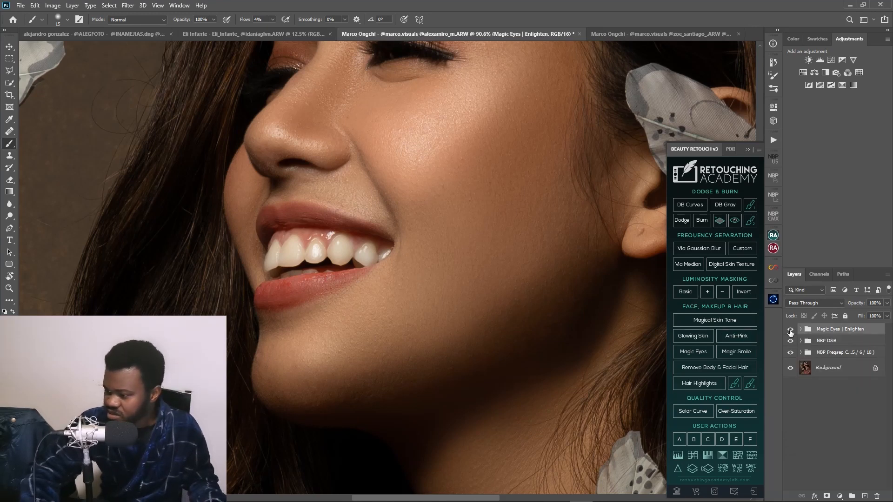
left_click(790, 330)
left_click(790, 330)
left_click(790, 330)
left_click(790, 330)
left_click(790, 331)
left_click(790, 332)
left_click(790, 331)
left_click(790, 331)
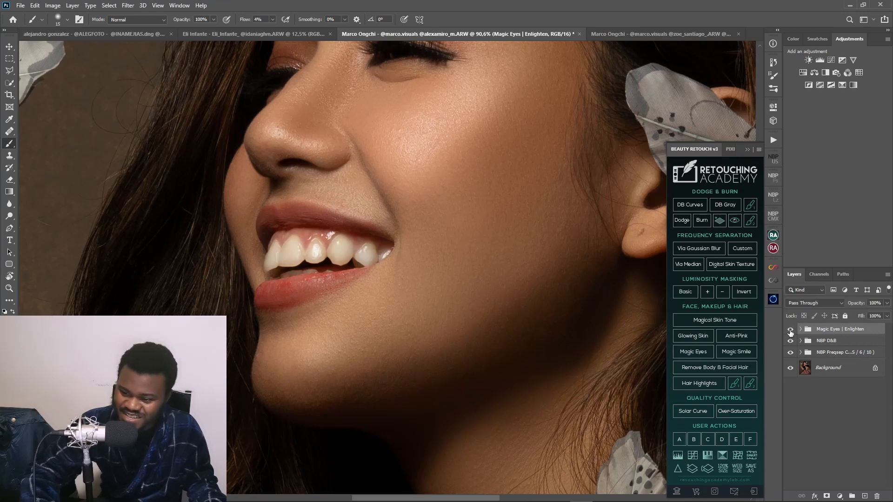
left_click(790, 331)
left_click(790, 331)
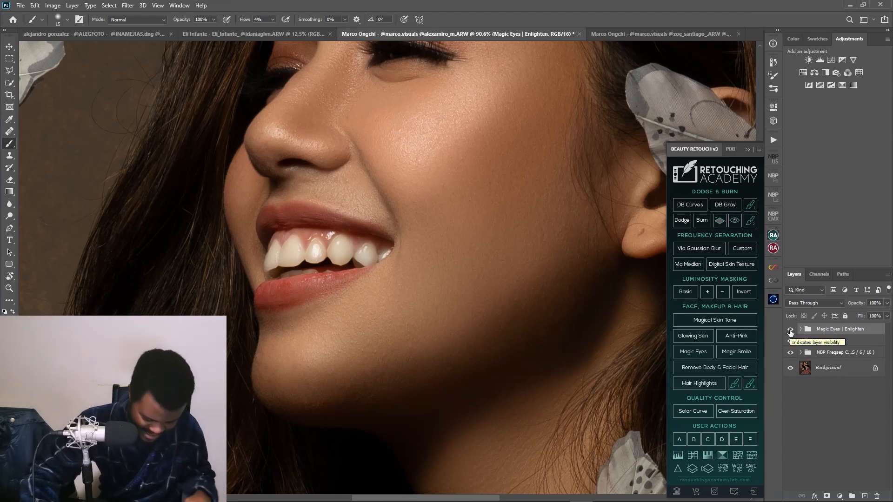
- Compare the whole retouched portrait with the original by isolating and restoring the Background layer
scroll(510, 287, "down", 10)
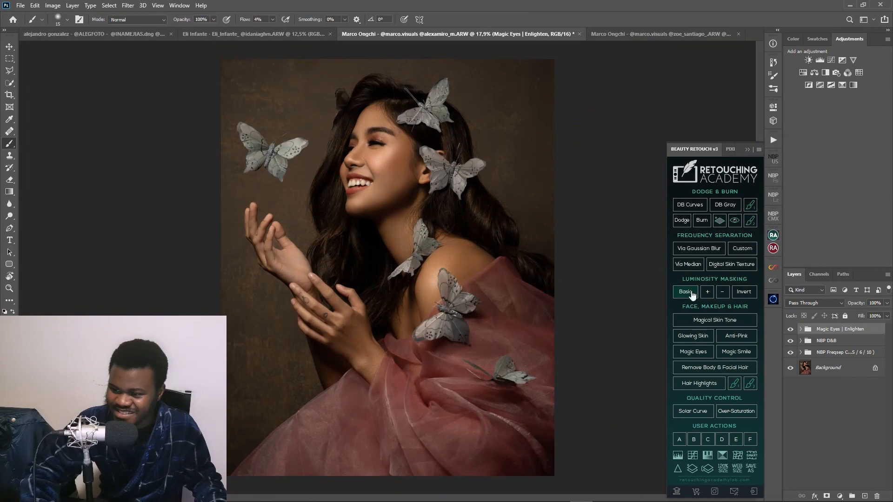
left_click(790, 367, "alt")
left_click(790, 368, "alt")
left_click(790, 368, "alt")
left_click(790, 367, "alt")
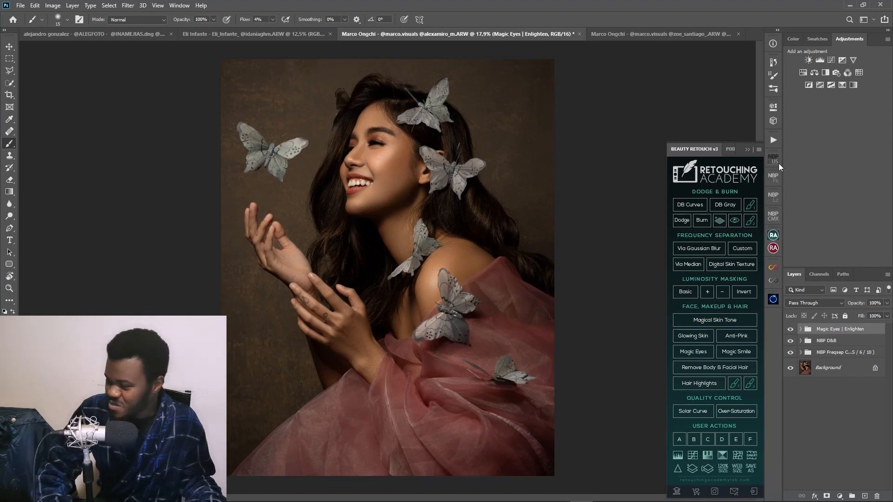
- Run the Celestite action from the Fine Art Actions set and let it finish
left_click(772, 140)
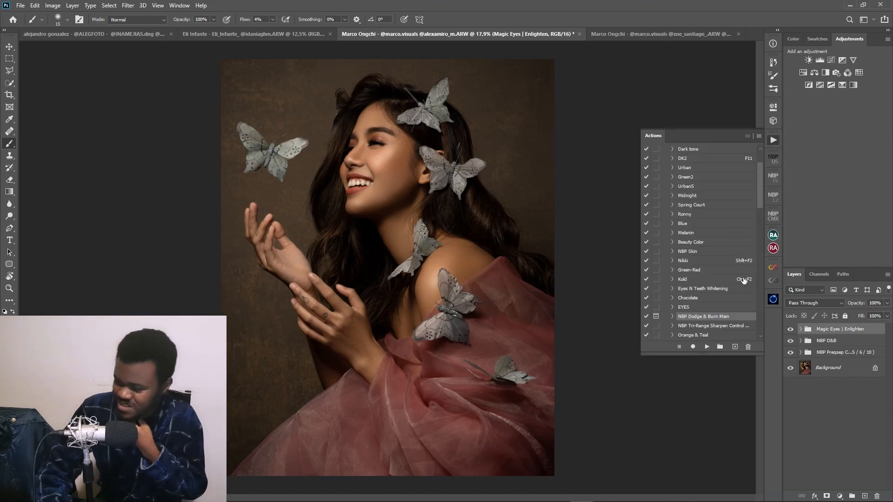
scroll(722, 295, "down", 10)
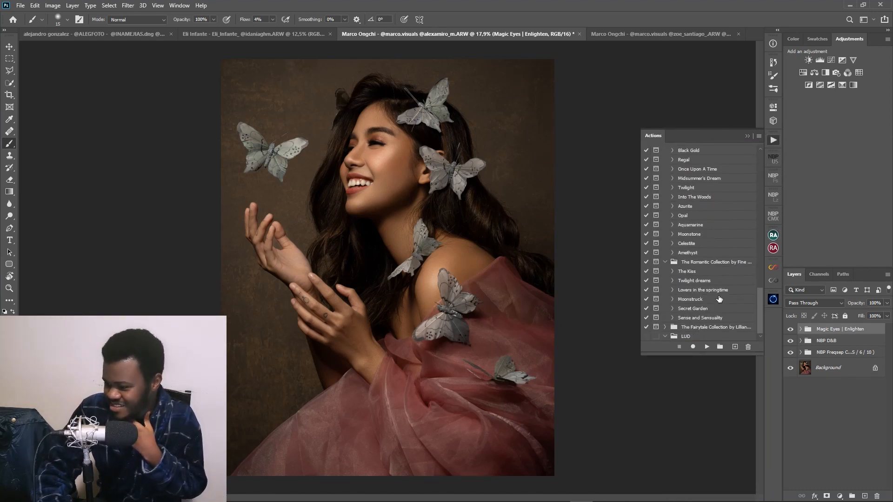
left_click(697, 244)
left_click(707, 347)
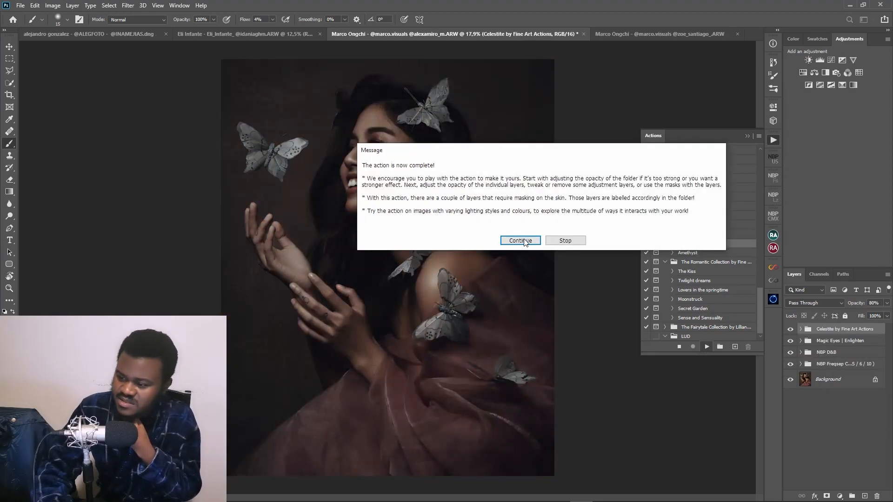
left_click(521, 241)
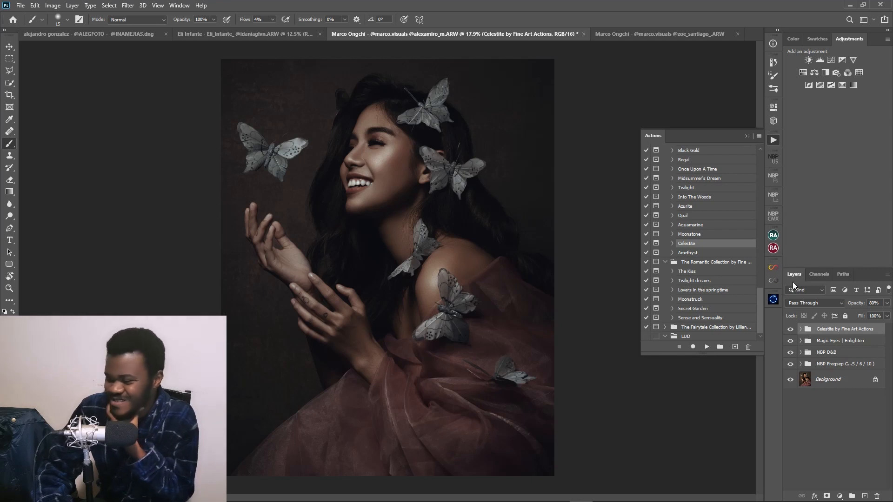
- Apply the NBP Blondie preset as color grading with NBP ColourmapX
left_click(773, 215)
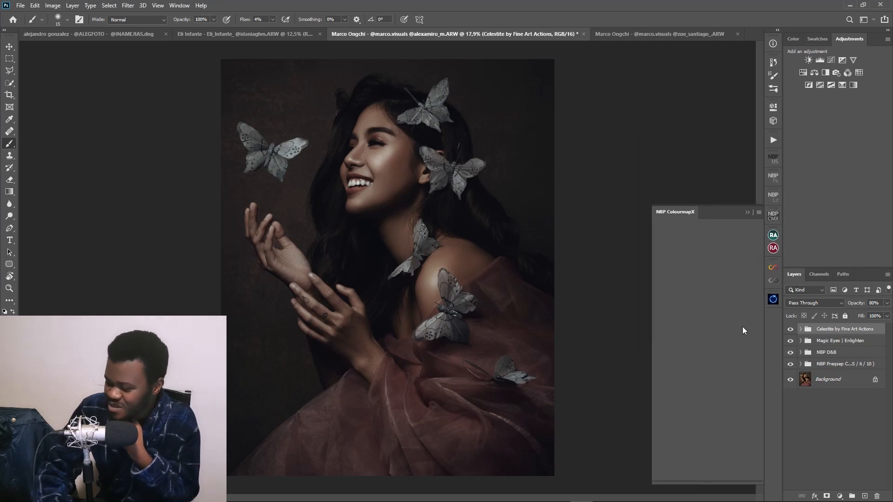
scroll(741, 378, "down", 5)
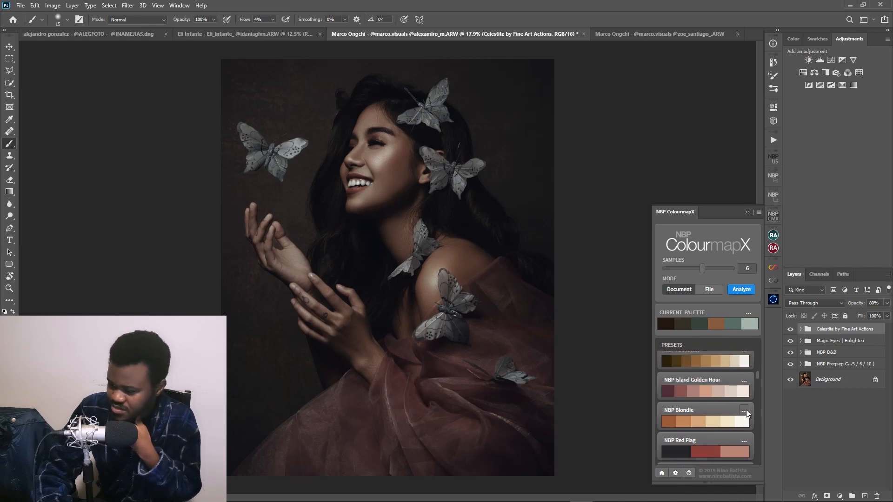
left_click(744, 410)
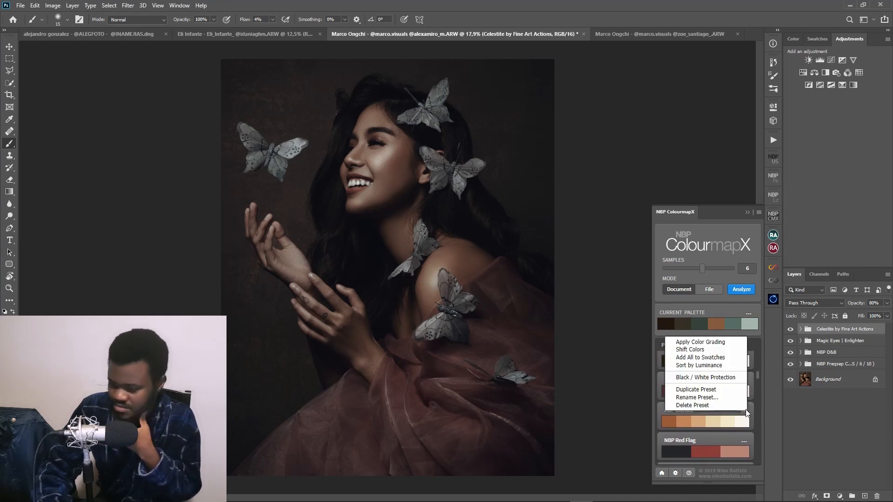
left_click(700, 343)
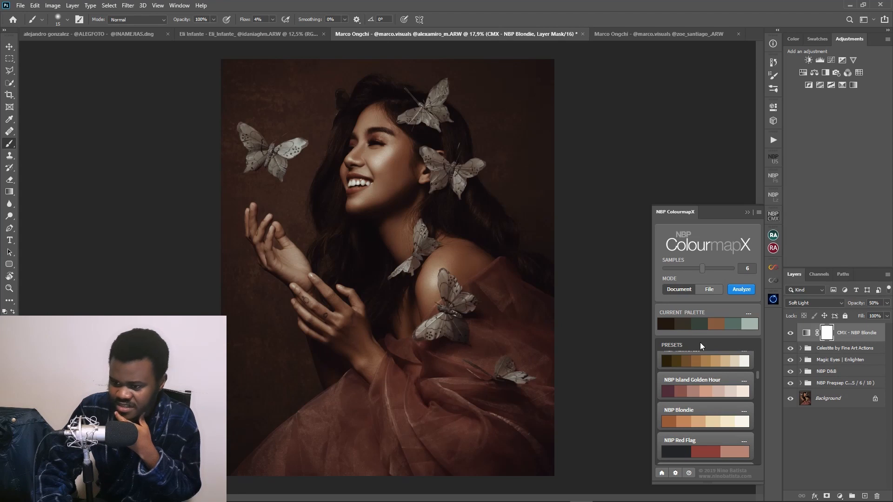
left_click(748, 212)
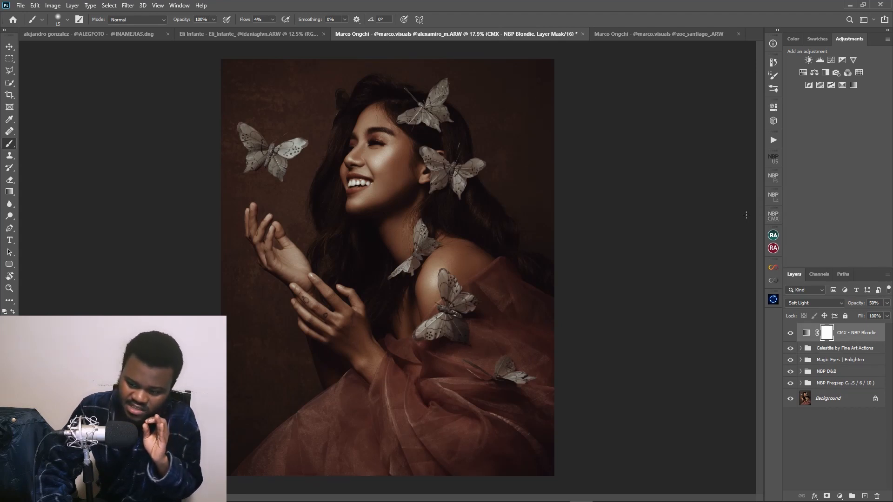
- Lower the Celestite group's opacity to 50%
left_click(854, 349)
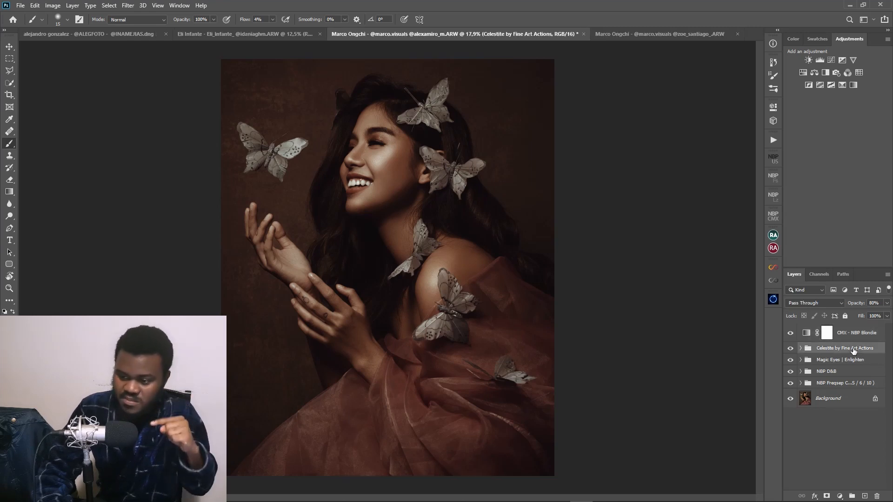
left_click(887, 303)
left_click_drag(878, 313, 873, 314)
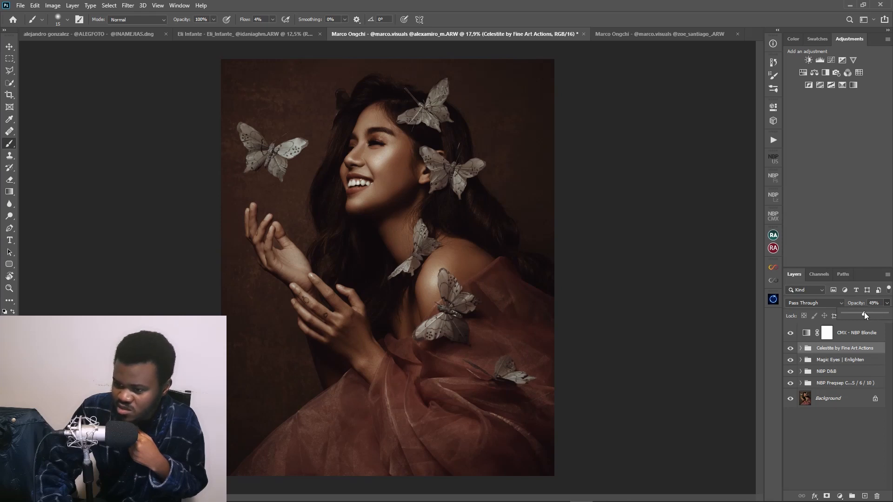
left_click_drag(860, 311, 860, 312)
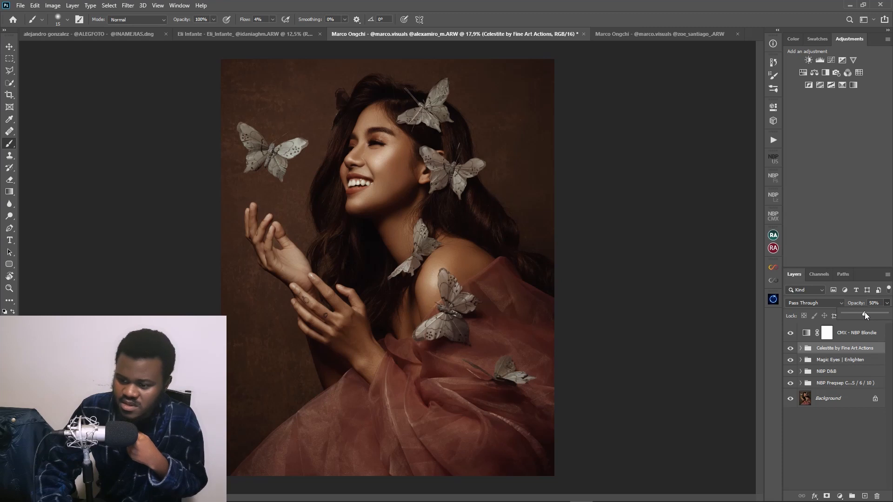
- Compare the graded portrait with the original Background and set the Celestite group's opacity to 70%
left_click(791, 399, "alt")
left_click(791, 399, "alt")
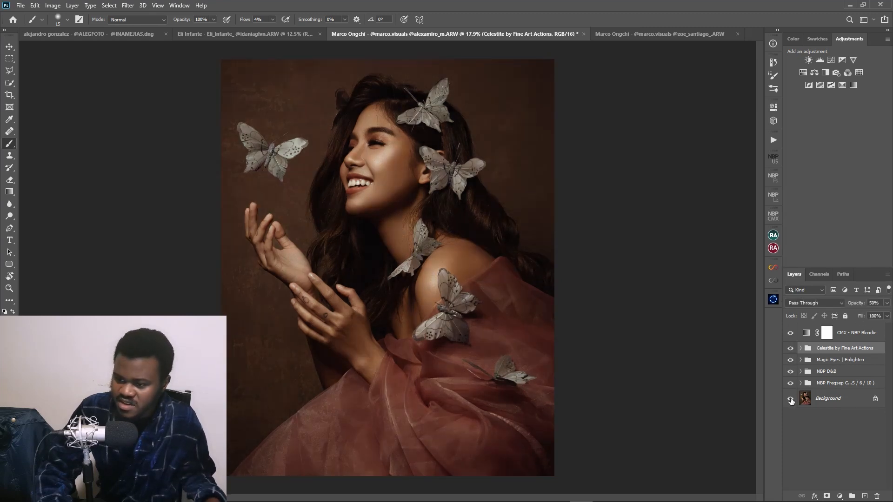
left_click(790, 399, "alt")
left_click(791, 399, "alt")
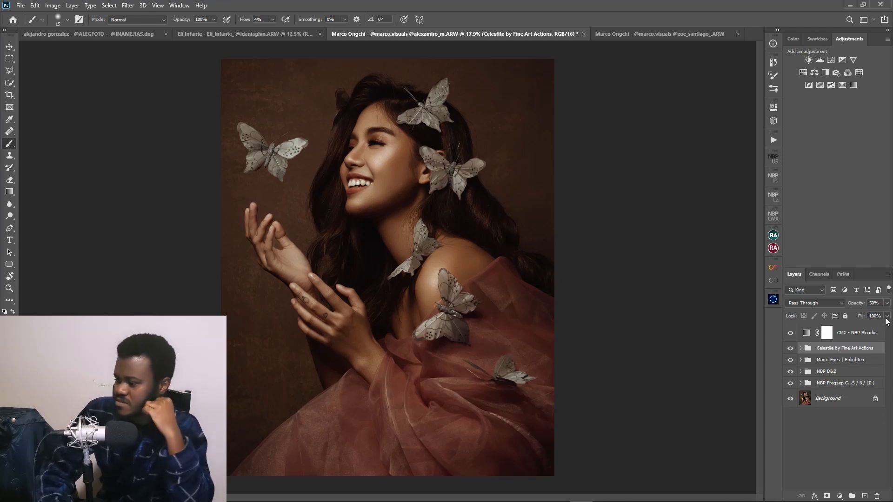
left_click(887, 303)
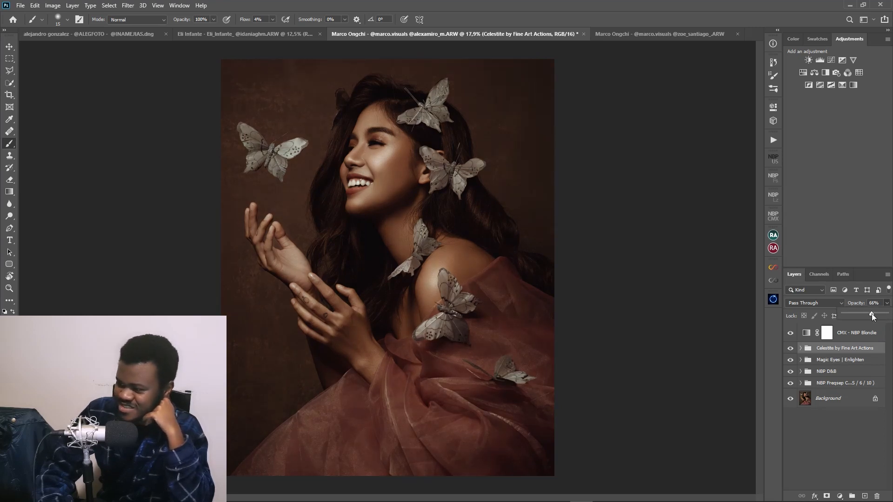
left_click_drag(872, 317, 873, 316)
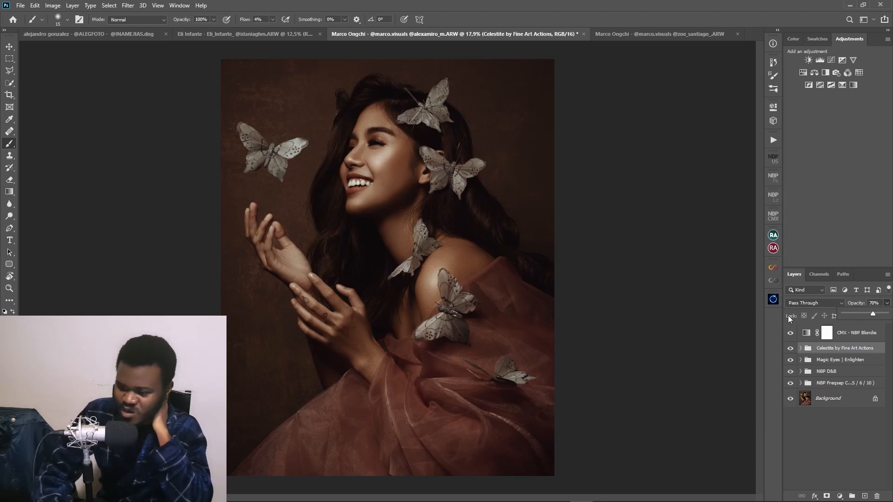
- Run the Orange & Teal action above the CMX - NBP Blondie layer and lower the resulting group's opacity to 20%
left_click(827, 332)
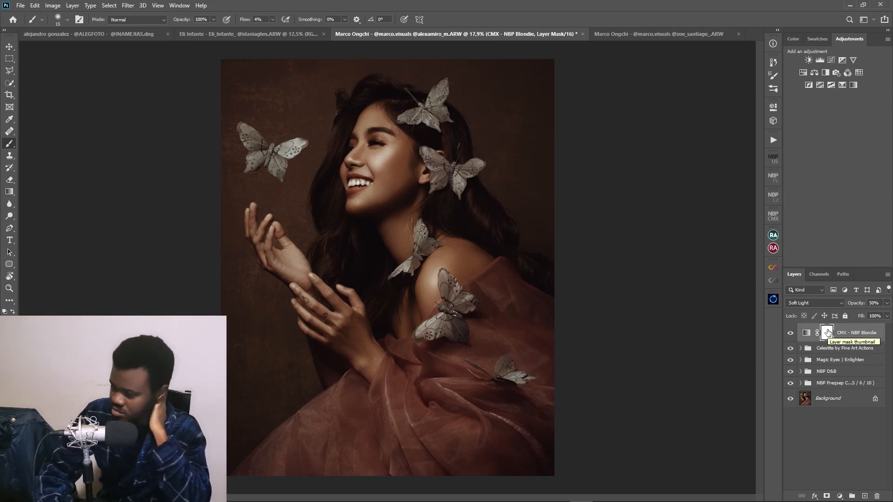
left_click(774, 140)
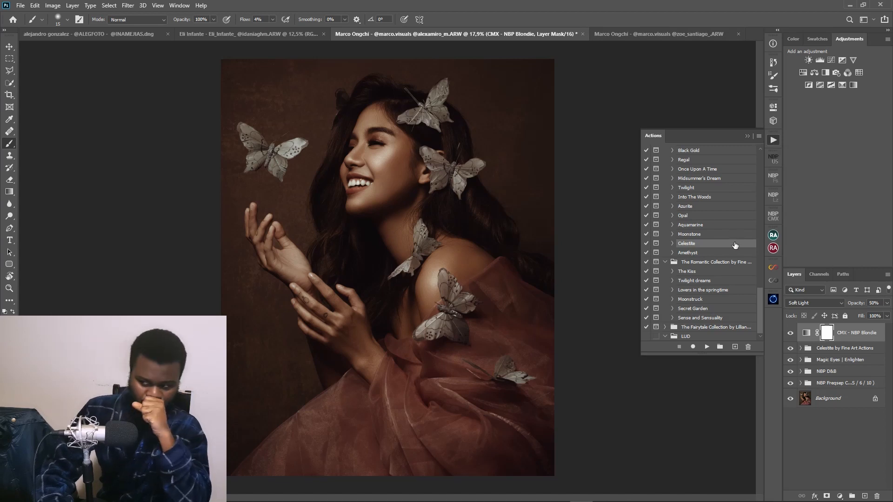
scroll(735, 245, "up", 5)
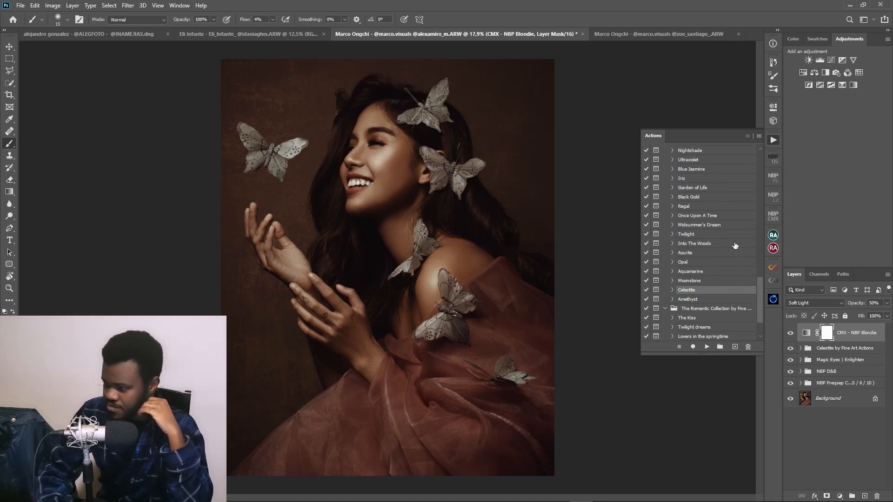
scroll(733, 244, "up", 8)
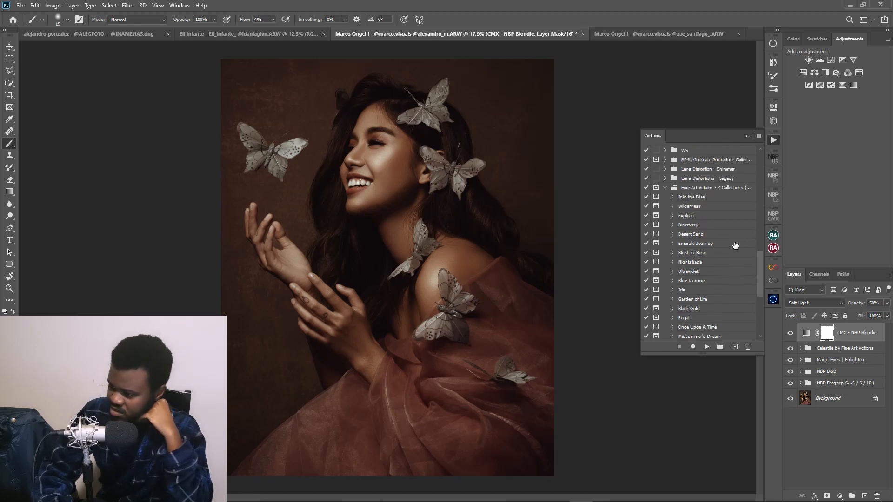
scroll(731, 242, "up", 5)
scroll(731, 243, "down", 3)
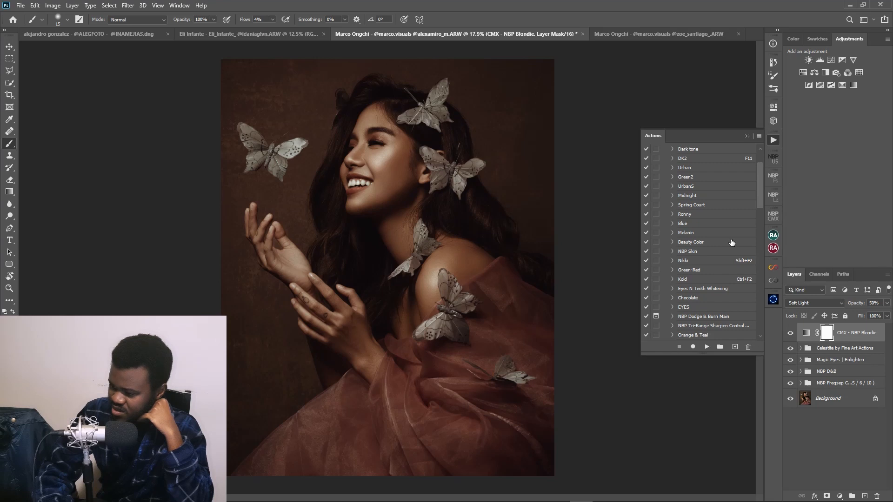
scroll(732, 242, "down", 1)
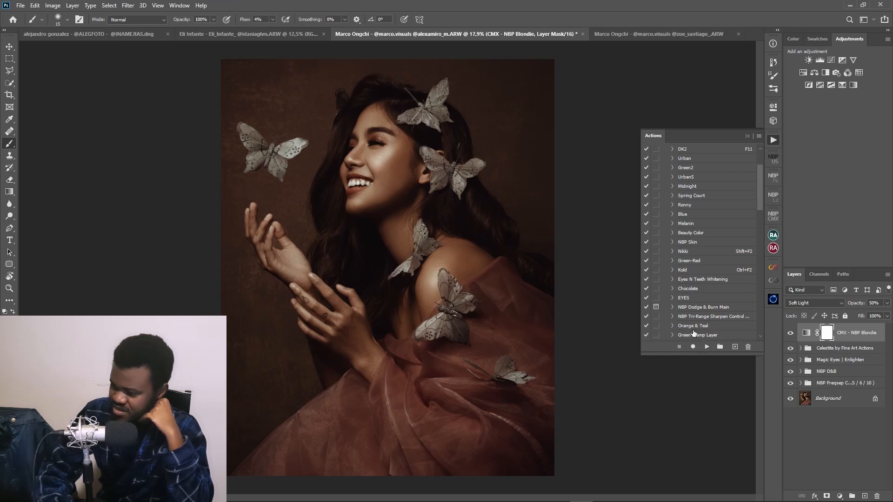
left_click(703, 326)
left_click(708, 347)
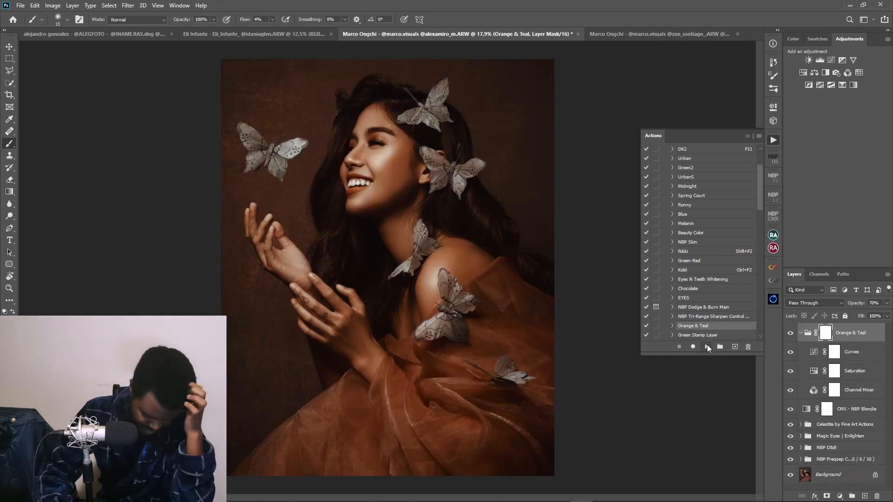
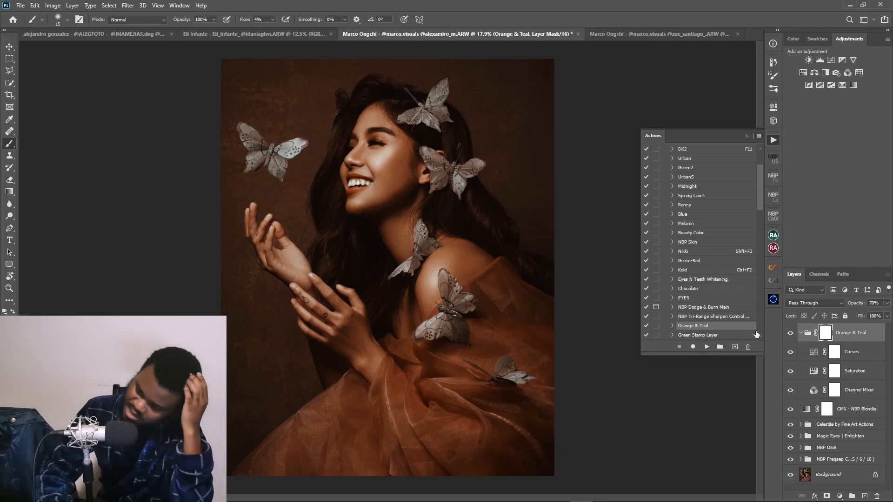
left_click(800, 332)
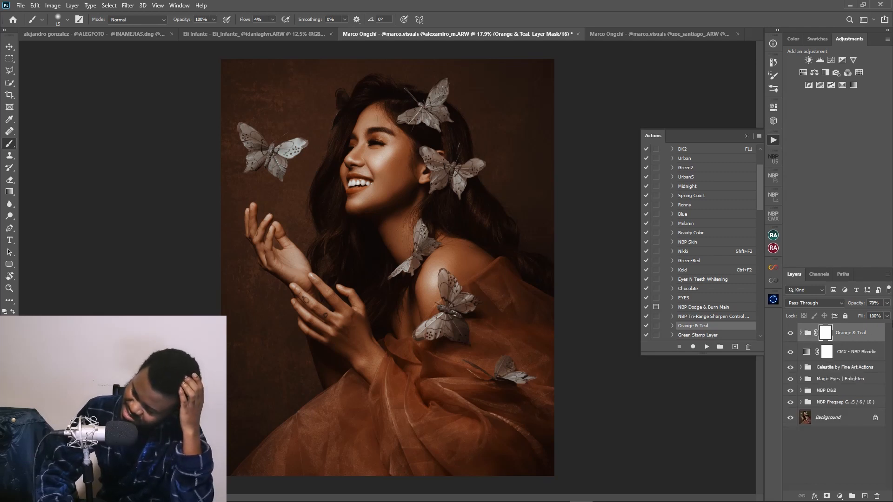
left_click_drag(886, 304, 857, 314)
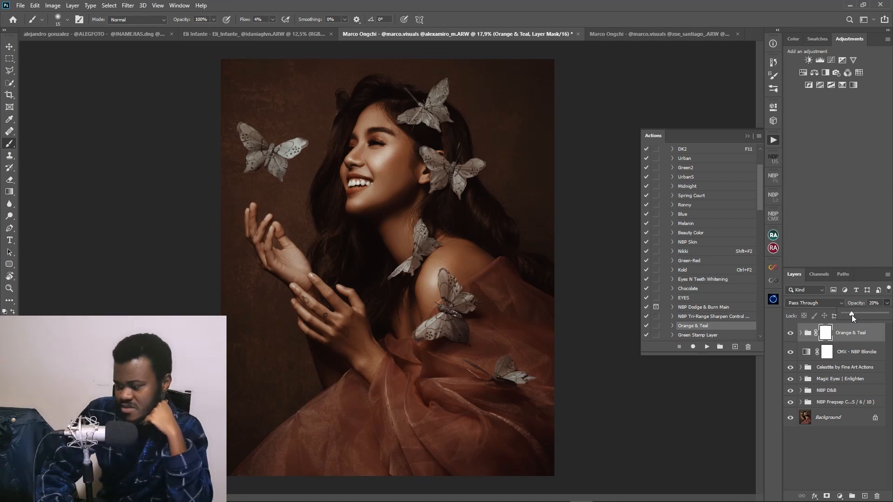
- Compare the portrait with and without the Orange & Teal group and delete the group
left_click(790, 334)
left_click(791, 335)
left_click(791, 335)
left_click(790, 334)
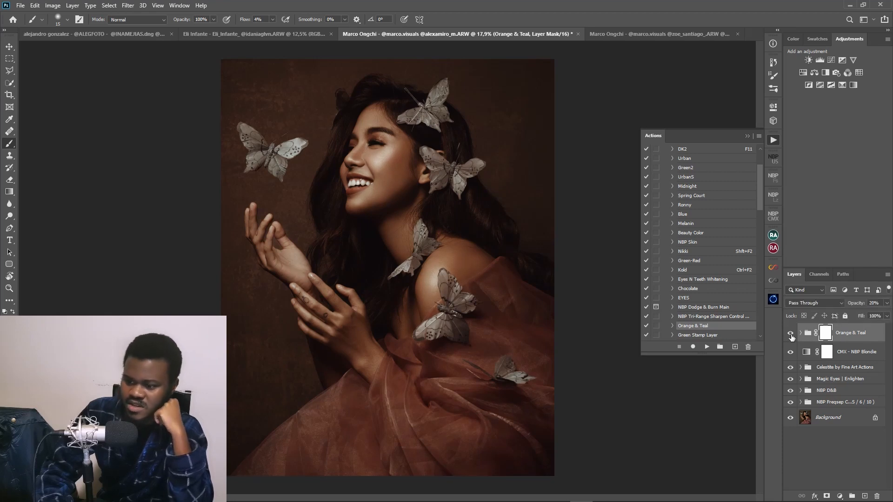
left_click(791, 335)
left_click(790, 335)
left_click(791, 335)
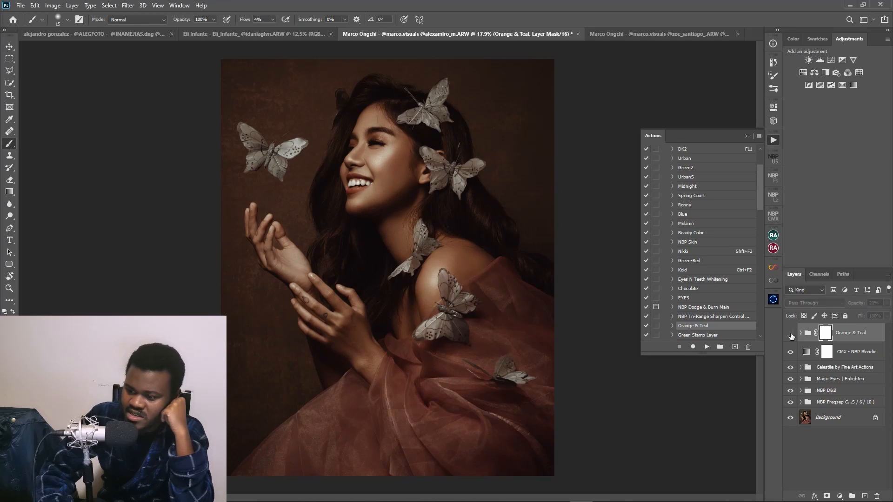
left_click(791, 335)
left_click(790, 334)
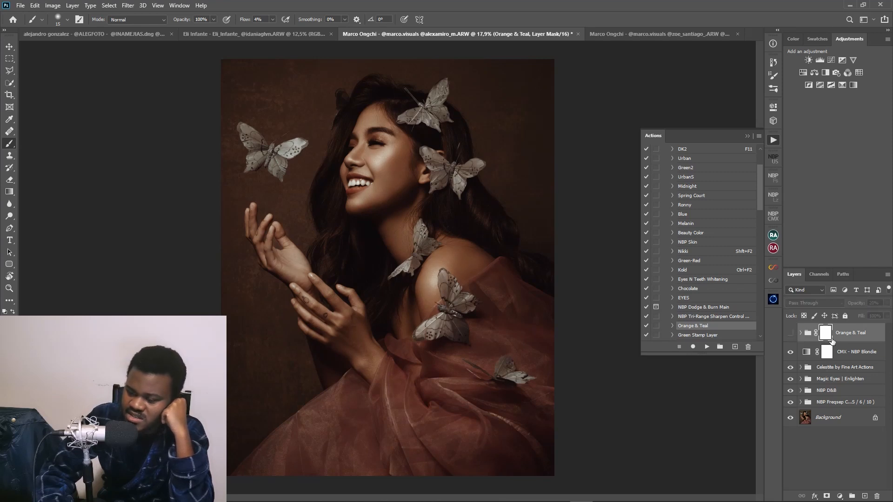
key("Delete")
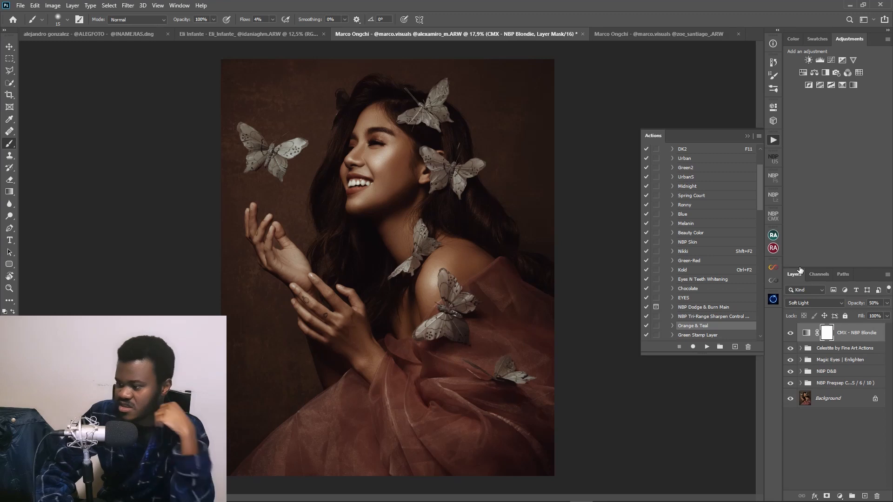
- Stamp the visible layers into a new top layer and sharpen it with NBP Ultrasharp at Medium contrast 300
left_click(775, 251)
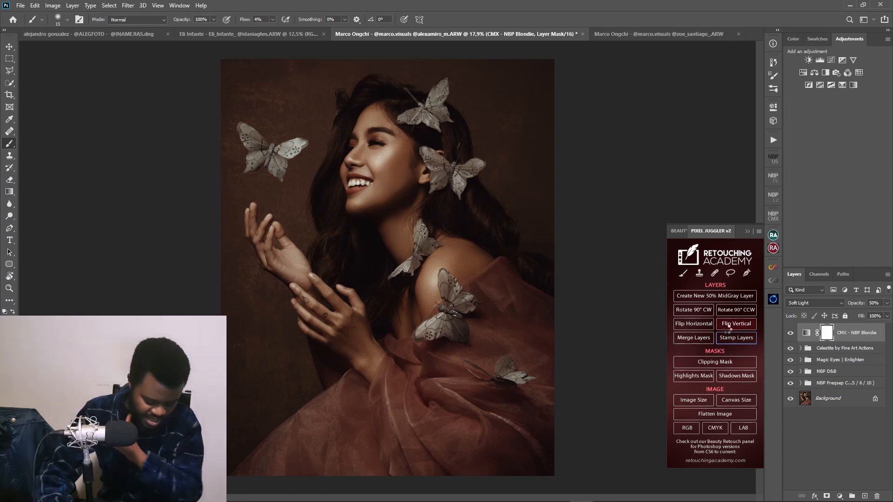
left_click(736, 336)
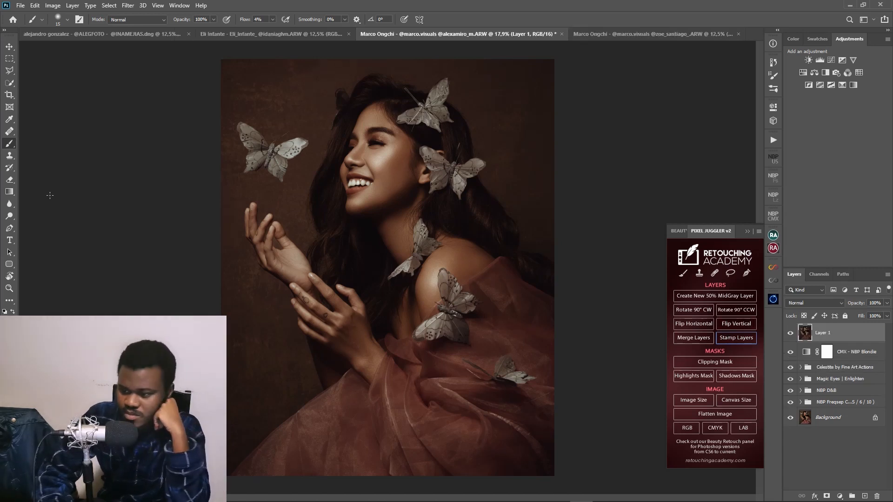
left_click(9, 288)
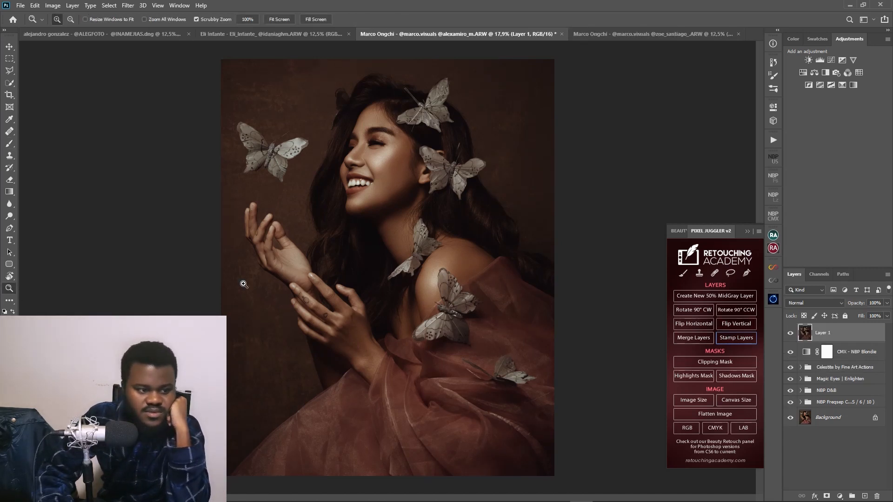
left_click_drag(391, 162, 421, 155)
scroll(420, 155, "up", 2)
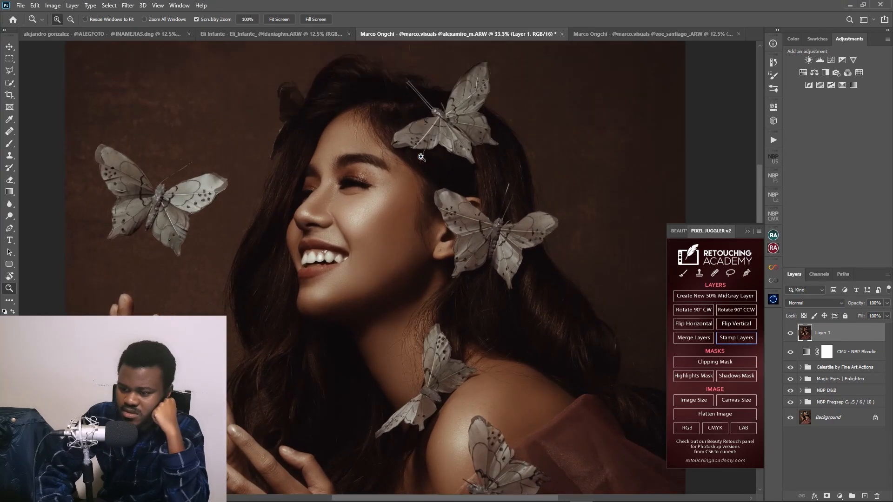
left_click(386, 198)
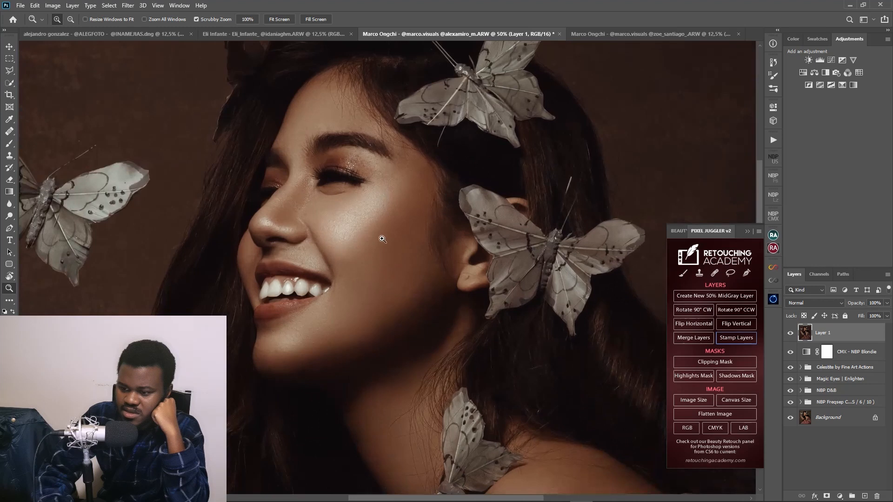
scroll(291, 274, "up", 1)
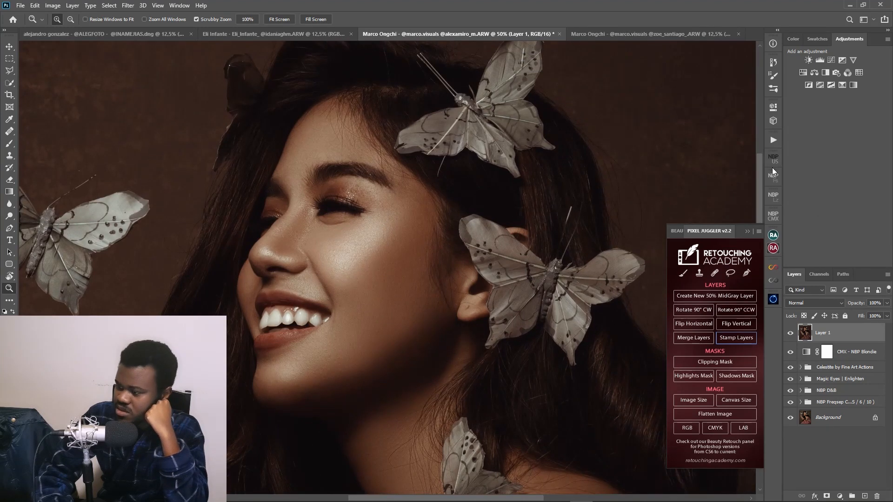
left_click(768, 160)
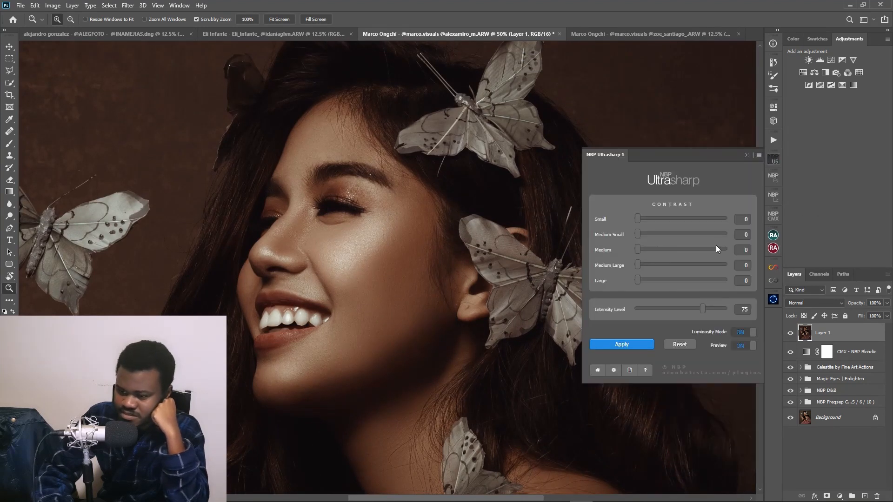
left_click_drag(676, 250, 710, 249)
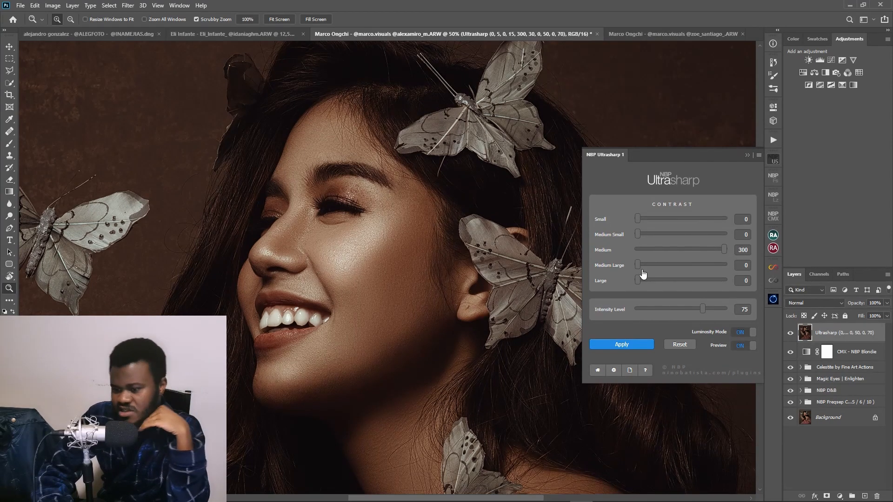
- Compare the portrait with and without the Ultrasharp layer and examine the sharpening in full view and on the face
left_click(790, 334)
left_click(791, 335)
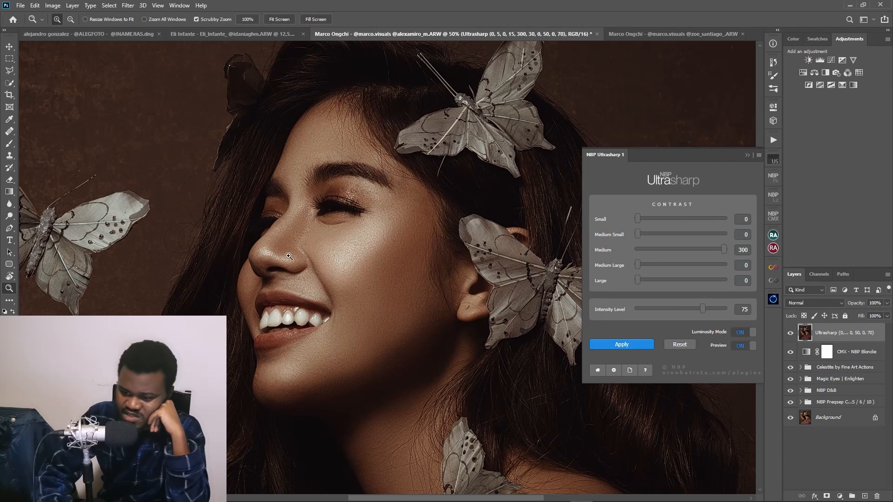
left_click(274, 19)
left_click(407, 149)
scroll(407, 186, "up", 1)
left_click(406, 220)
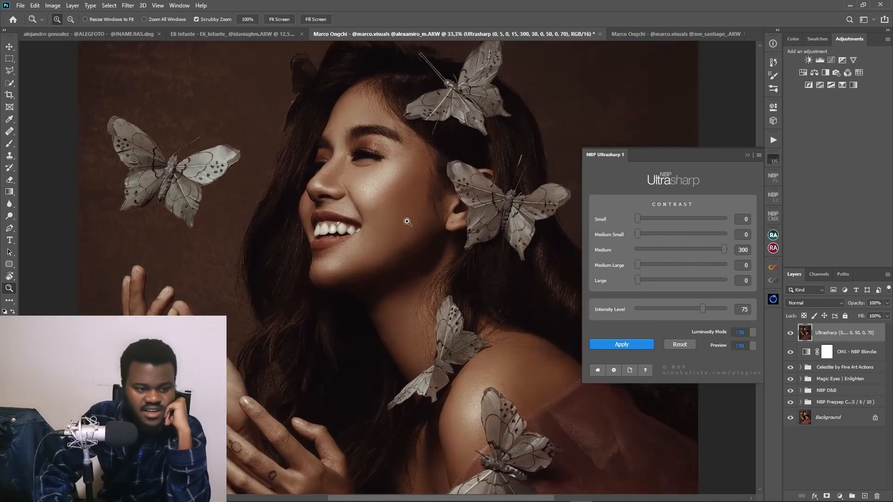
scroll(415, 233, "up", 1)
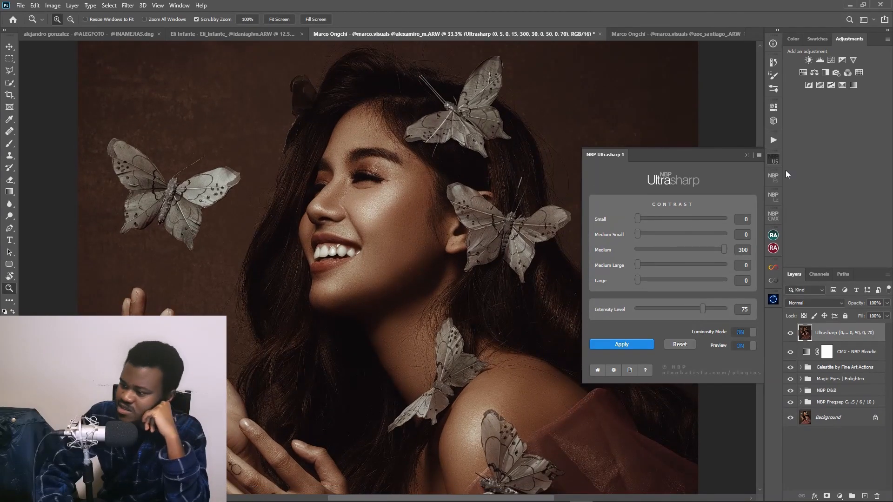
- Run the Green Stamp Layer action above the Ultrasharp layer, continuing past the missing-layer warning
left_click(771, 141)
scroll(723, 278, "down", 1)
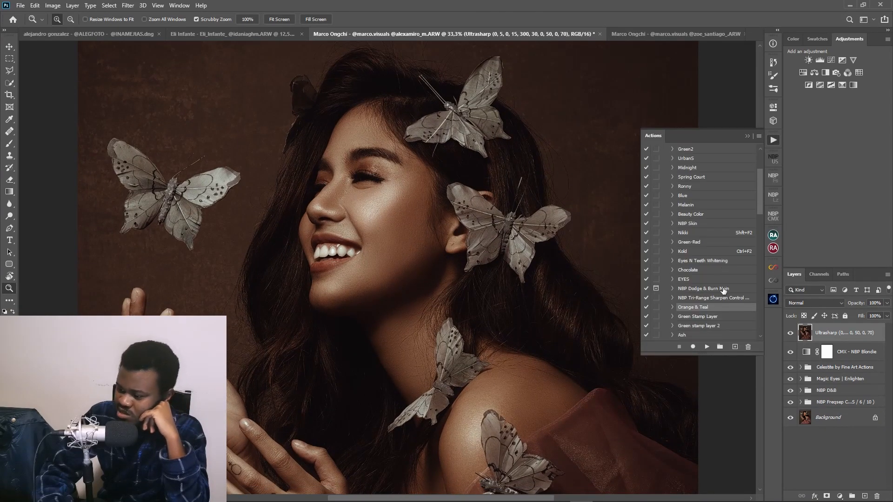
left_click(721, 317)
left_click(706, 346)
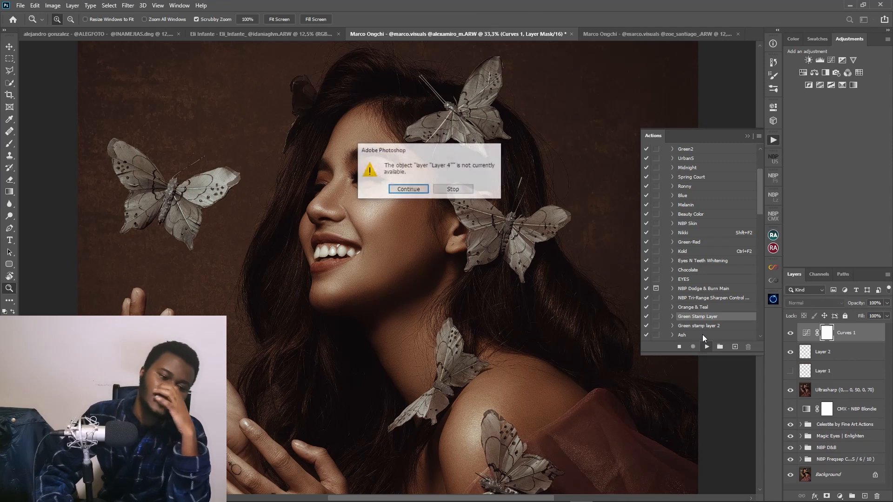
left_click(409, 189)
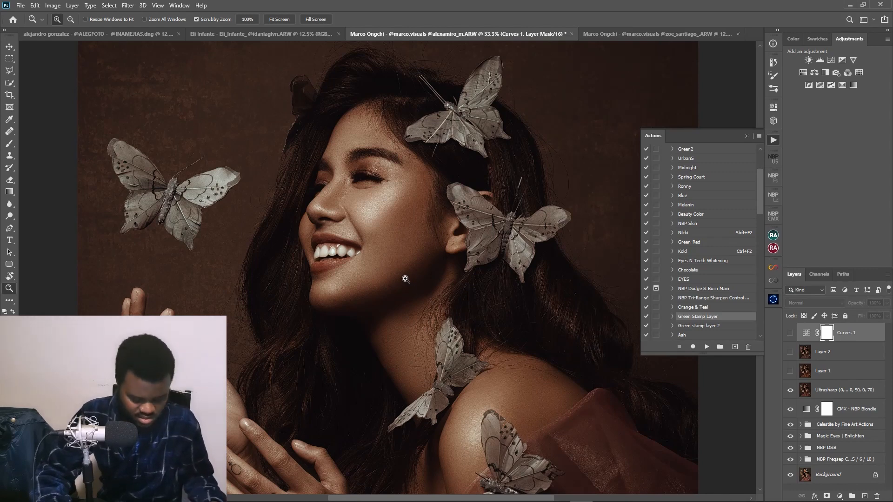
- Compare the toning of Layer 1 and Layer 2 on the whole portrait by switching their visibility
left_click(380, 272, "alt")
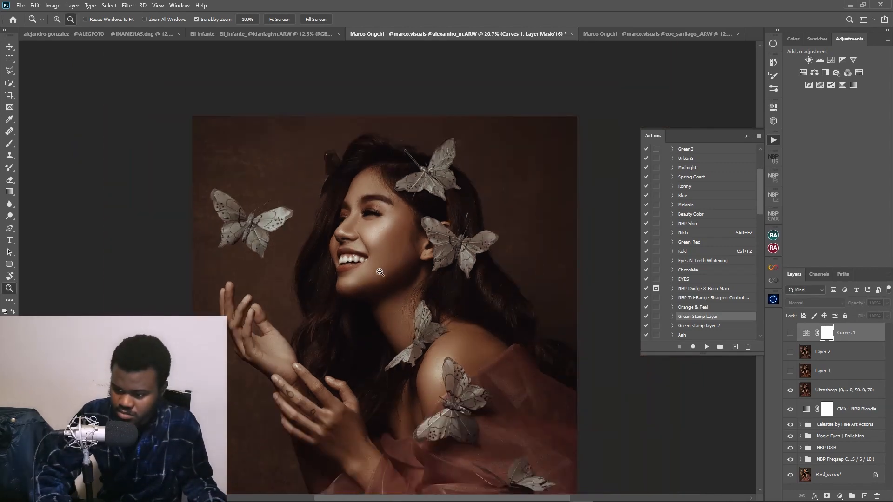
left_click(790, 371)
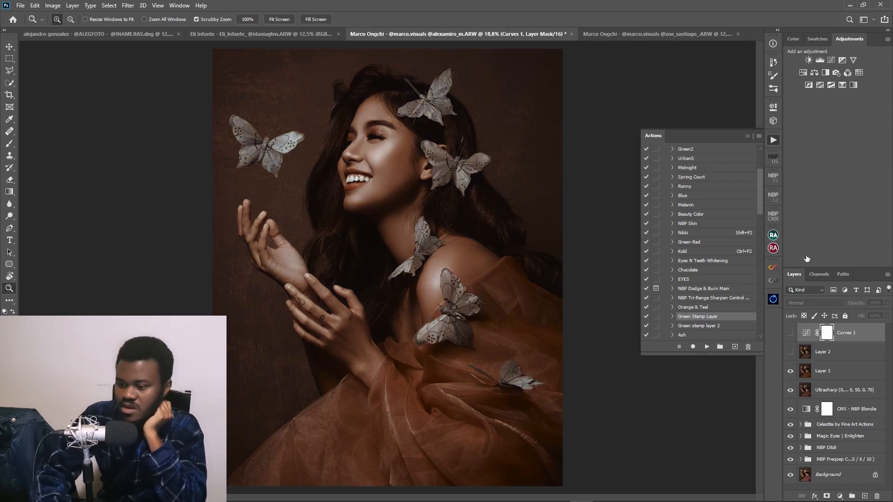
left_click(847, 356)
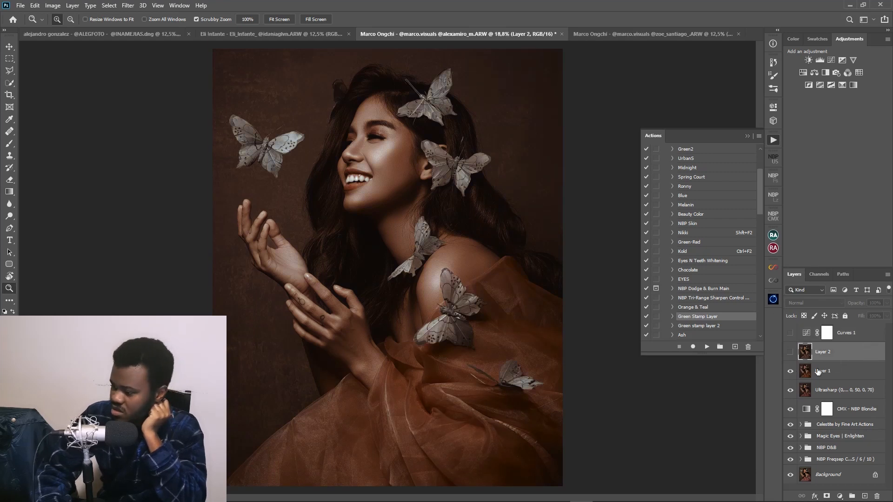
left_click(790, 370)
left_click(790, 354)
left_click(791, 353)
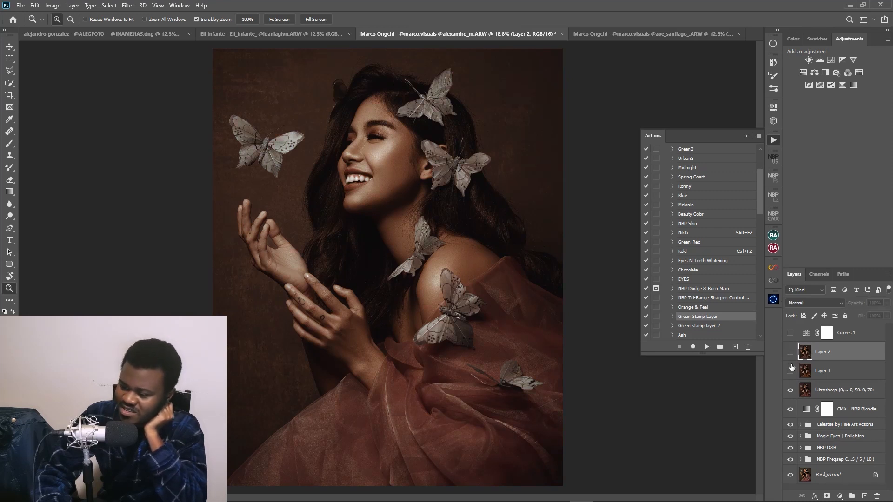
- Show the Layer 1 toning again and lower its opacity to 30%
left_click(791, 371)
left_click(851, 372)
left_click(887, 303)
left_click_drag(880, 318, 867, 317)
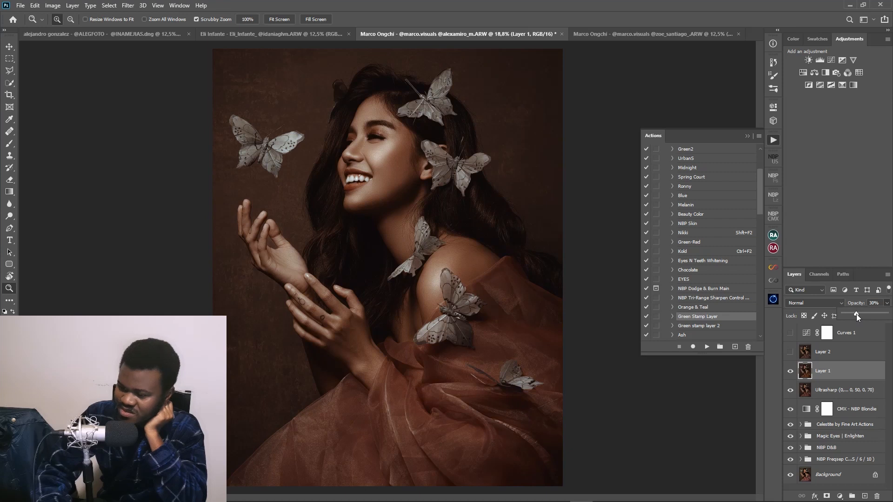
- Delete the Layer 1 and Layer 2 toning layers above the Ultrasharp layer
left_click(789, 374)
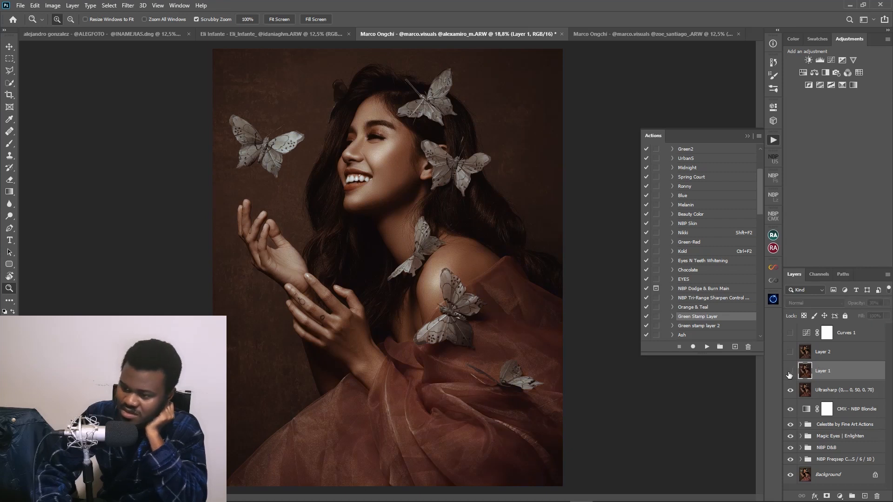
key("Delete")
left_click(841, 356)
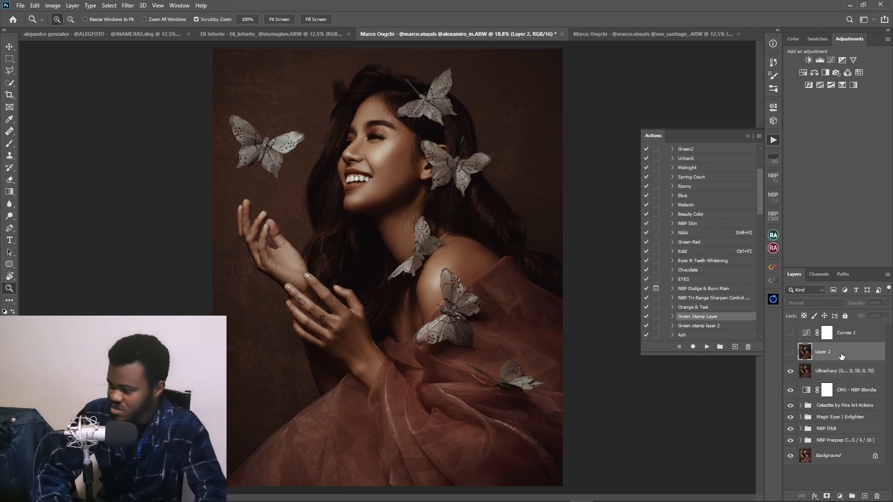
key("Delete")
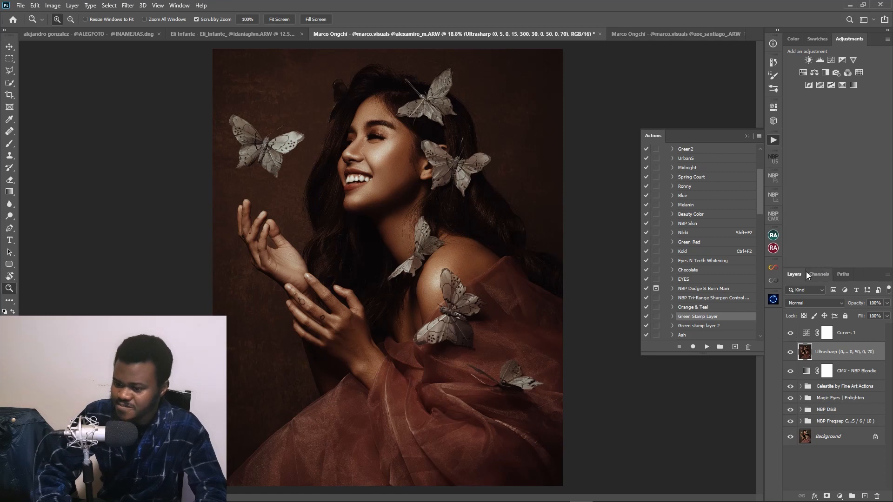
- Lower the Curves 1 adjustment layer's opacity to 50% and put the actions list away
left_click(853, 333)
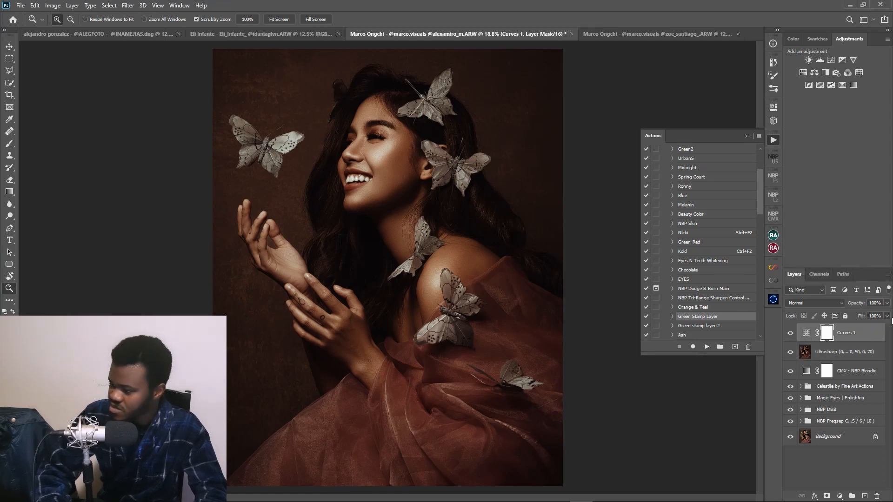
left_click(886, 303)
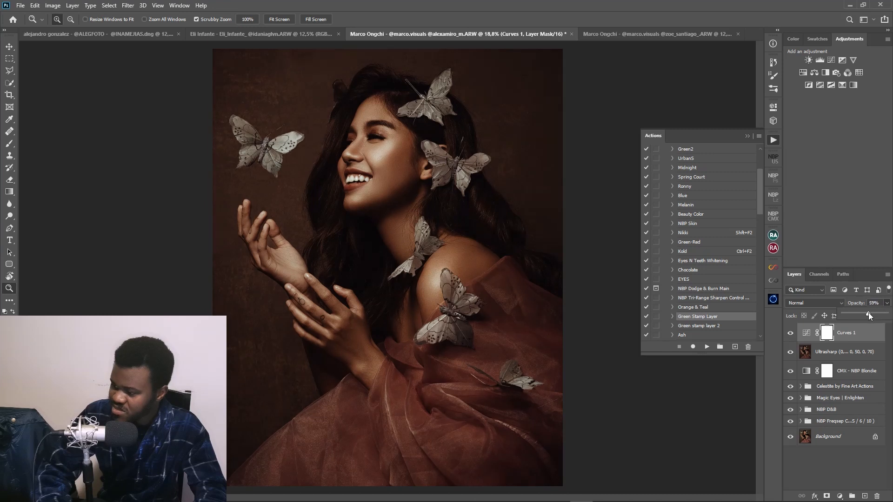
left_click(848, 342)
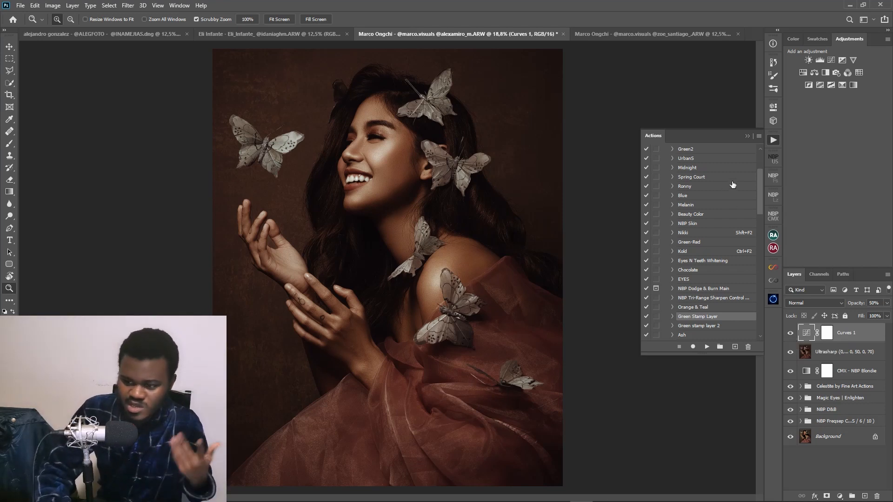
left_click(747, 136)
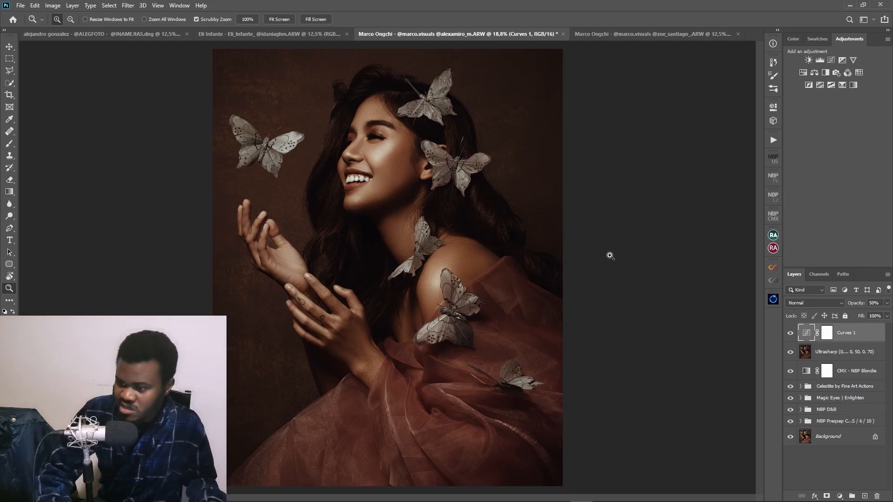
- Compare the whole edited portrait with the original by switching all layers above the Background off and on
left_click(830, 423)
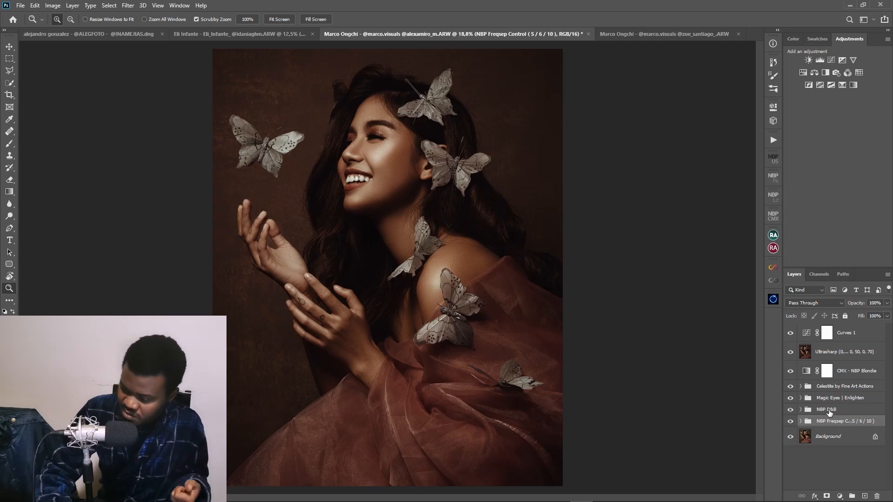
left_click(828, 411)
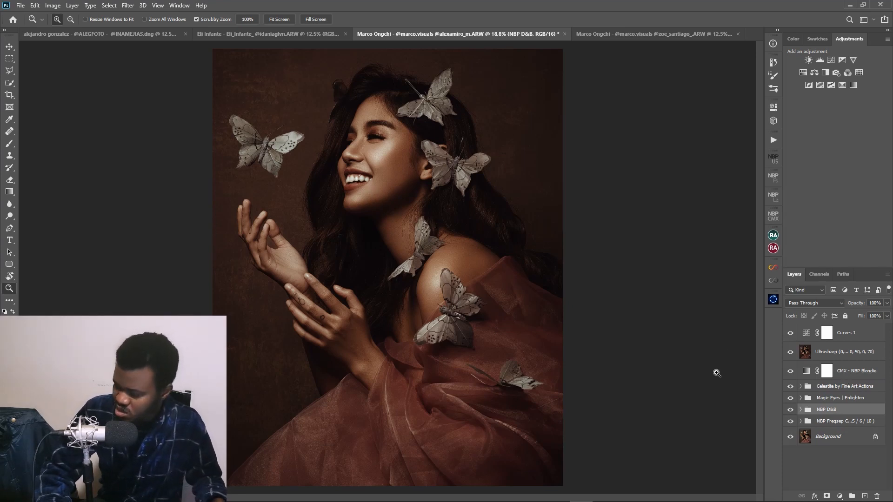
left_click(790, 437, "alt")
left_click(790, 440, "alt")
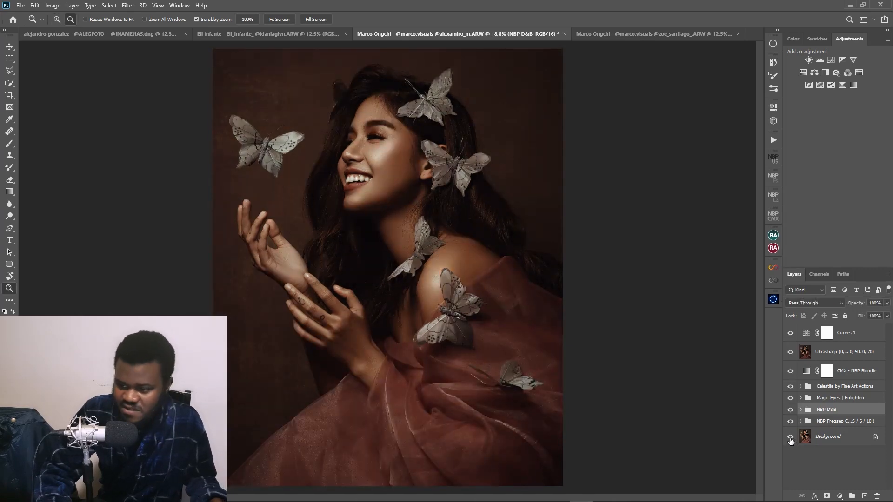
left_click(790, 439, "alt")
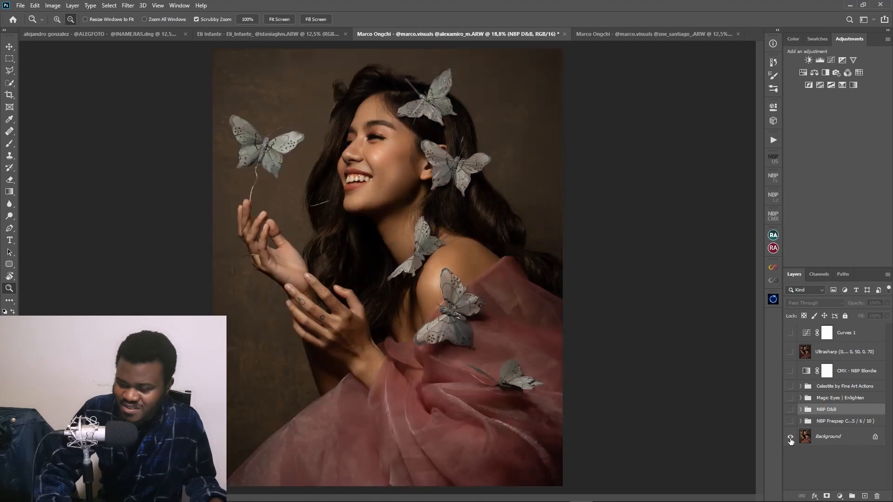
left_click(790, 439, "alt")
left_click(791, 440, "alt")
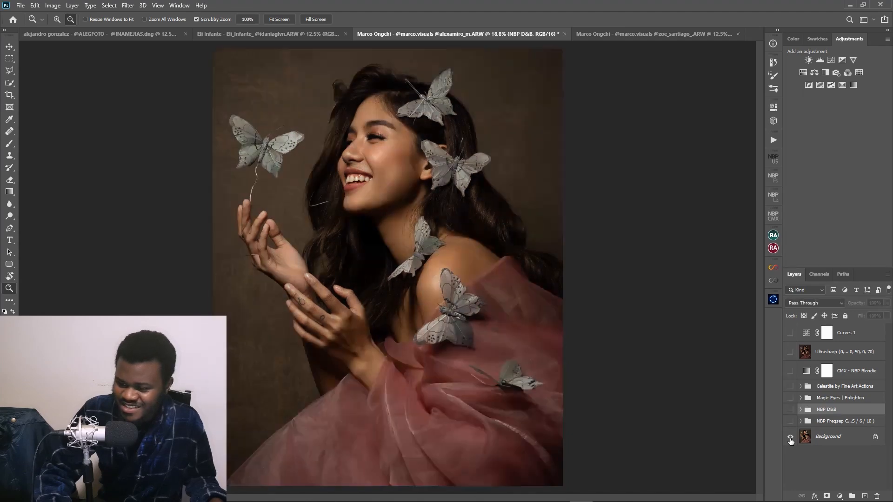
left_click(790, 440, "alt")
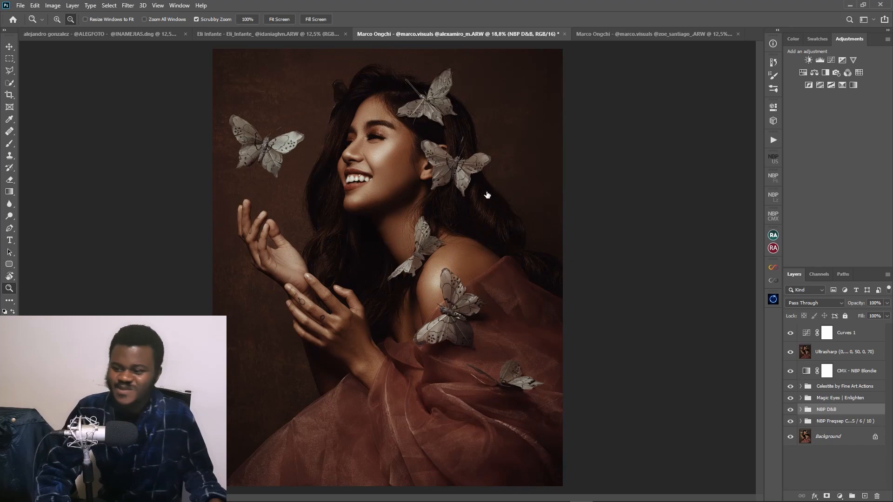
- Examine the face up close and compare the finished retouch with the original Background
left_click(374, 138)
left_click_drag(375, 138, 425, 145)
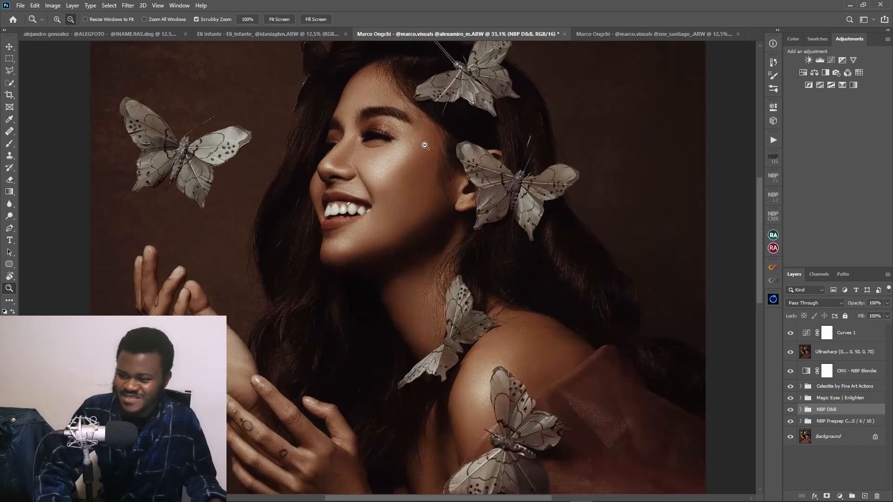
scroll(425, 145, "up", 5)
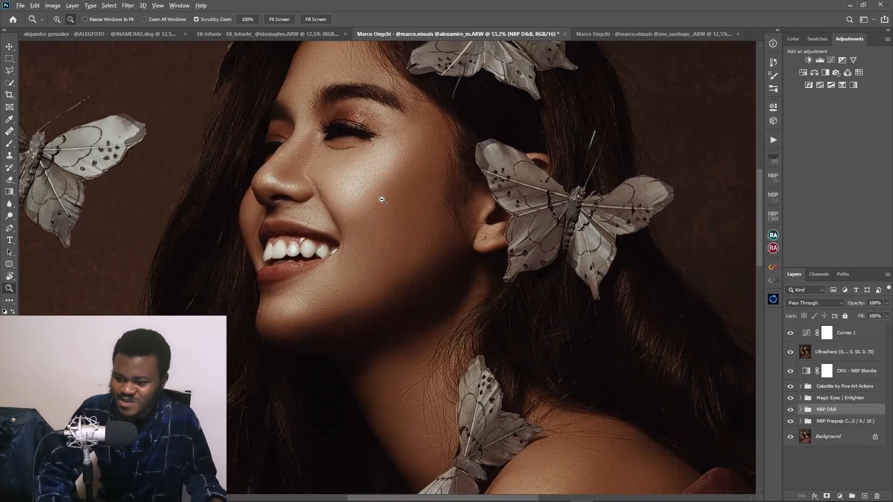
scroll(383, 200, "up", 1)
left_click_drag(383, 200, 518, 205)
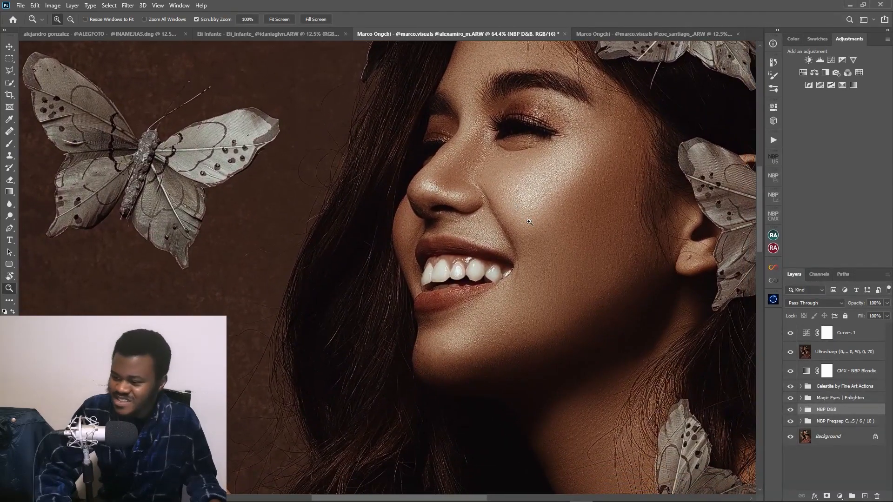
scroll(558, 258, "up", 2)
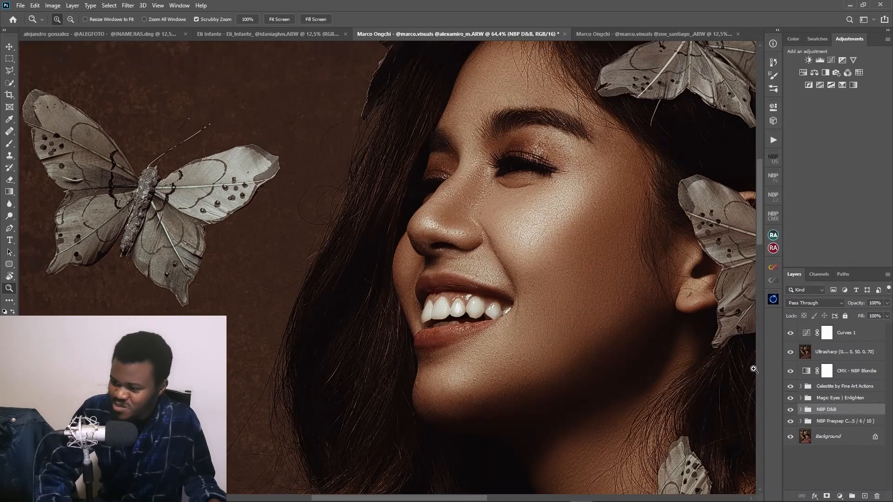
left_click(790, 437, "alt")
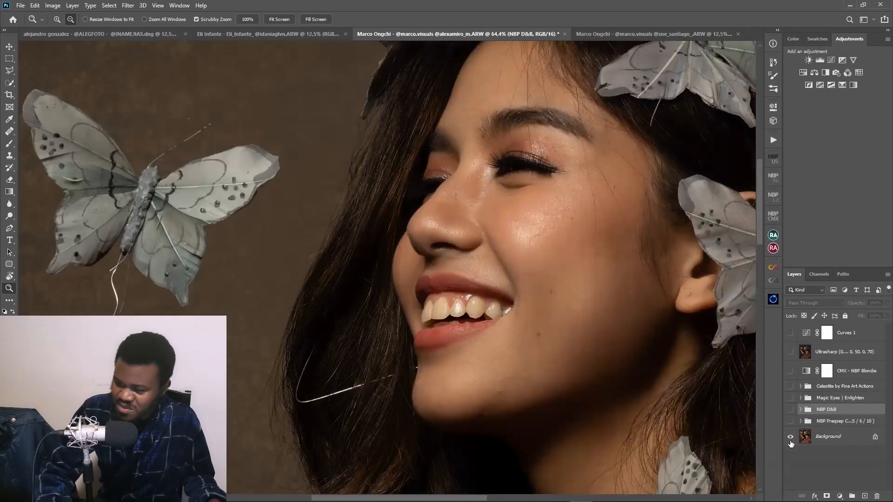
left_click(790, 439, "alt")
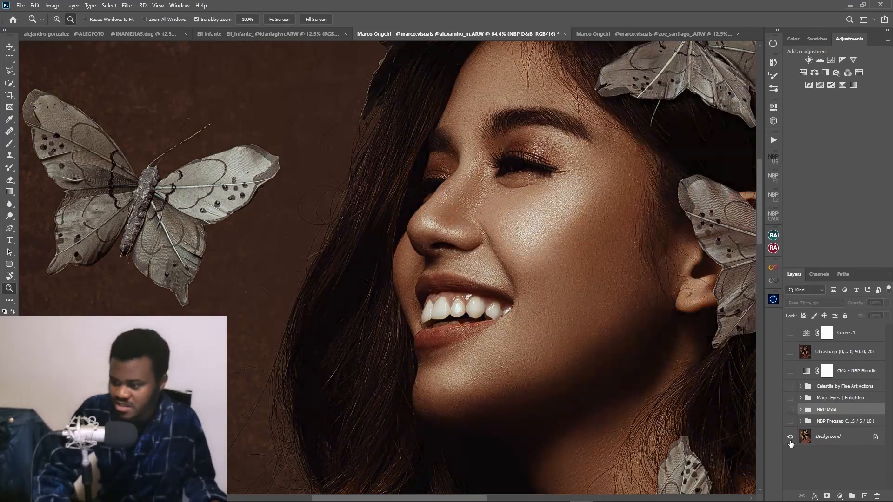
left_click(790, 439, "alt")
left_click(790, 440, "alt")
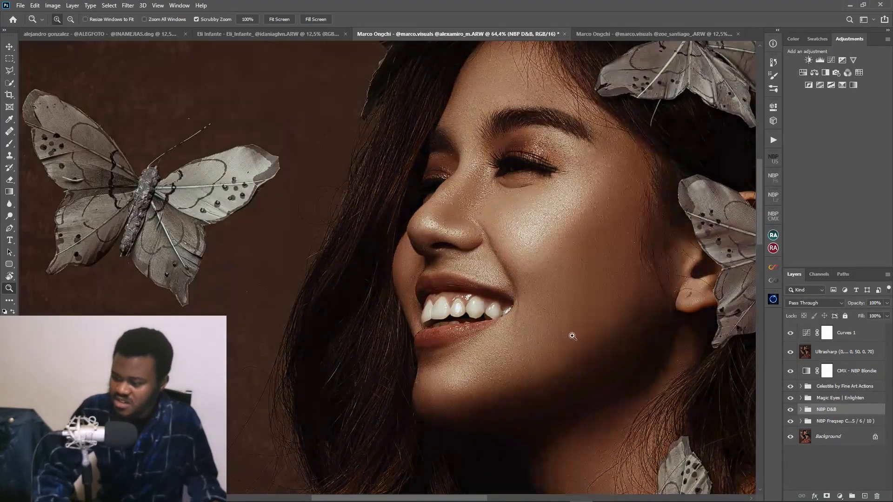
left_click_drag(590, 313, 441, 344)
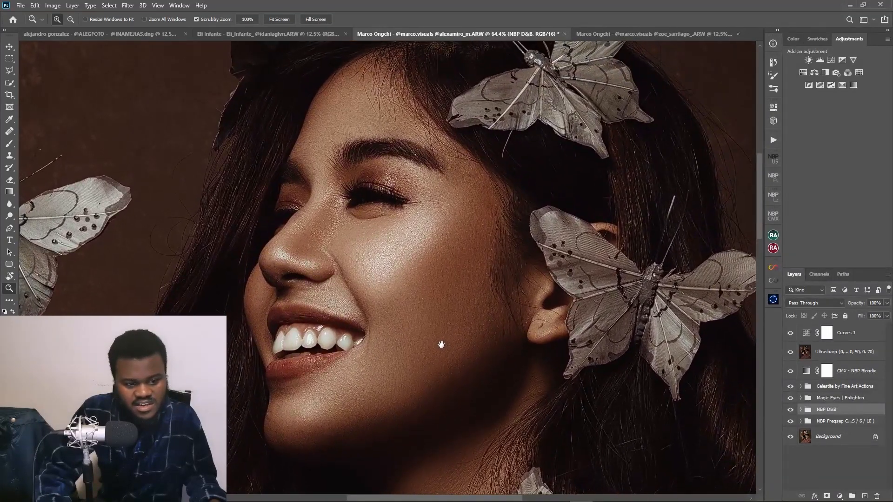
left_click(790, 437, "alt")
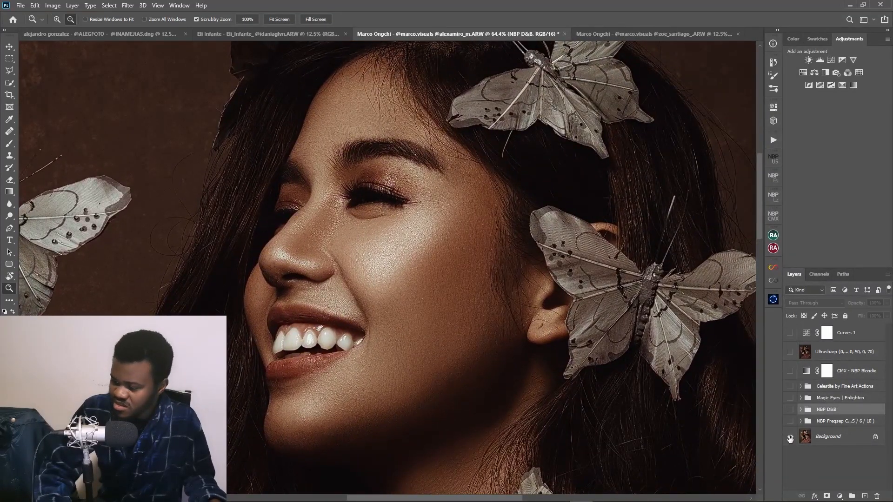
left_click(790, 438, "alt")
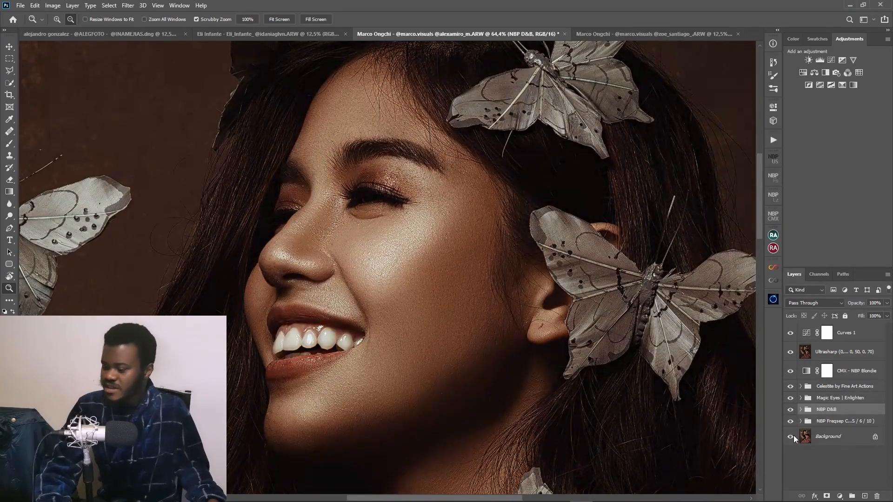
- Isolate the Background and compare the facial skin with and without the NBP Freqsep Control group
left_click(791, 436, "alt")
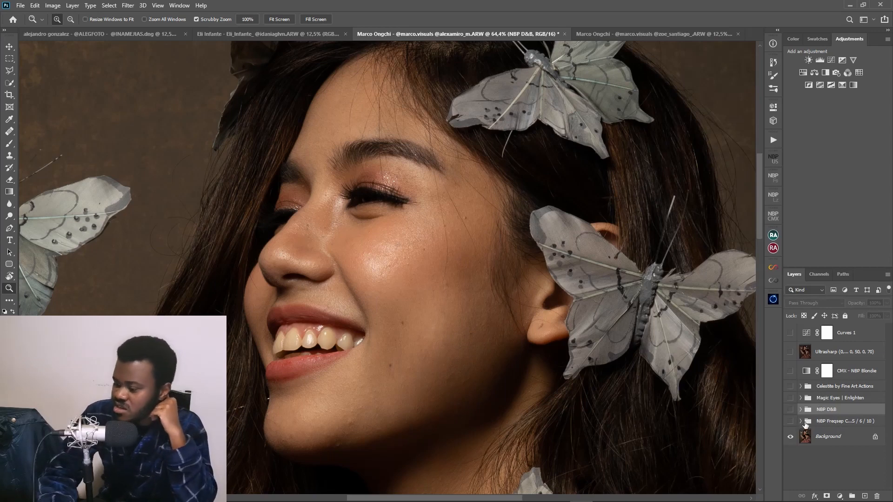
left_click(800, 421)
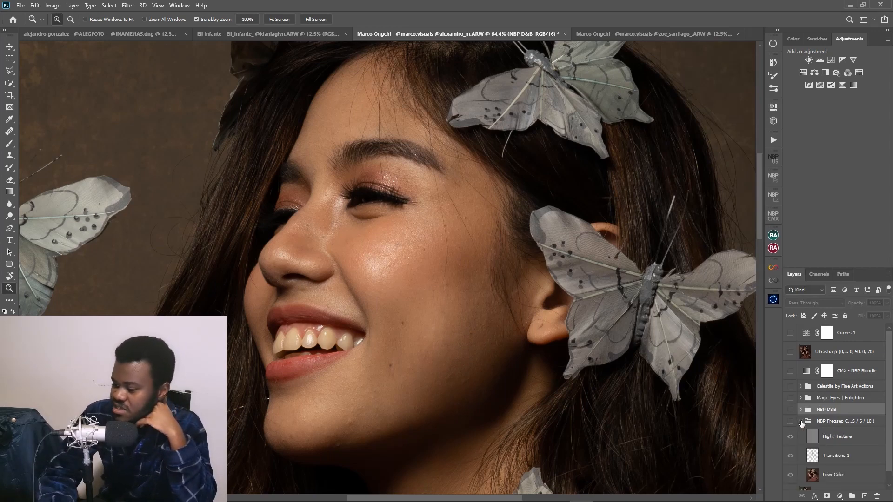
left_click(801, 421)
left_click(791, 422)
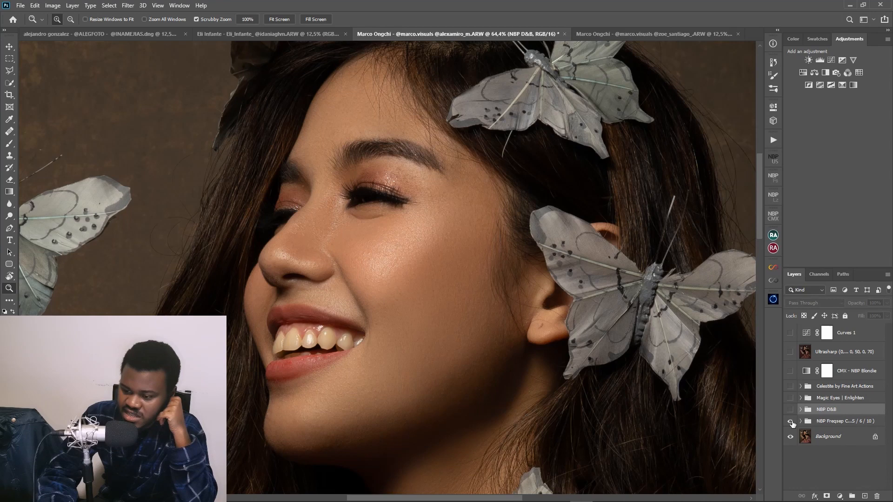
left_click(791, 422)
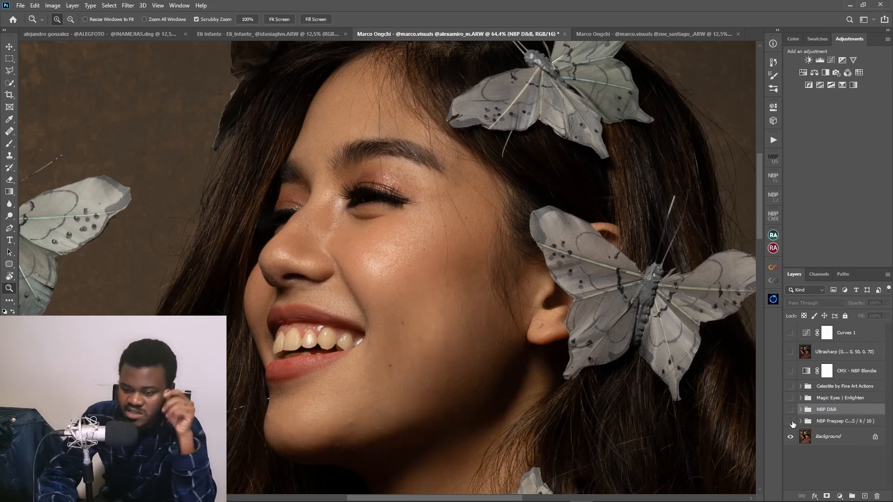
left_click(791, 422)
left_click(791, 421)
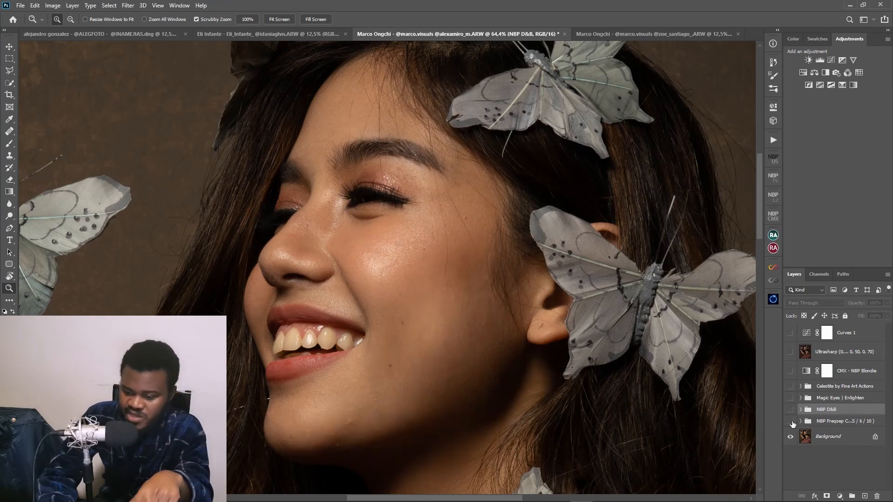
left_click(791, 422)
left_click(791, 421)
left_click(791, 422)
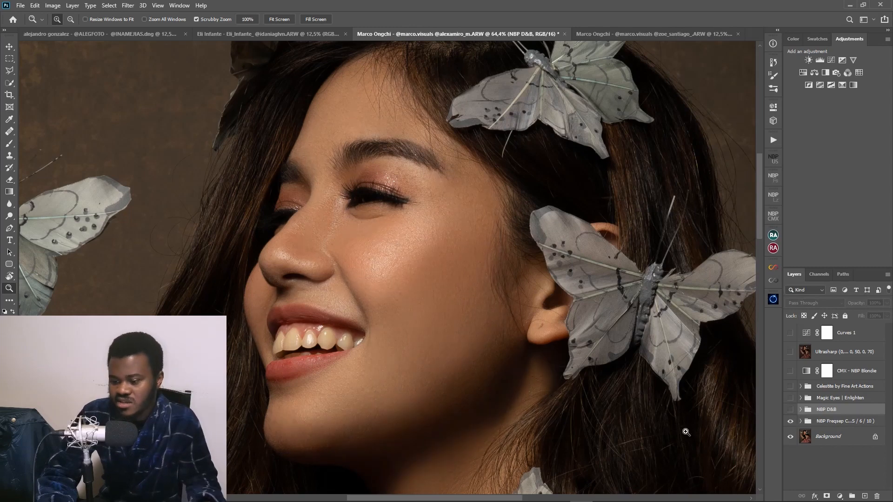
- Compare the raised hand and the nearby backdrop with and without the NBP Freqsep Control group
left_click_drag(405, 392, 847, 101)
left_click_drag(541, 372, 549, 494)
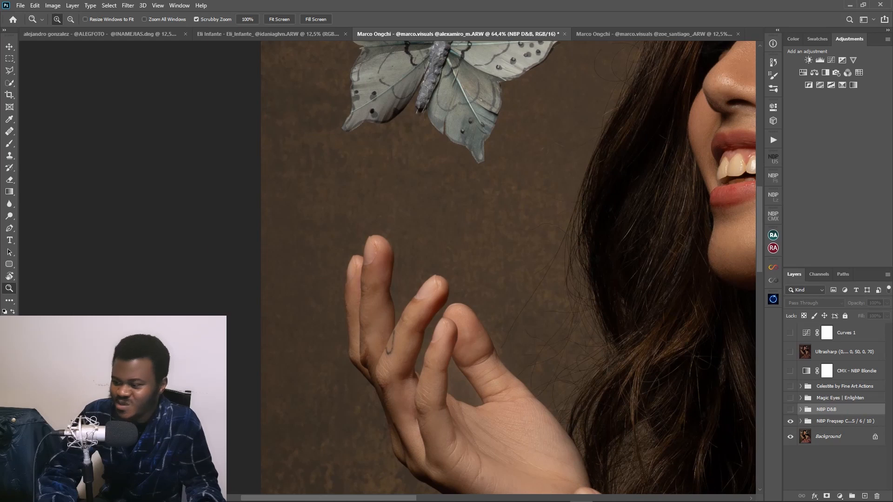
left_click(790, 422)
left_click(790, 421)
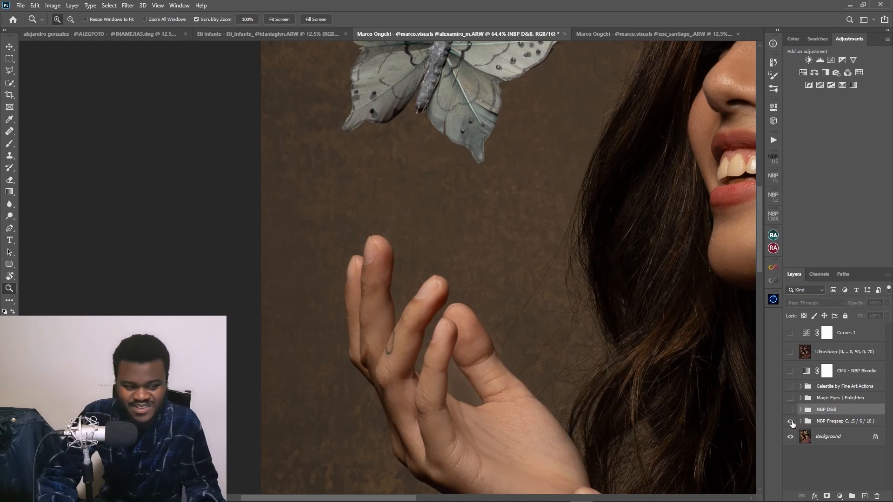
left_click(791, 422)
left_click(792, 422)
- Compare the face with and without the NBP D&B group above the frequency separation, leaving the group shown
mouse_move(586, 389)
left_mouse_down()
mouse_move(518, 418)
mouse_move(430, 481)
left_mouse_up()
mouse_move(529, 311)
left_mouse_down()
mouse_move(532, 388)
mouse_move(415, 394)
mouse_move(379, 370)
left_mouse_up()
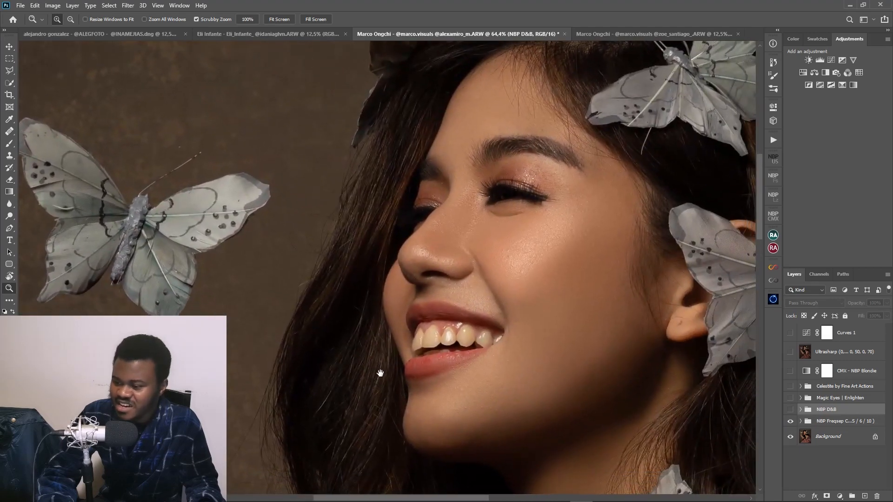
left_click_drag(586, 284, 601, 296)
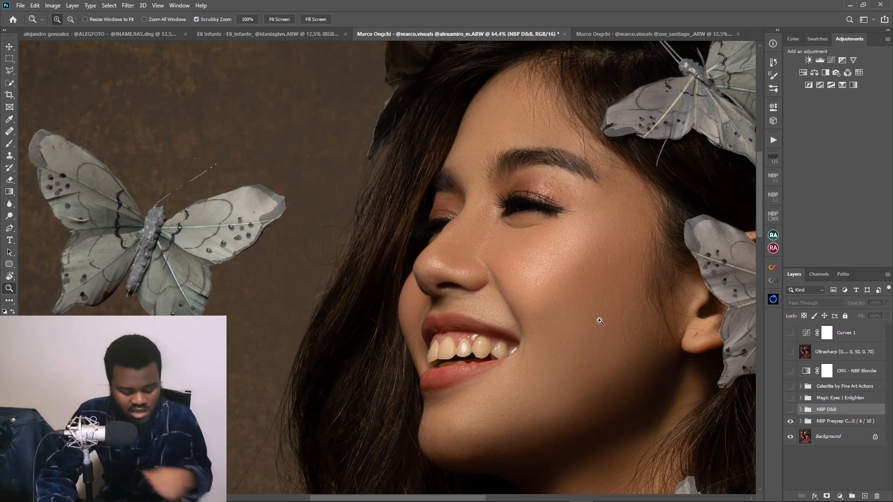
left_click_drag(602, 315, 480, 315)
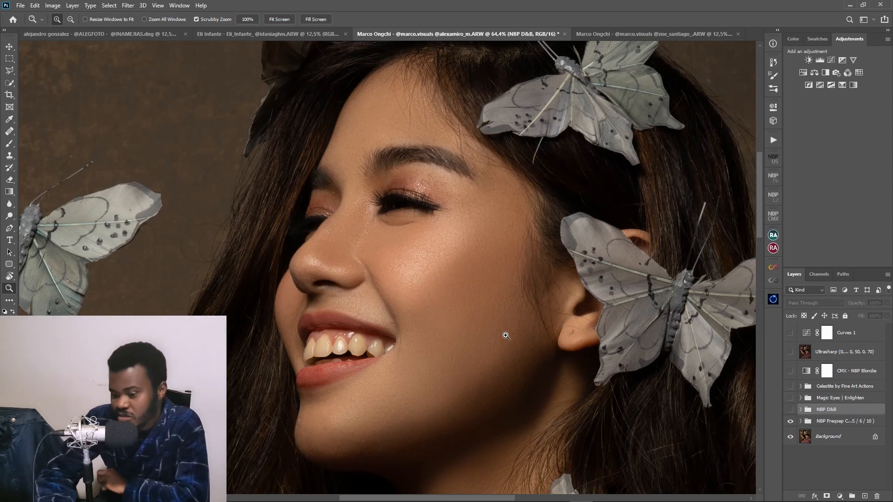
left_click(790, 410)
left_click(790, 410)
left_click(790, 410)
left_click(790, 410)
left_click(790, 410)
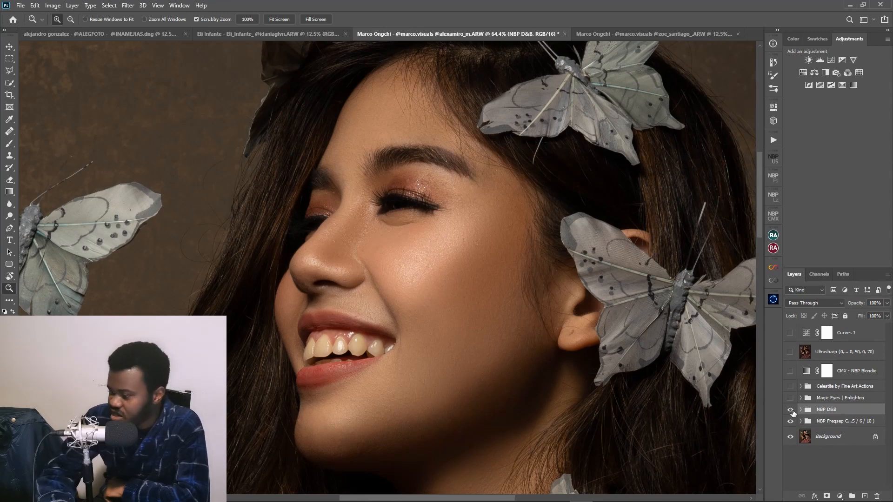
- Compare the eyes and teeth with and without the Magic Eyes | Enlighten group, leaving the group shown
left_click(790, 398)
left_click(790, 398)
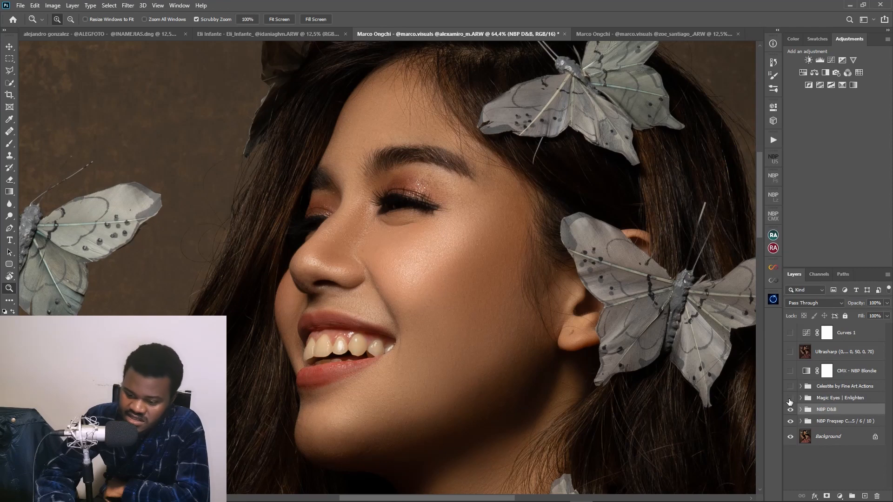
left_click(790, 398)
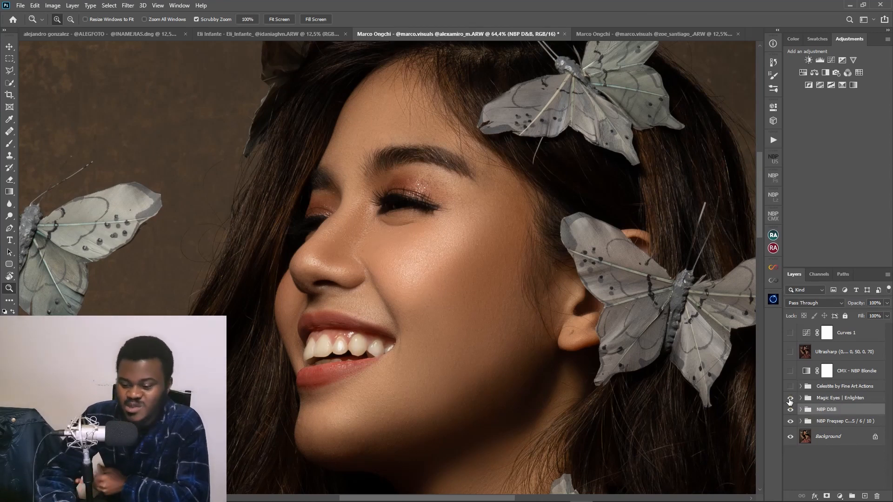
left_click(790, 399)
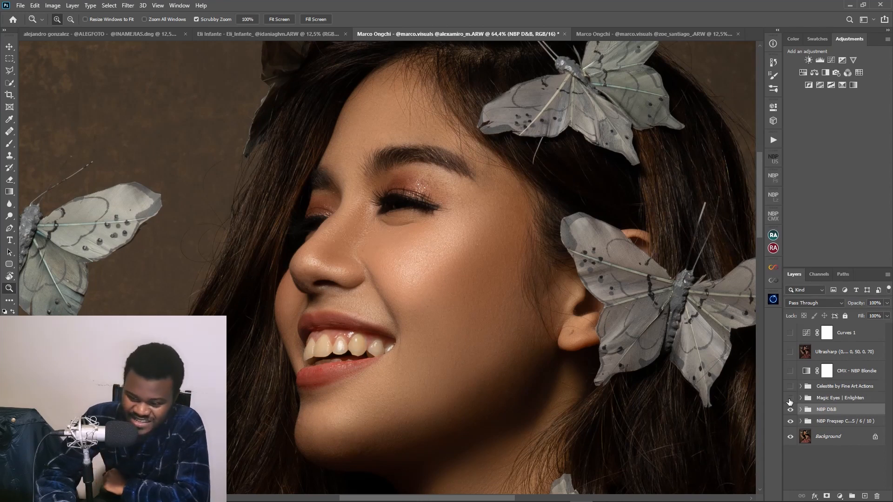
left_click(789, 399)
left_click(790, 399)
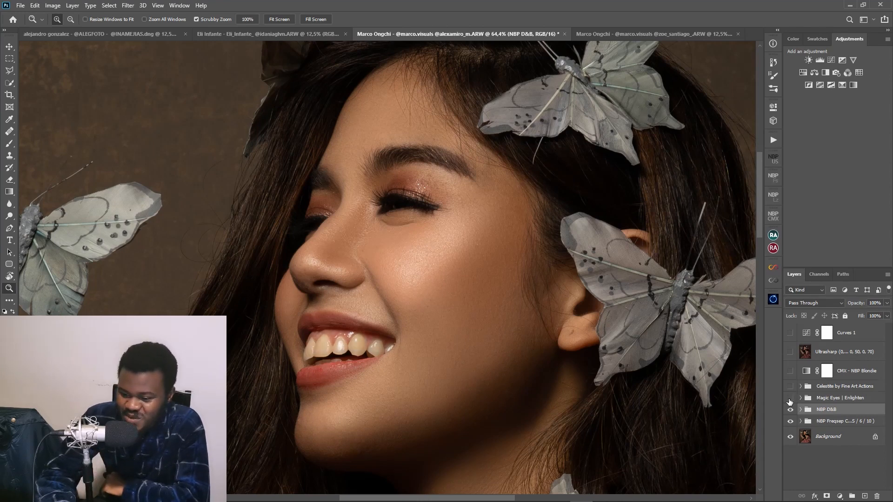
left_click(789, 399)
left_click(789, 399)
left_click(789, 399)
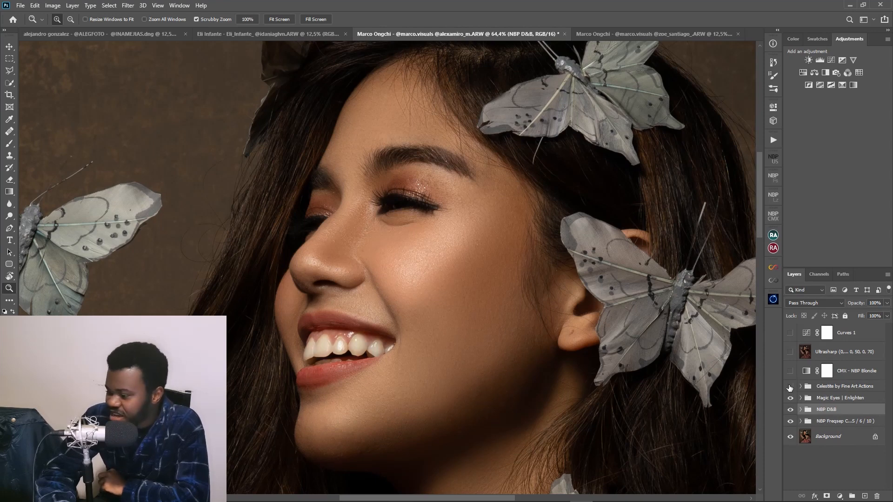
- Examine the portrait's color grade and compare it with and without the Celestite by Fine Art Actions group, leaving the group shown
left_click(790, 387)
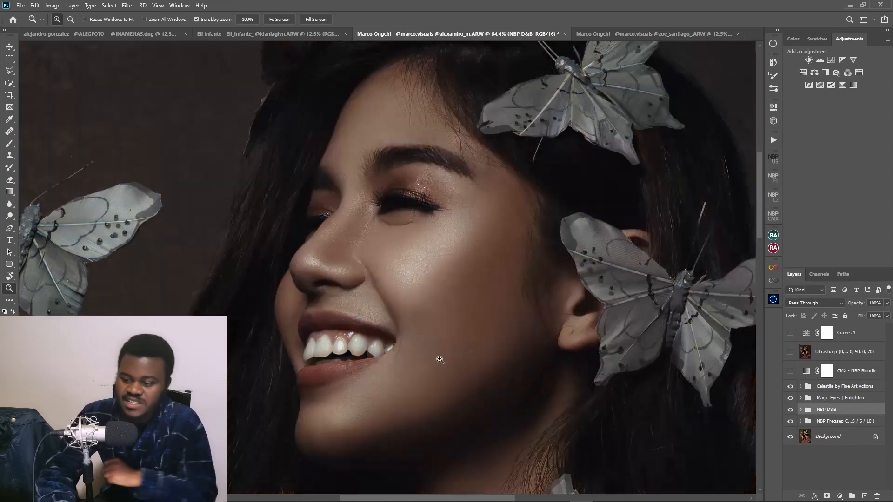
left_click(343, 317, "alt")
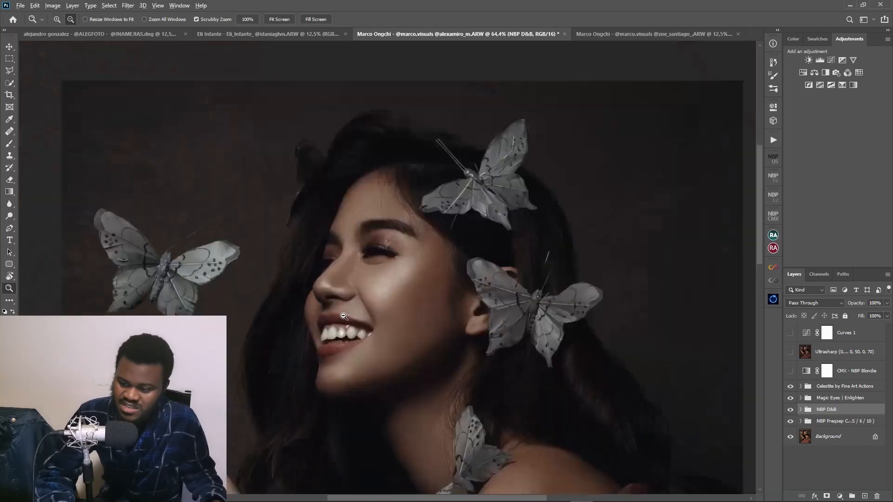
left_click(343, 317, "alt")
left_click(343, 316, "alt")
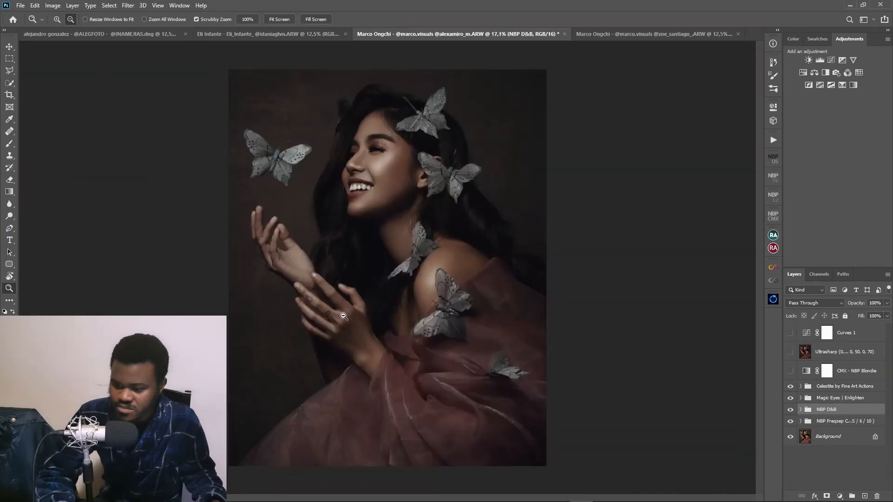
scroll(343, 316, "up", 5)
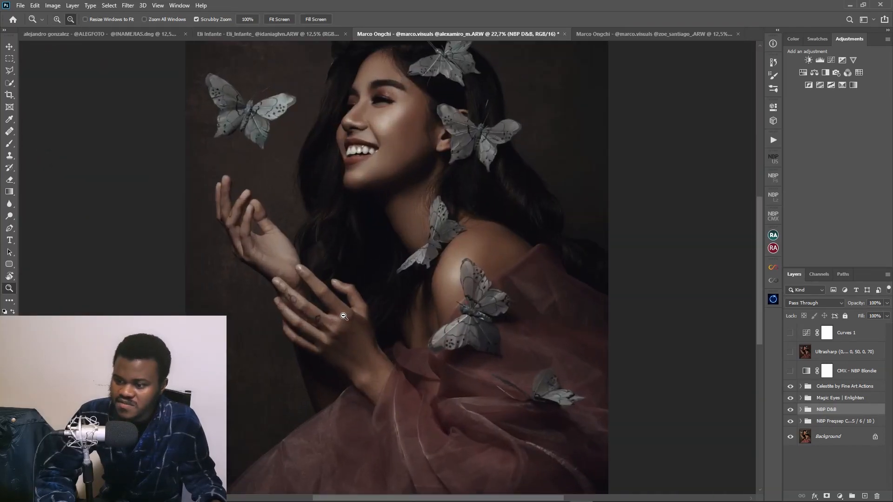
scroll(343, 317, "up", 2)
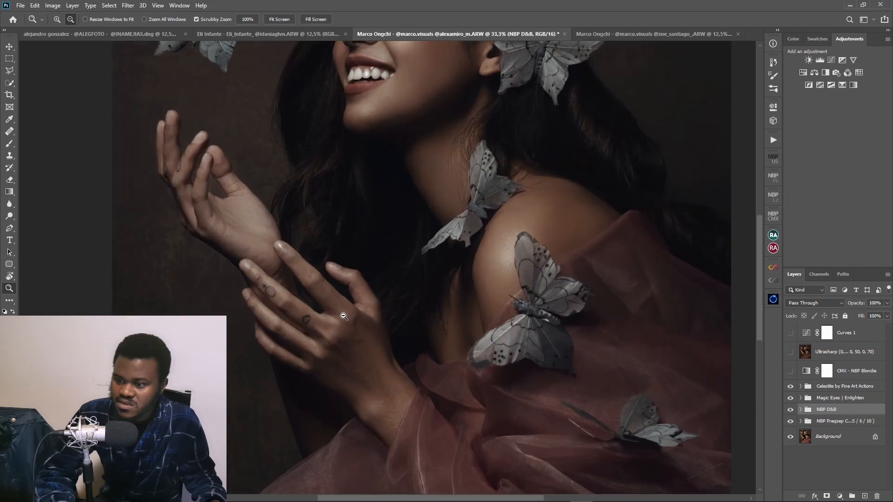
scroll(348, 316, "up", 4)
scroll(348, 317, "up", 4)
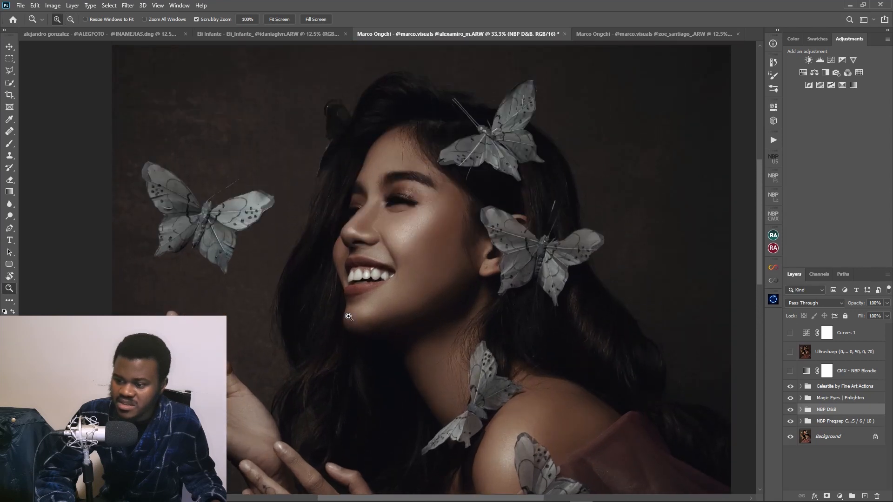
scroll(349, 317, "down", 3)
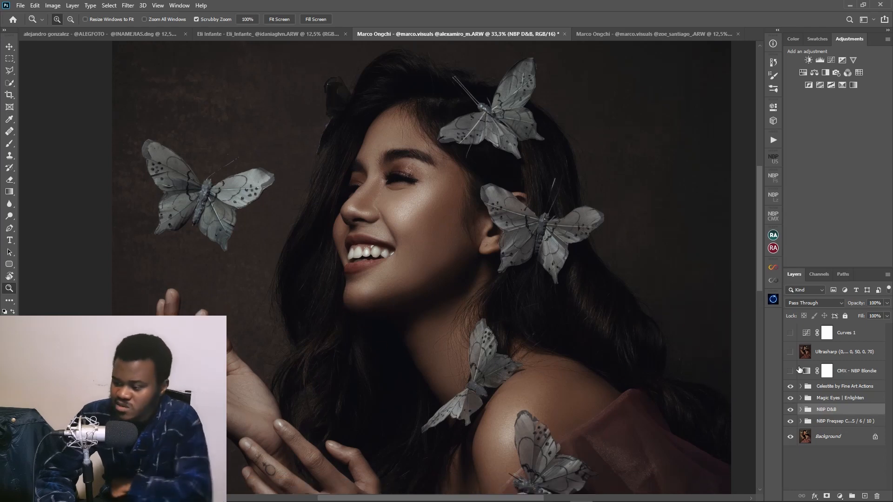
left_click(790, 387)
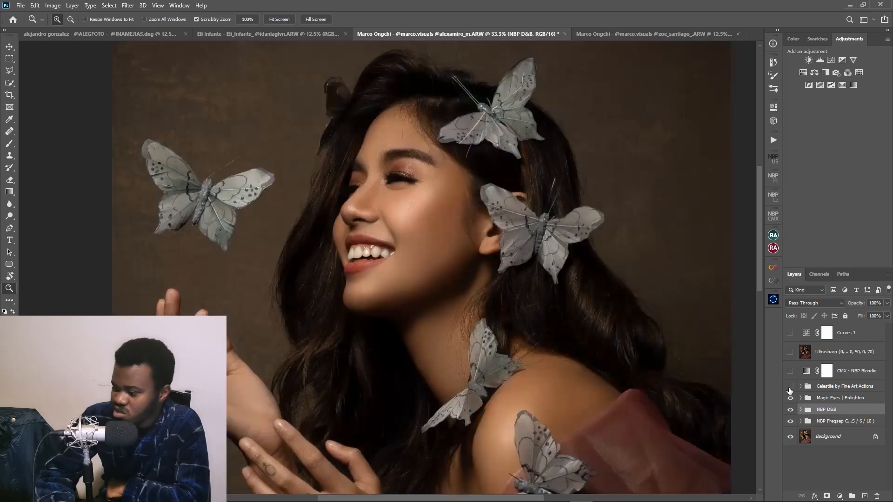
left_click(790, 387)
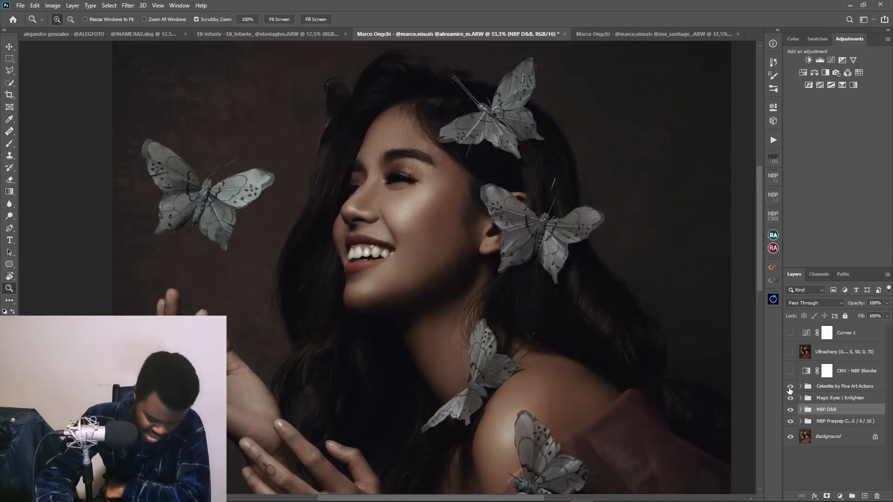
- Compare the portrait with and without the CMX - NBP Blondie layer, and show it together with the Ultrasharp and Curves 1 layers
left_click(790, 371)
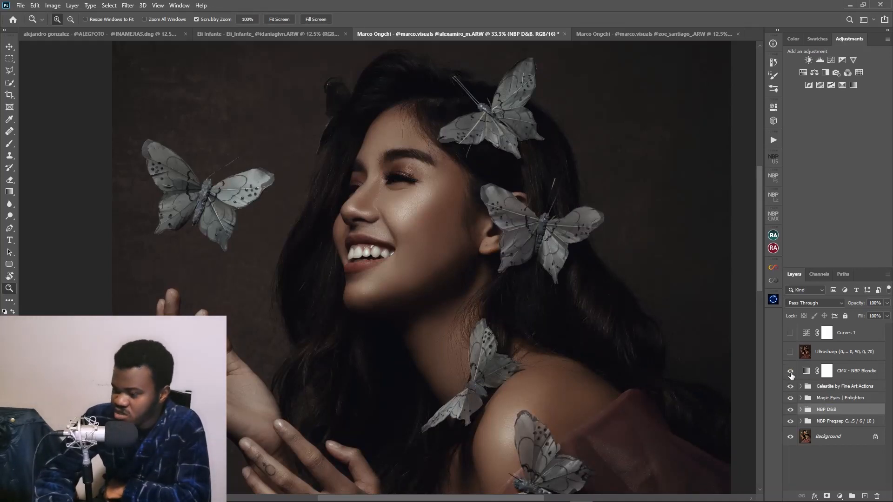
left_click(790, 371)
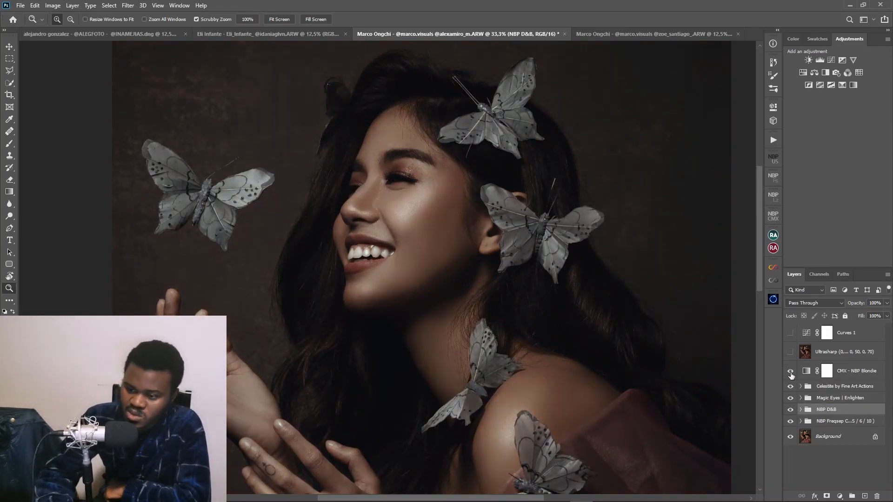
left_click(790, 371)
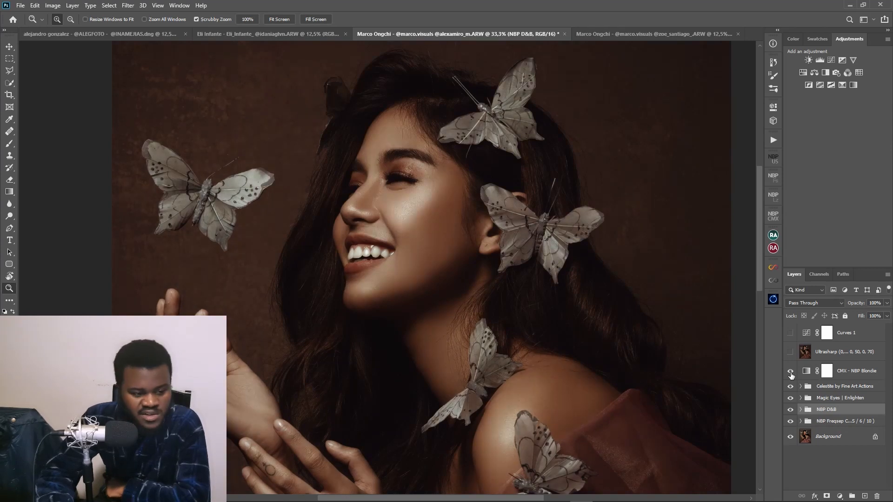
left_click(791, 353)
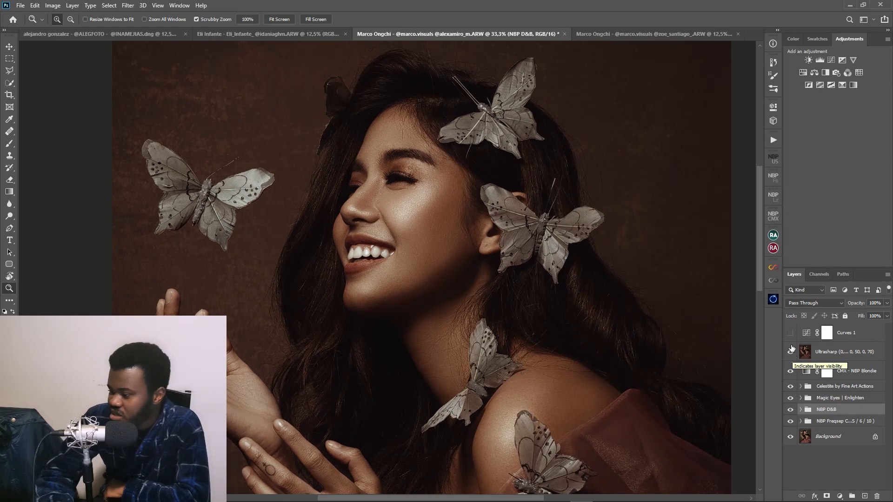
left_click(790, 333)
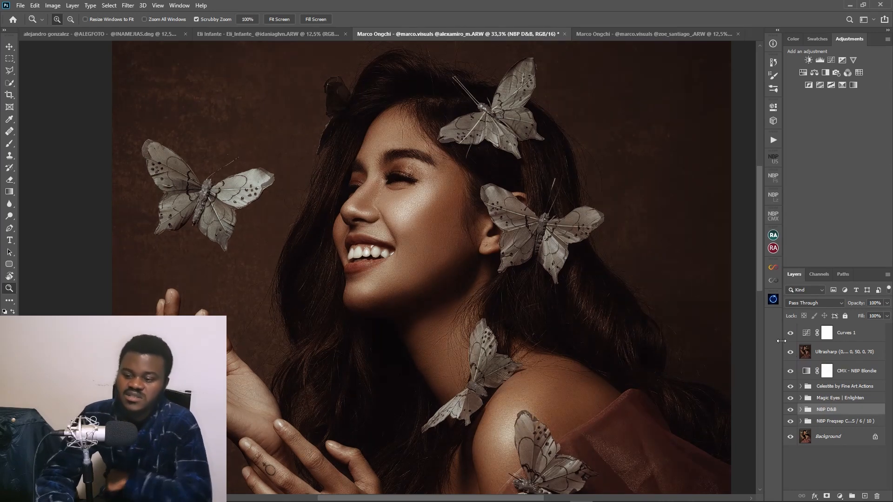